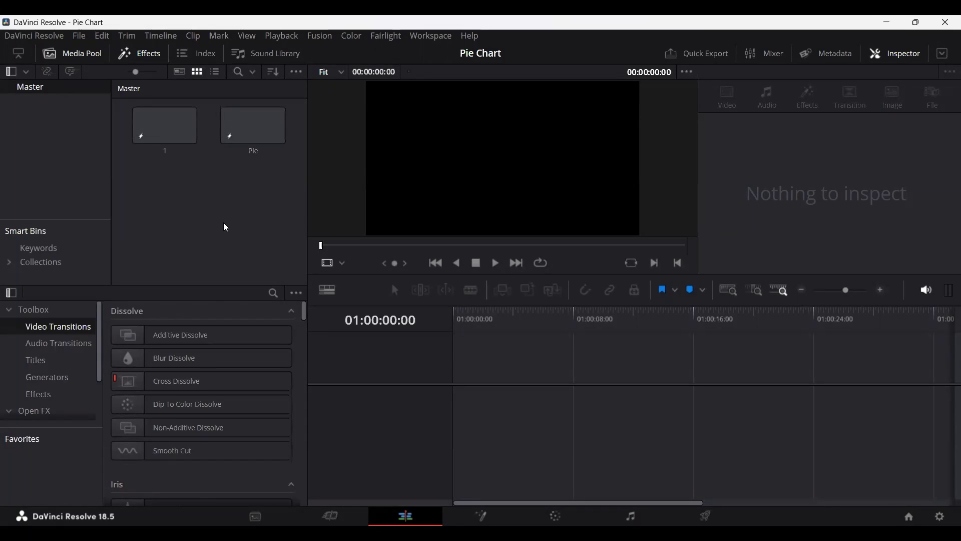
Create a new Fusion composition in the Master bin and open it for node editing.
{"action": "right_click", "coordinate": [226, 228]}
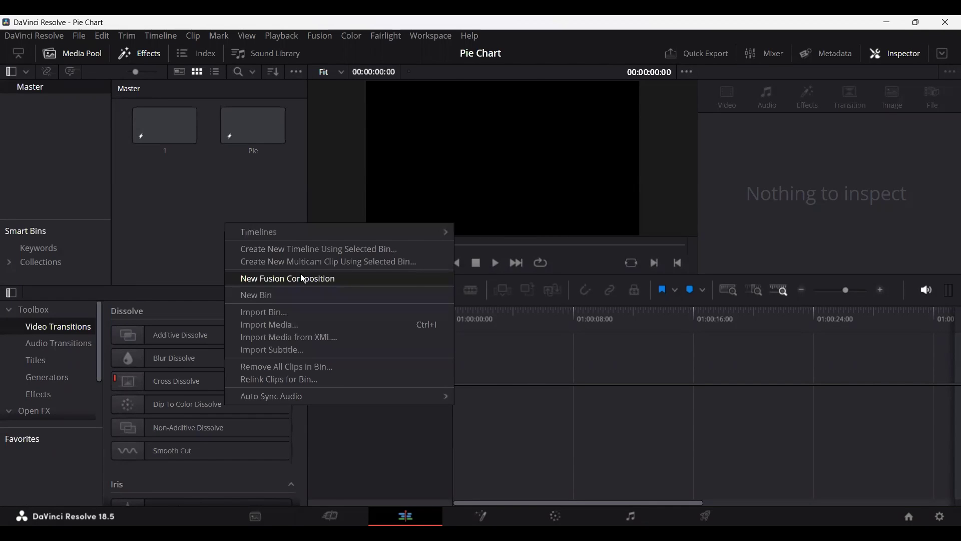
{"action": "left_click", "coordinate": [303, 279]}
{"action": "double_click", "coordinate": [258, 131]}
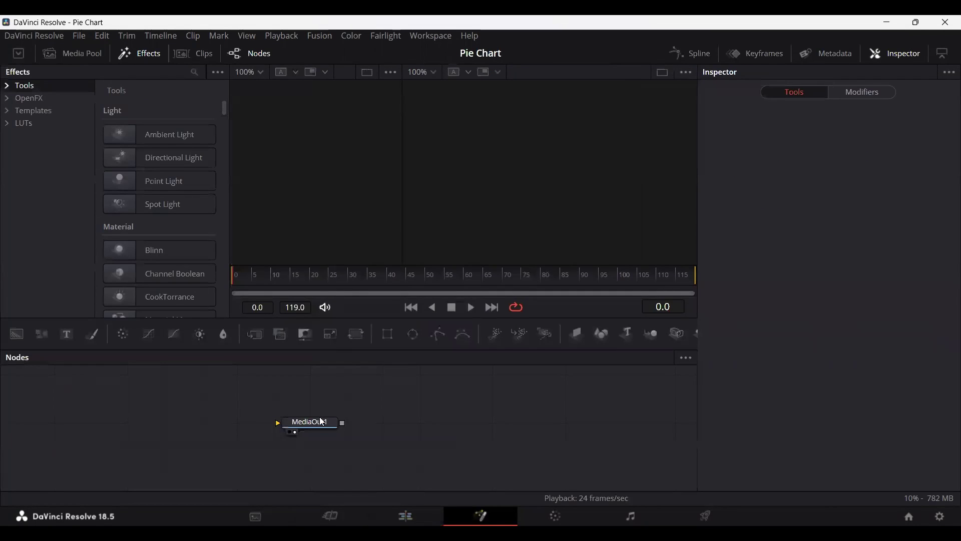
Add a Background node feeding MediaOut1 and colour it dark purple with red 0.165, green 0.079 and blue 0.15.
{"action": "left_click_drag", "start_coordinate": [322, 422], "coordinate": [578, 423]}
{"action": "left_click_drag", "start_coordinate": [16, 333], "coordinate": [560, 425]}
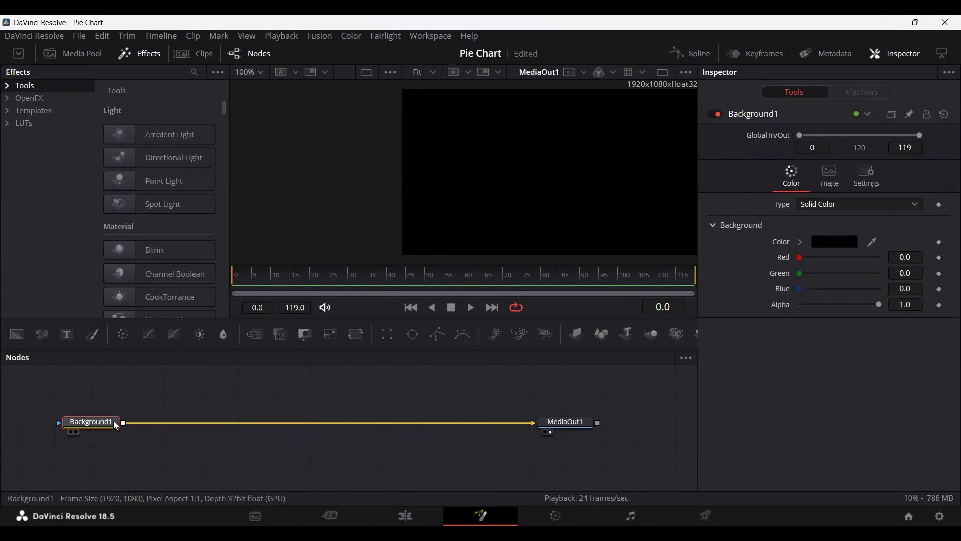
{"action": "left_click_drag", "start_coordinate": [806, 258], "coordinate": [811, 291]}
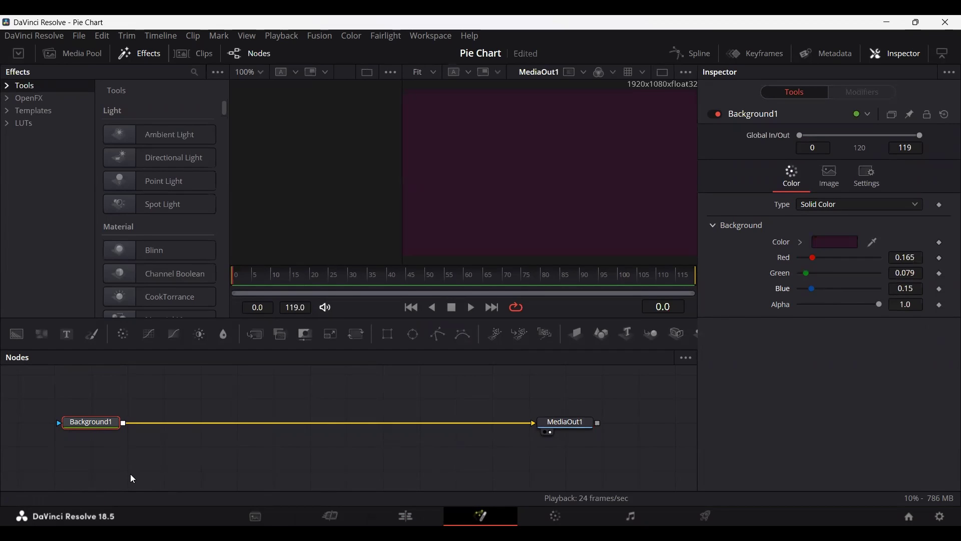
Move the connected Background1 and MediaOut1 nodes lower in the node graph to free space above them.
{"action": "left_click", "coordinate": [583, 422], "text": "ctrl"}
{"action": "left_click_drag", "start_coordinate": [582, 423], "coordinate": [586, 453]}
{"action": "left_click", "coordinate": [472, 411]}
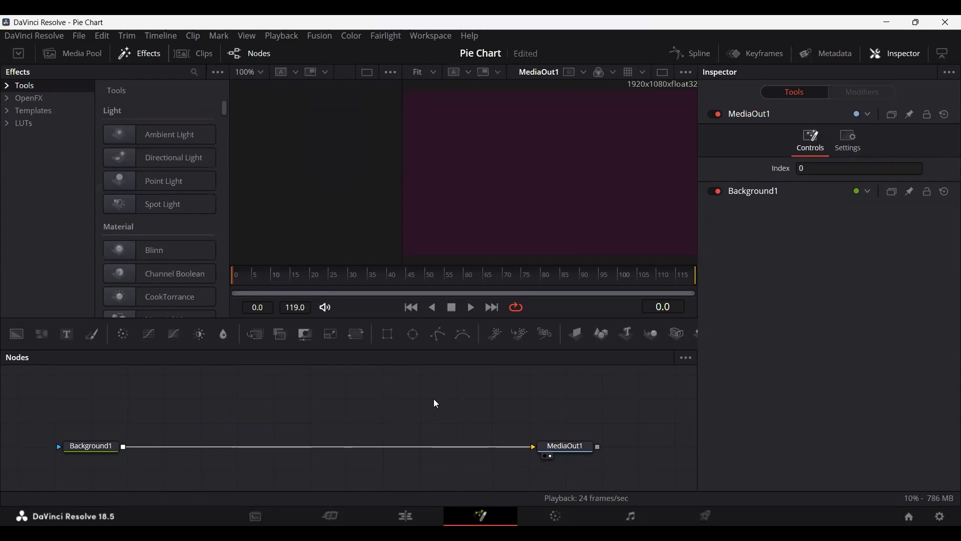
Merge a second Background node with red 1.0 over Background1 and mask it with an Ellipse.
{"action": "left_click_drag", "start_coordinate": [16, 333], "coordinate": [175, 425]}
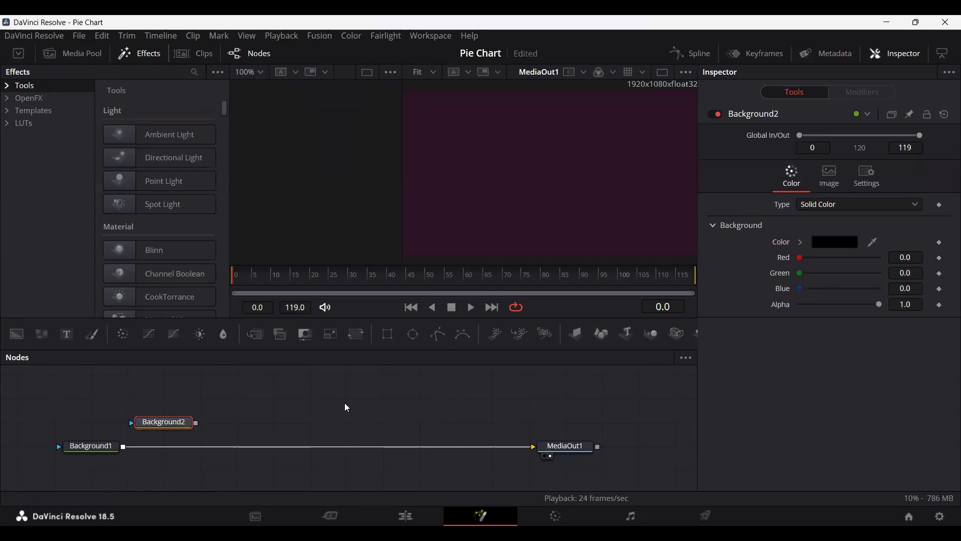
{"action": "left_click_drag", "start_coordinate": [800, 257], "coordinate": [927, 265]}
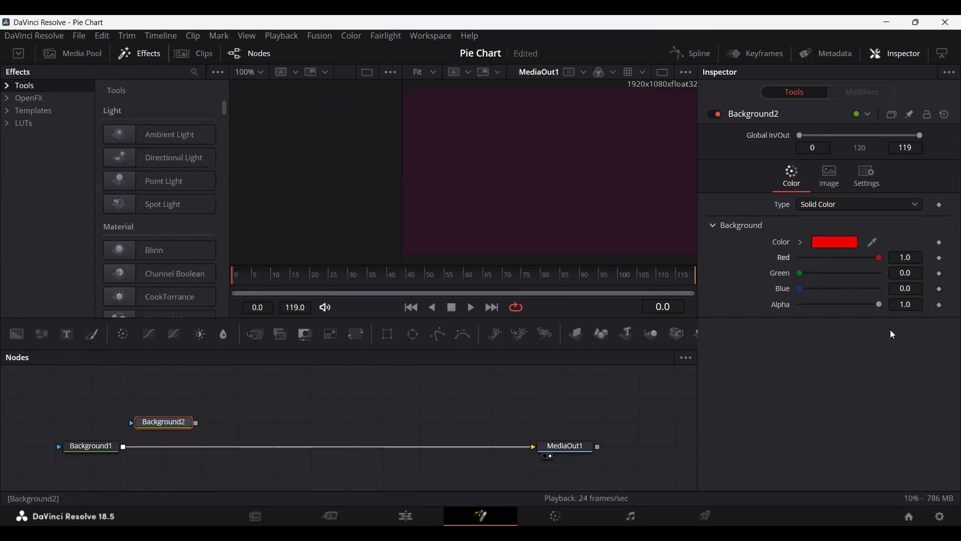
{"action": "left_click_drag", "start_coordinate": [197, 423], "coordinate": [124, 445]}
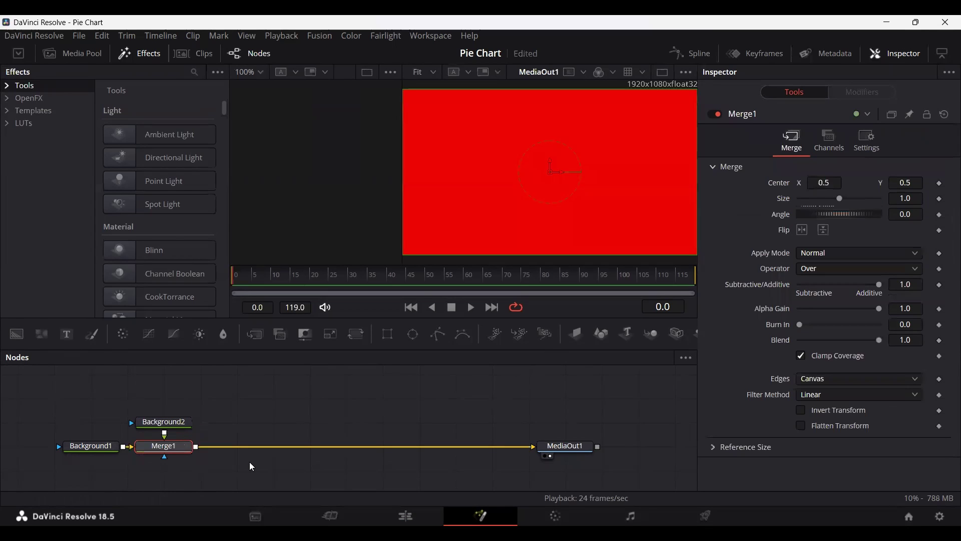
{"action": "left_click_drag", "start_coordinate": [413, 334], "coordinate": [165, 422]}
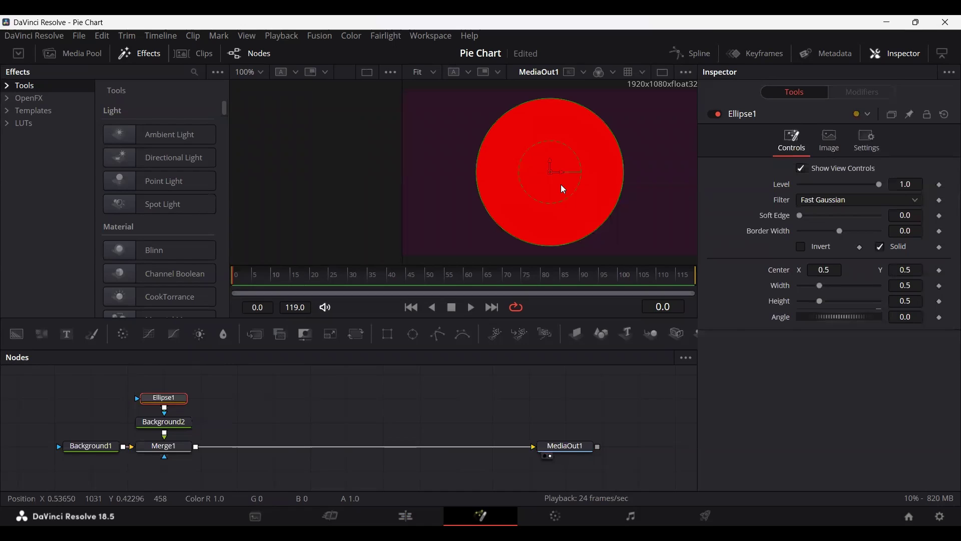
{"action": "left_click", "coordinate": [283, 417]}
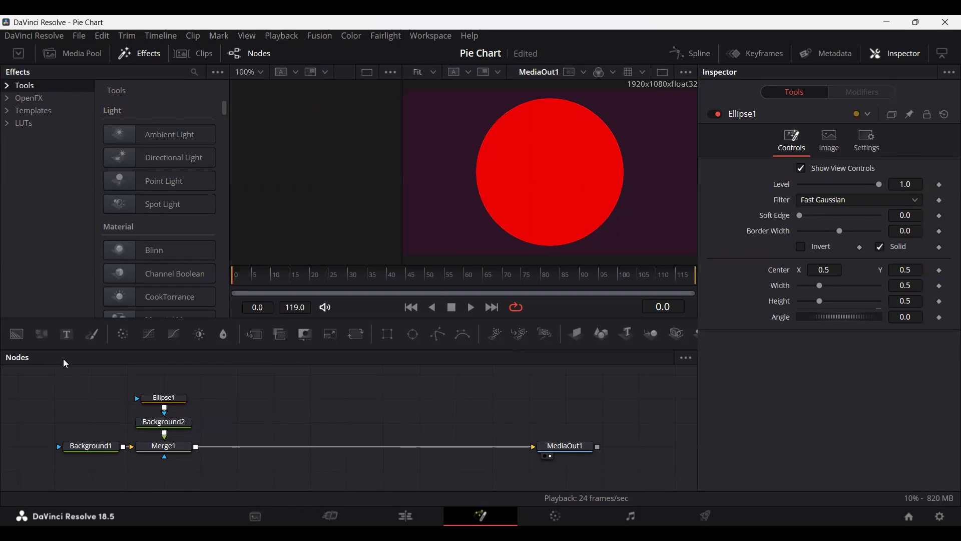
Duplicate the Ellipse1 and Background2 nodes together beside the originals, leaving the copy unmerged.
{"action": "left_click_drag", "start_coordinate": [123, 384], "coordinate": [204, 427]}
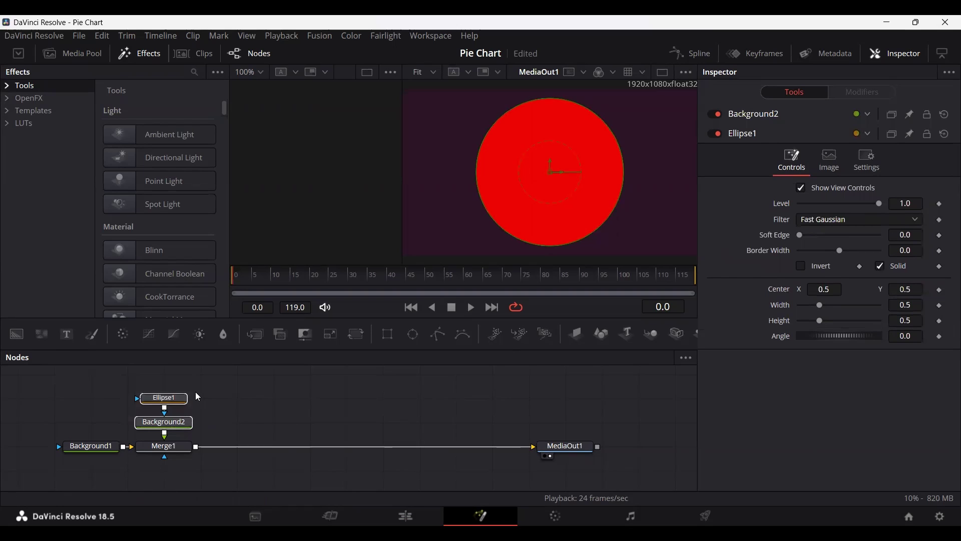
{"action": "left_click", "coordinate": [293, 419]}
{"action": "left_click_drag", "start_coordinate": [82, 380], "coordinate": [183, 428]}
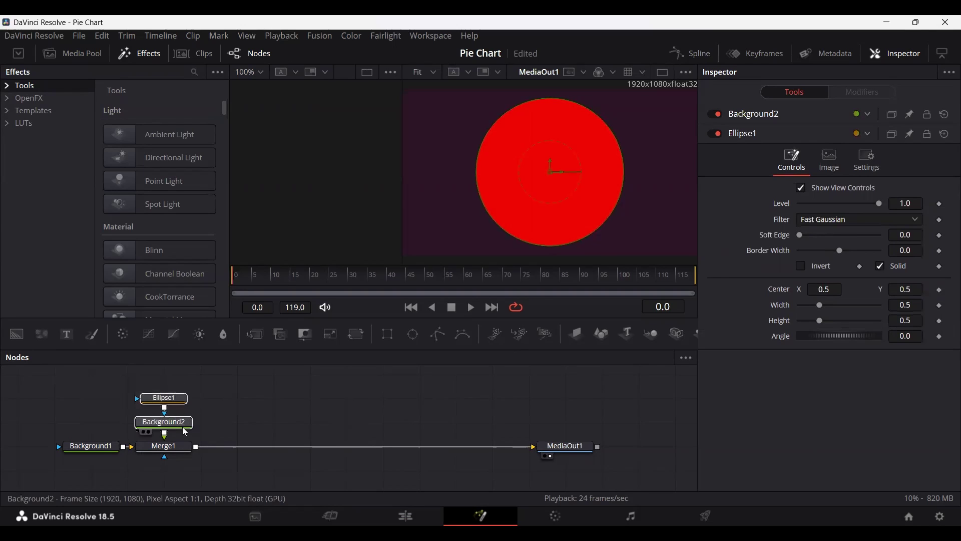
{"action": "left_click", "coordinate": [245, 411]}
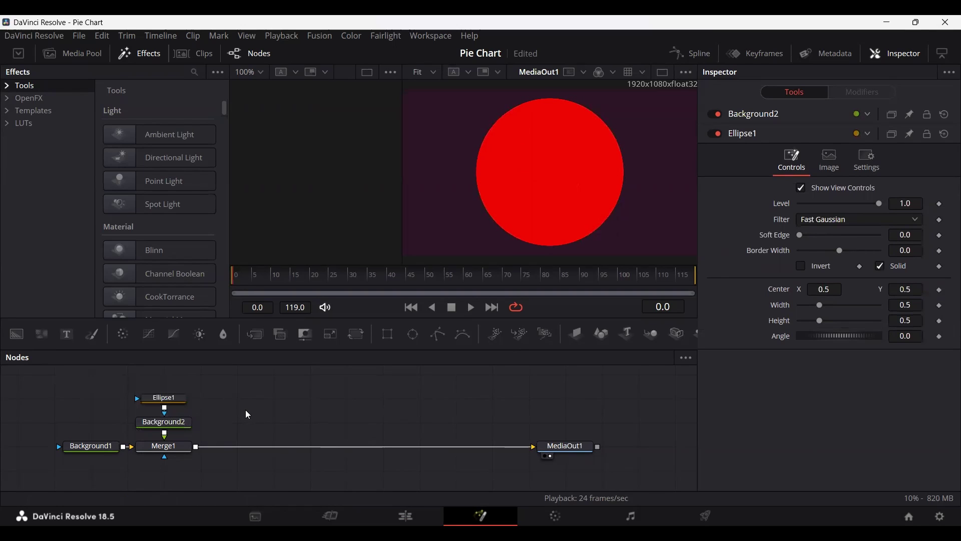
{"action": "key", "text": "ctrl+v"}
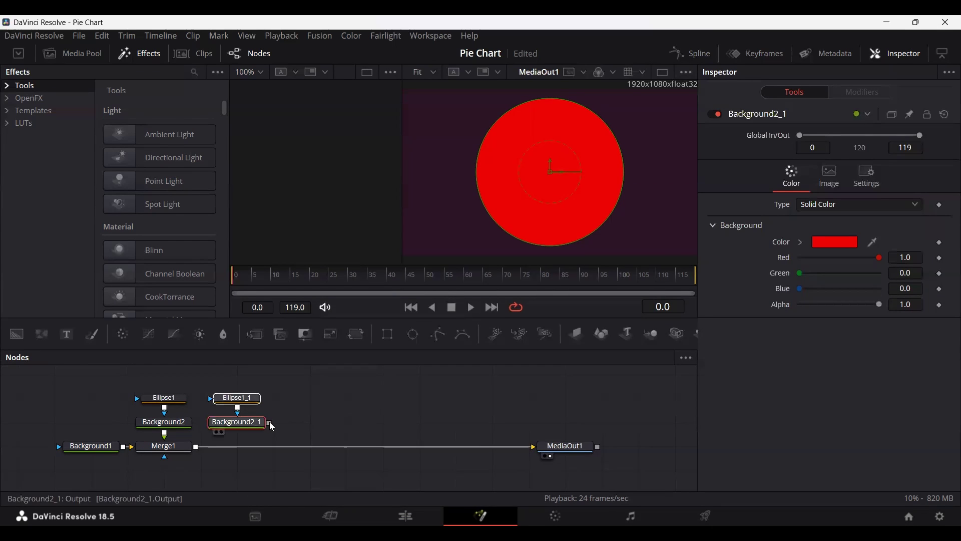
{"action": "left_click_drag", "start_coordinate": [269, 421], "coordinate": [198, 446]}
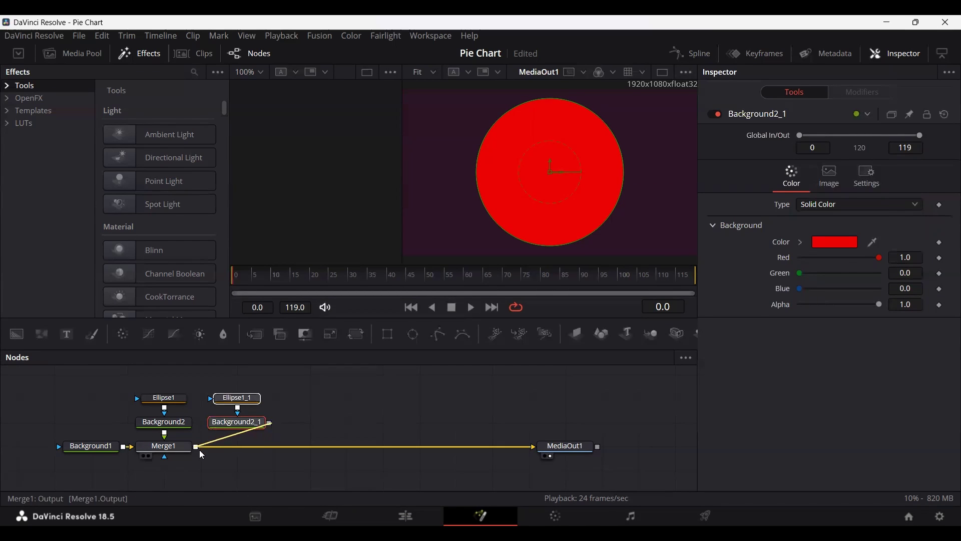
{"action": "key", "text": "Delete"}
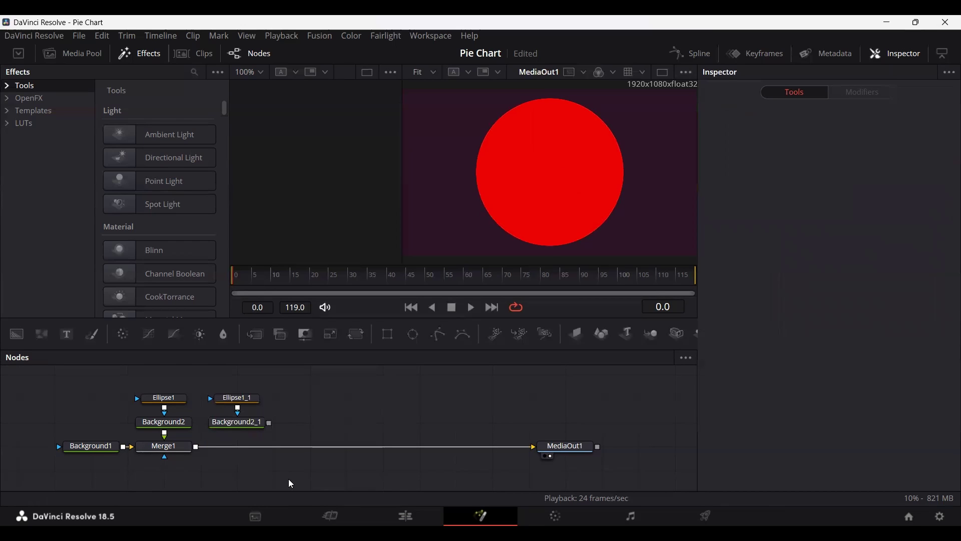
Replace the duplicated ellipse with a Polygon mask on Background2_1 and make that background yellow with green 1.0.
{"action": "left_click", "coordinate": [237, 398]}
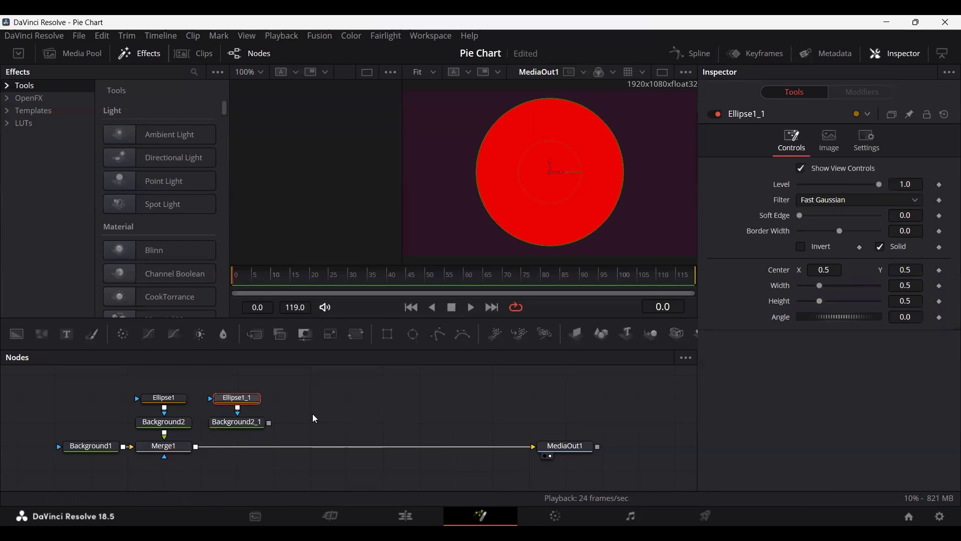
{"action": "key", "text": "Delete"}
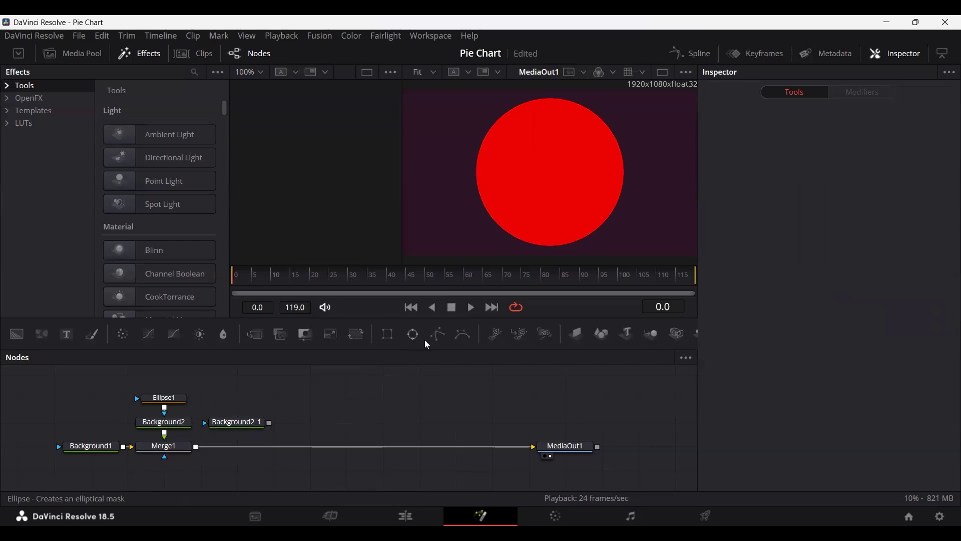
{"action": "left_click_drag", "start_coordinate": [438, 333], "coordinate": [286, 419]}
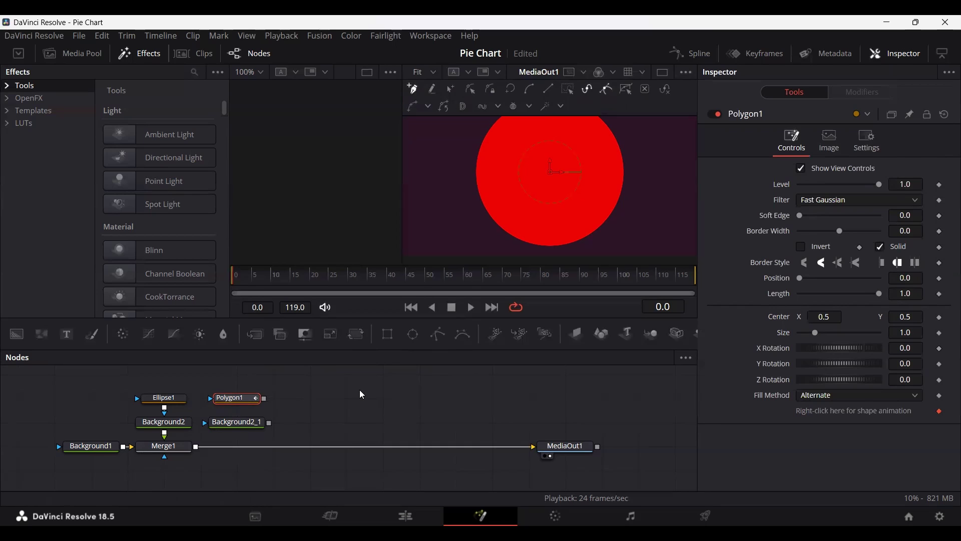
{"action": "left_click_drag", "start_coordinate": [264, 398], "coordinate": [263, 428]}
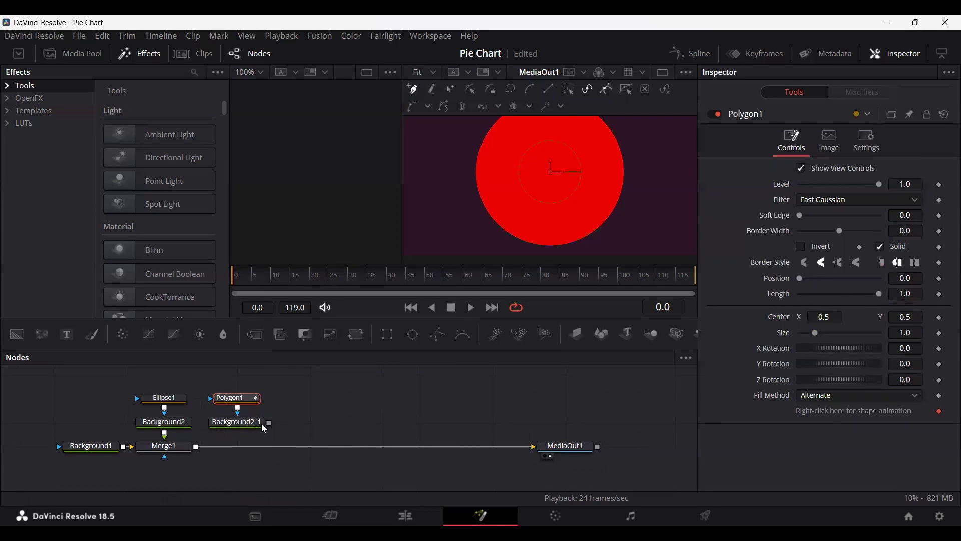
{"action": "left_click", "coordinate": [261, 424]}
{"action": "left_click_drag", "start_coordinate": [799, 273], "coordinate": [884, 281]}
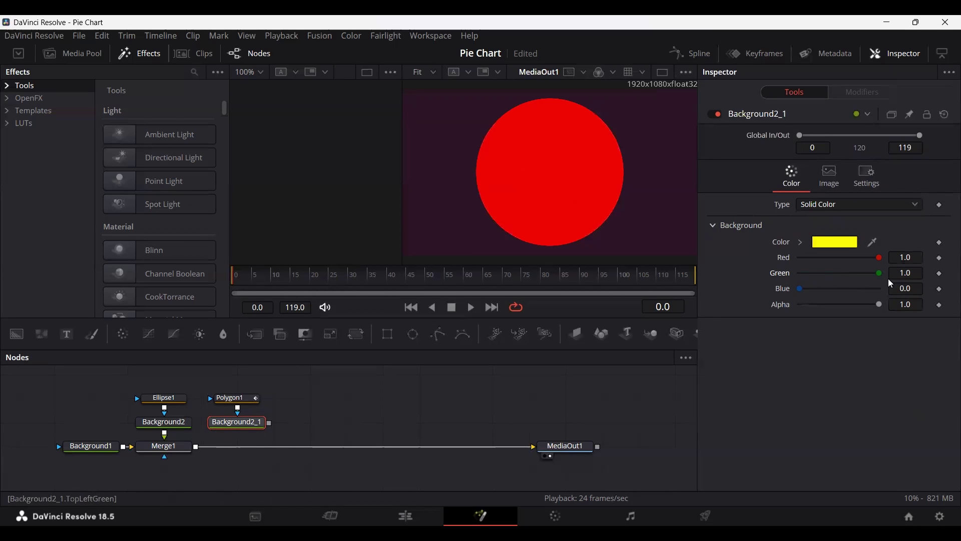
Place the first point of the Polygon1 mask near the red circle's centre, at about X 0.50, Y 0.49.
{"action": "left_click", "coordinate": [231, 398]}
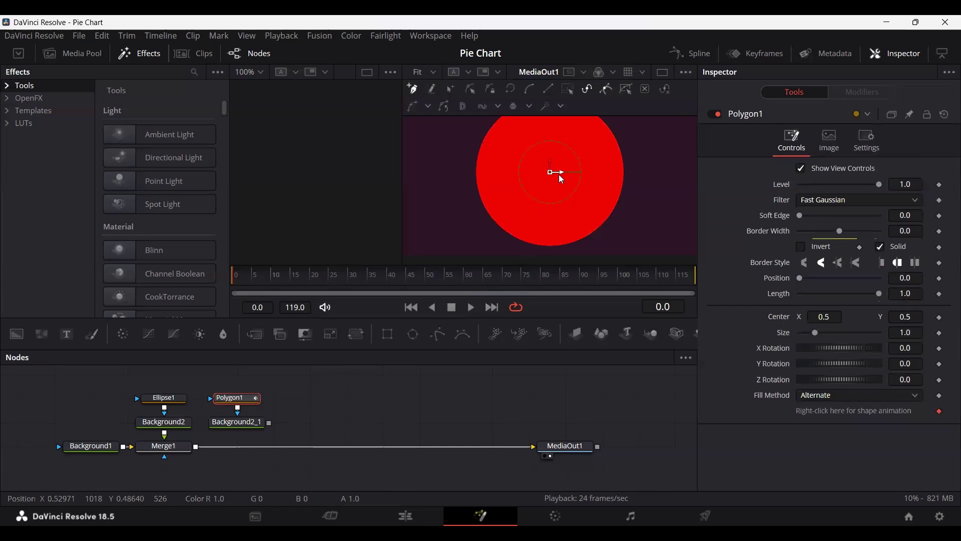
{"action": "scroll", "coordinate": [559, 174], "scroll_direction": "up", "scroll_amount": 1}
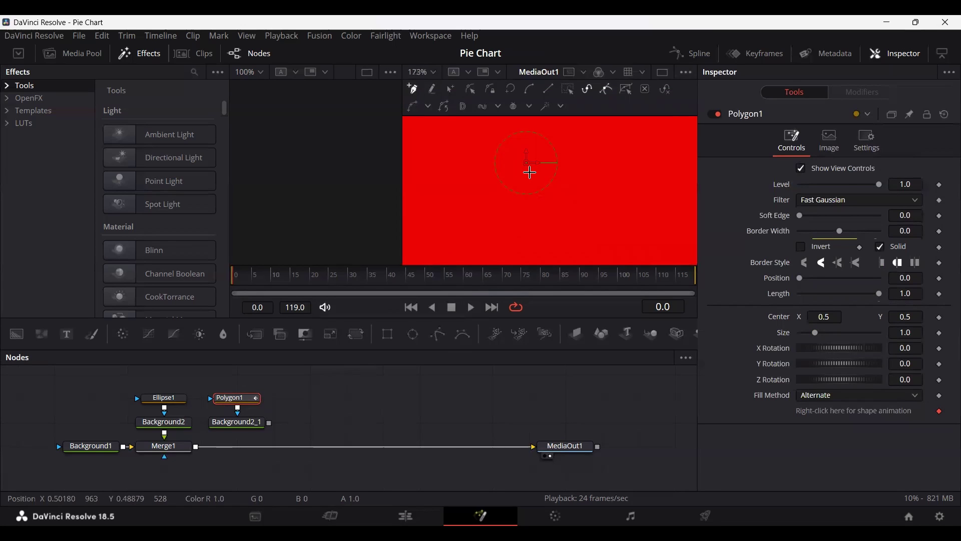
{"action": "left_click", "coordinate": [530, 173]}
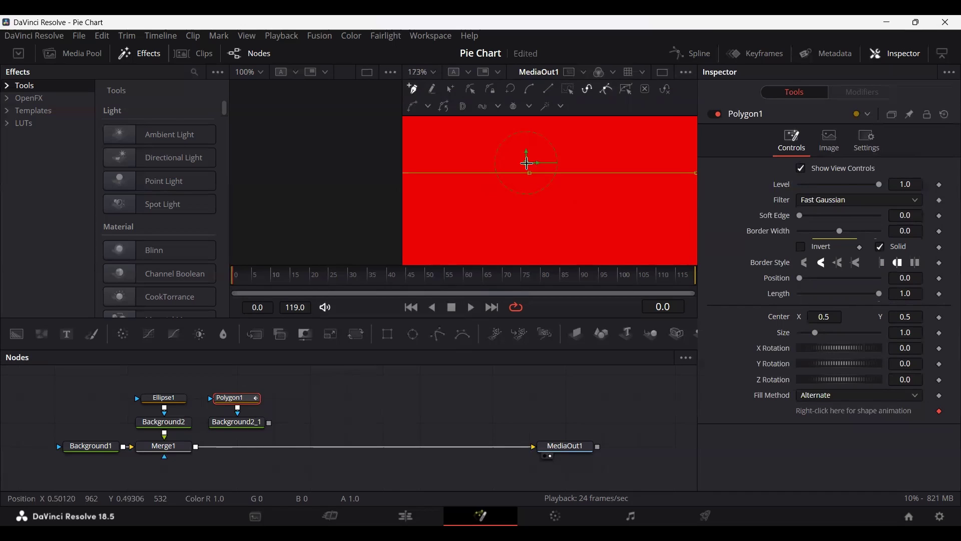
Place the second Polygon1 point on the circle's lower-right edge, at about X 0.71, Y 0.25, forming a straight segment.
{"action": "scroll", "coordinate": [557, 224], "scroll_direction": "down", "scroll_amount": 5}
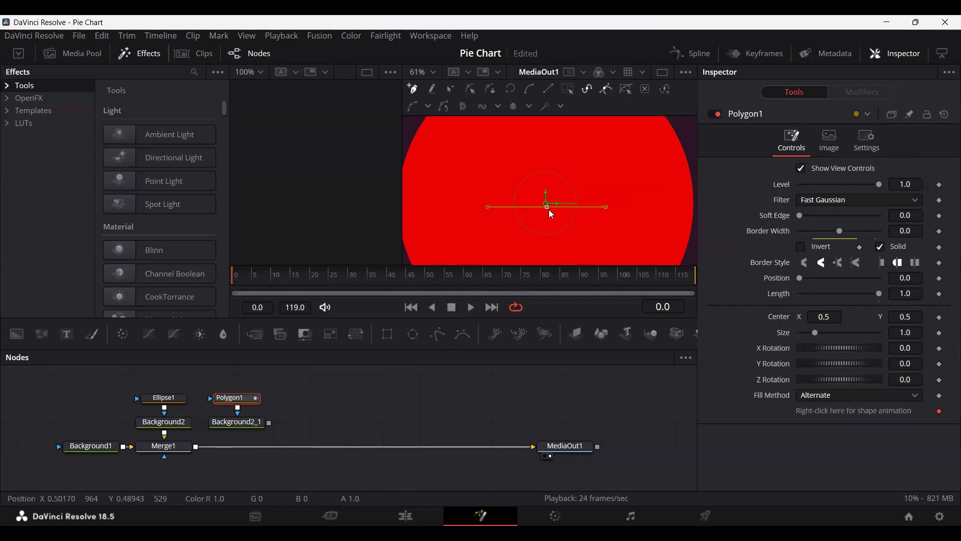
{"action": "left_click_drag", "start_coordinate": [567, 234], "coordinate": [544, 177]}
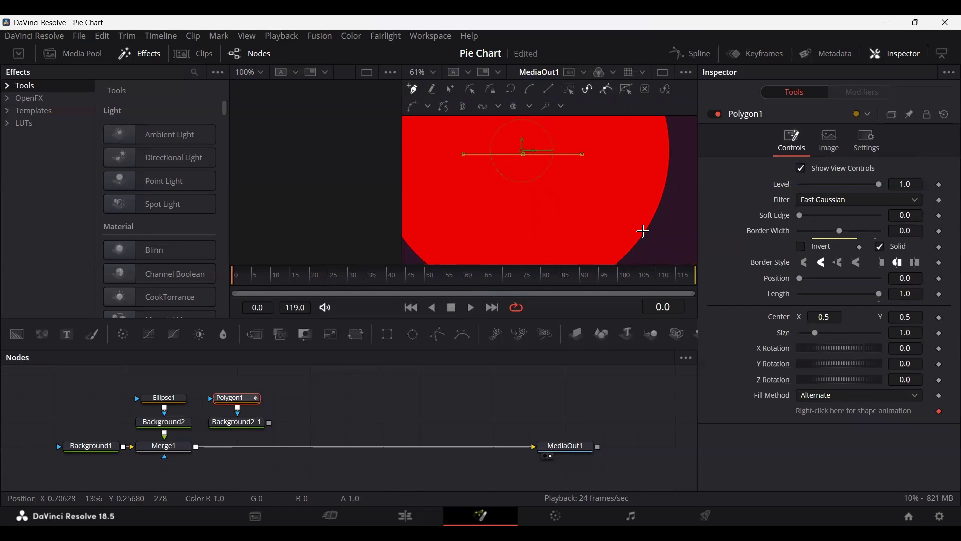
{"action": "scroll", "coordinate": [646, 235], "scroll_direction": "up", "scroll_amount": 3}
{"action": "scroll", "coordinate": [597, 217], "scroll_direction": "down", "scroll_amount": 7}
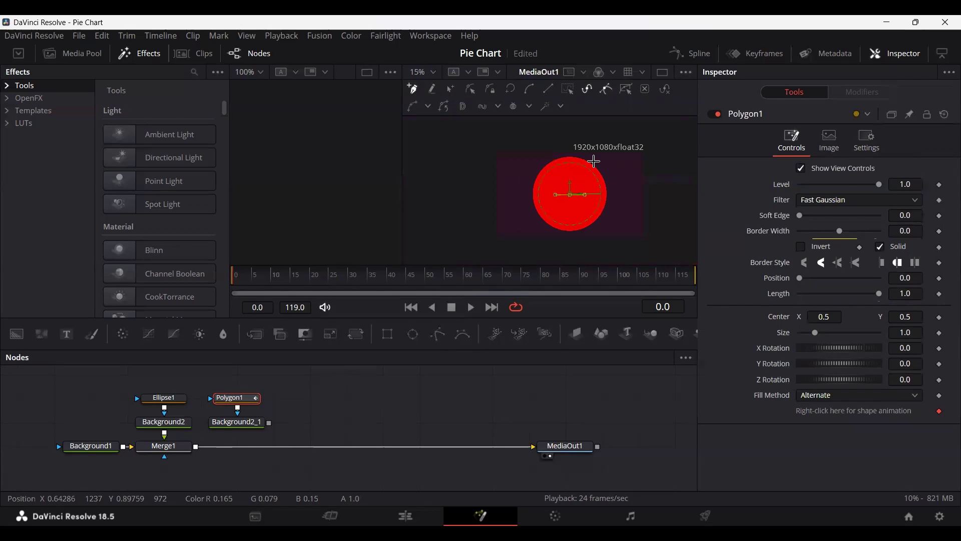
{"action": "scroll", "coordinate": [603, 219], "scroll_direction": "up", "scroll_amount": 7}
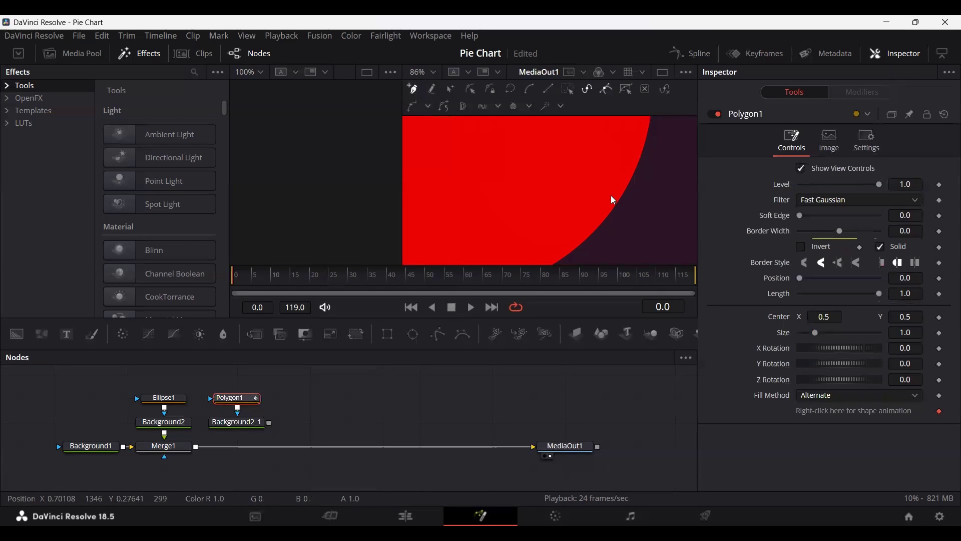
{"action": "scroll", "coordinate": [614, 205], "scroll_direction": "up", "scroll_amount": 8}
{"action": "scroll", "coordinate": [545, 191], "scroll_direction": "up", "scroll_amount": 7}
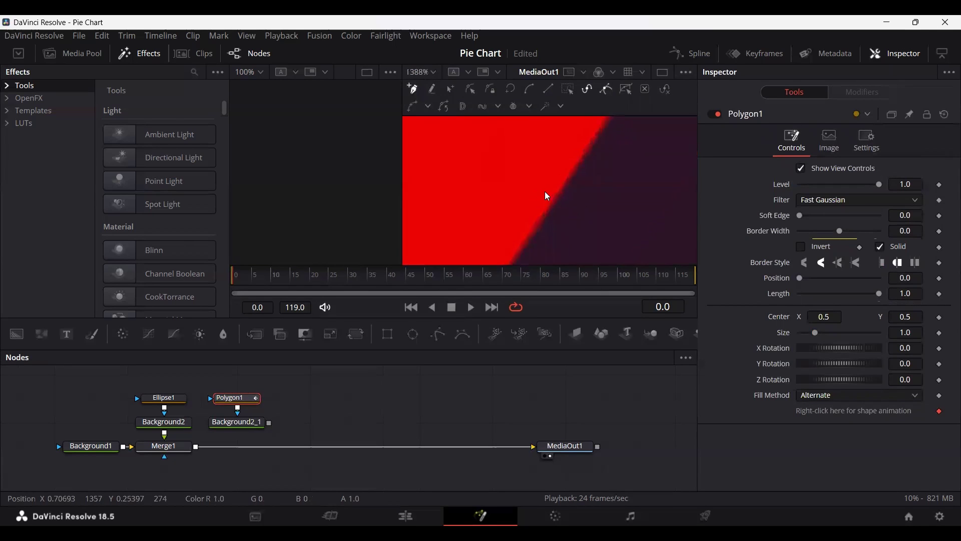
{"action": "left_click", "coordinate": [563, 199]}
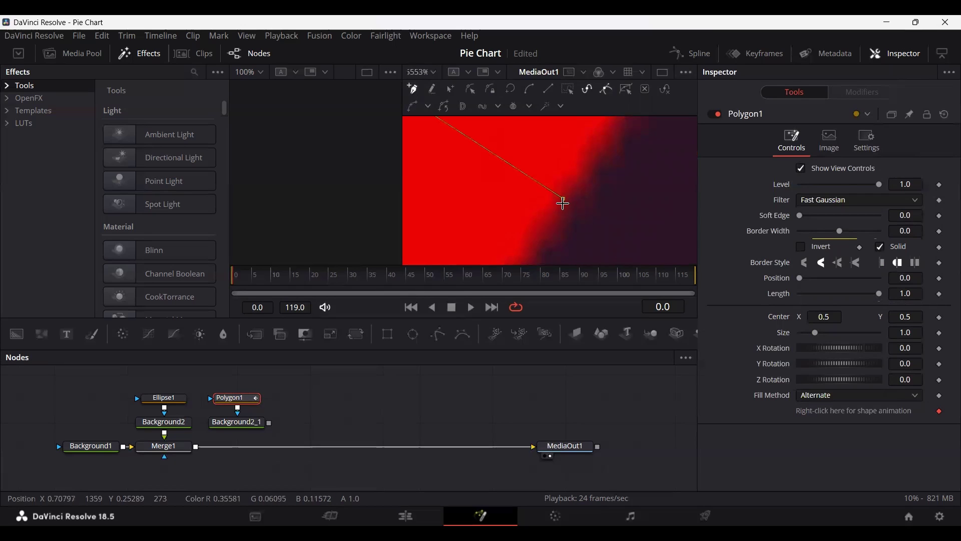
{"action": "left_click_drag", "start_coordinate": [564, 200], "coordinate": [574, 207]}
Place the third Polygon1 point on the circle's right edge, at about X 0.75, Y 0.48.
{"action": "scroll", "coordinate": [580, 206], "scroll_direction": "down", "scroll_amount": 7}
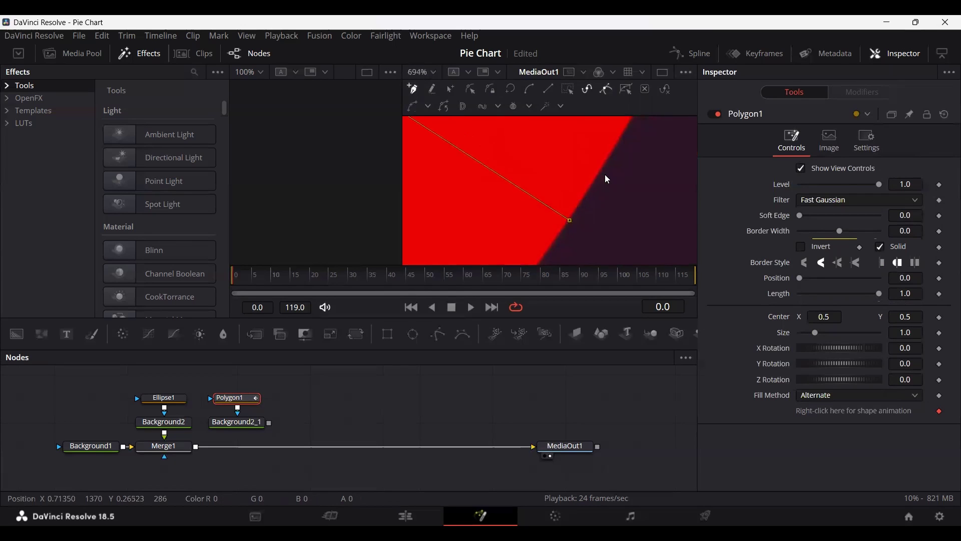
{"action": "left_click_drag", "start_coordinate": [564, 232], "coordinate": [589, 186]}
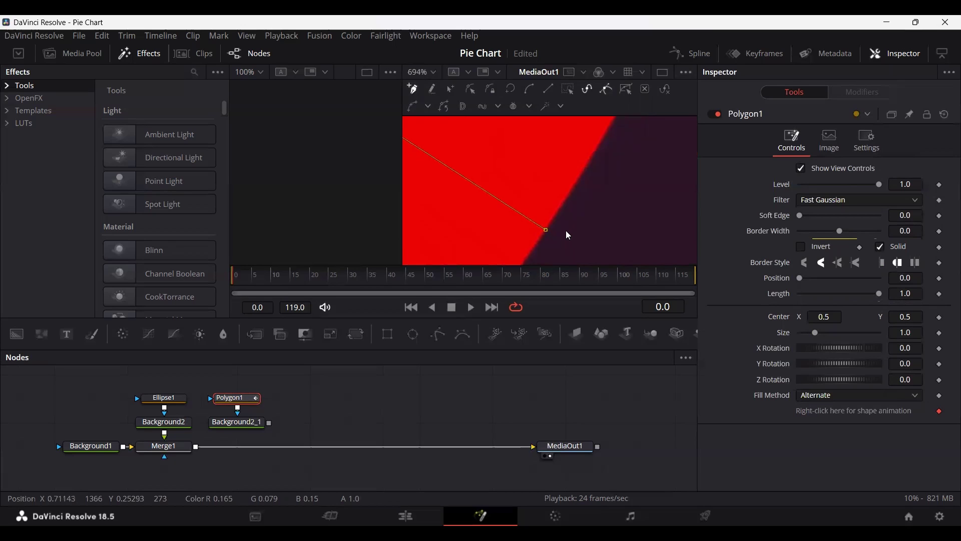
{"action": "scroll", "coordinate": [561, 220], "scroll_direction": "down", "scroll_amount": 7}
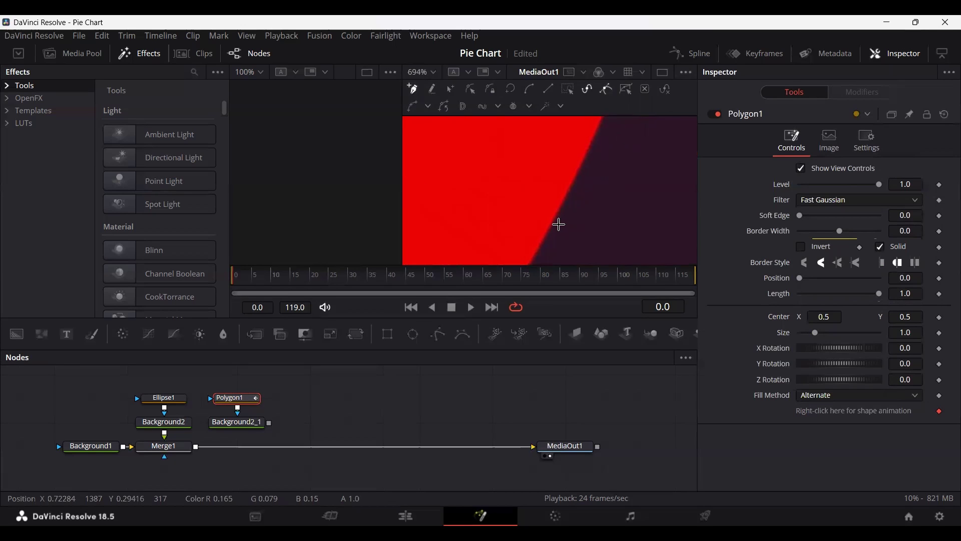
{"action": "scroll", "coordinate": [586, 180], "scroll_direction": "down", "scroll_amount": 3}
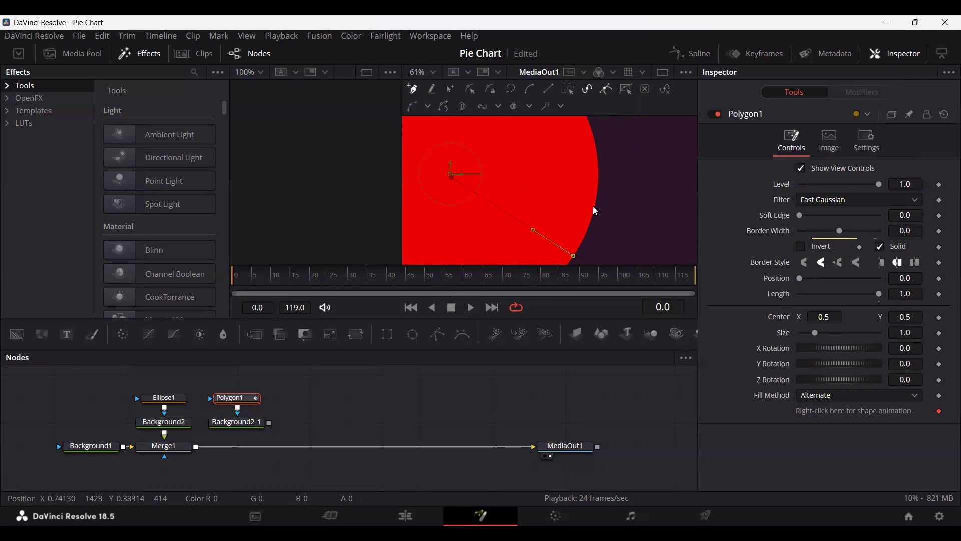
{"action": "scroll", "coordinate": [598, 179], "scroll_direction": "up", "scroll_amount": 8}
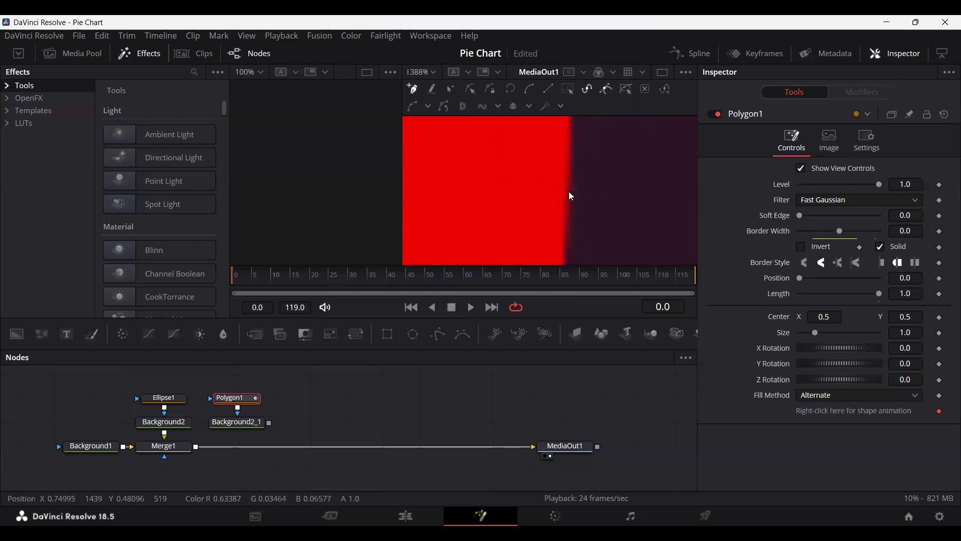
{"action": "scroll", "coordinate": [570, 195], "scroll_direction": "down", "scroll_amount": 4}
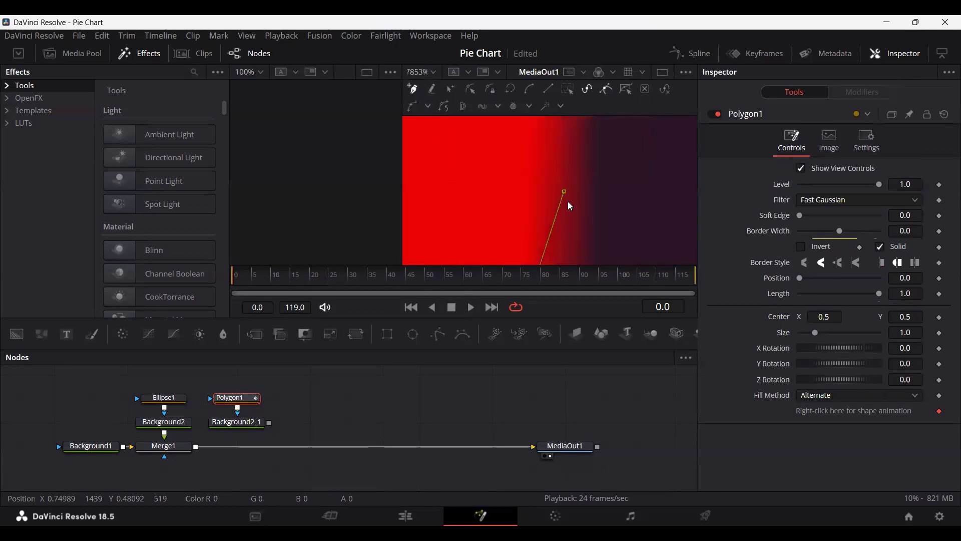
Close the Polygon1 mask at its first point and move that point exactly onto the red circle's centre.
{"action": "scroll", "coordinate": [569, 205], "scroll_direction": "down", "scroll_amount": 4}
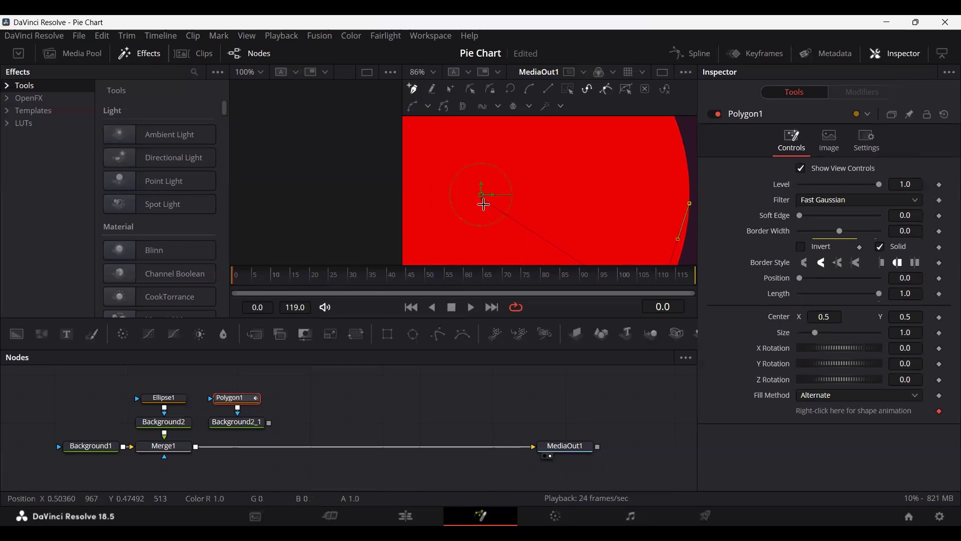
{"action": "left_click", "coordinate": [483, 201]}
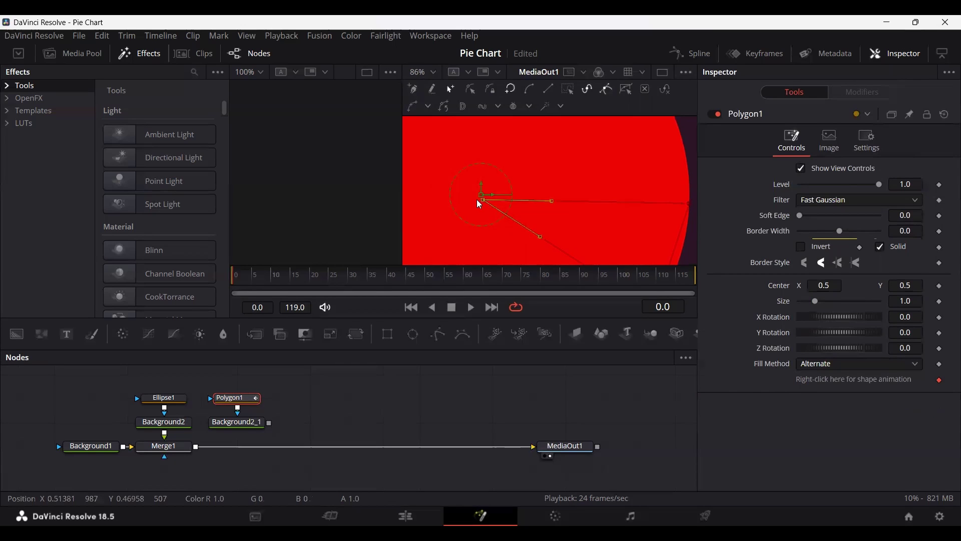
{"action": "scroll", "coordinate": [479, 204], "scroll_direction": "up", "scroll_amount": 4}
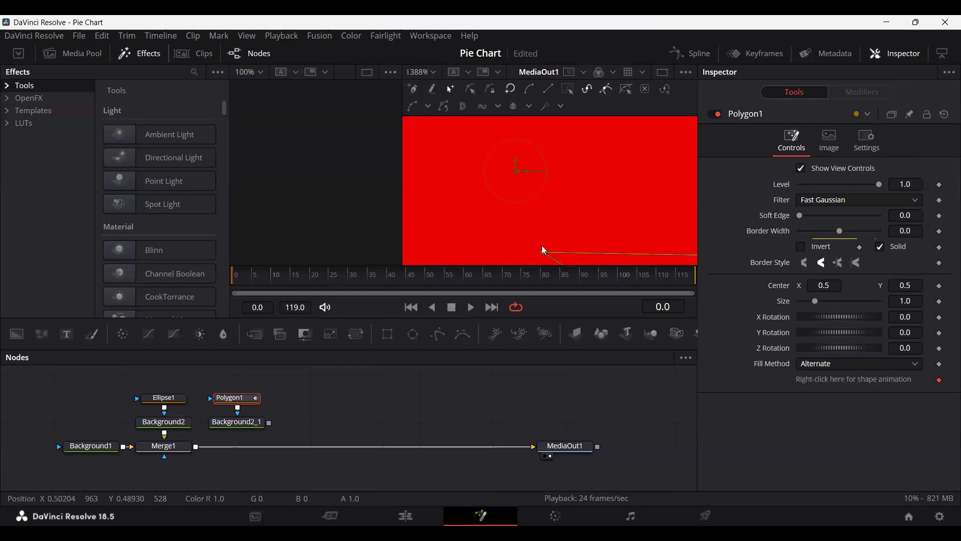
{"action": "left_click_drag", "start_coordinate": [543, 249], "coordinate": [528, 212]}
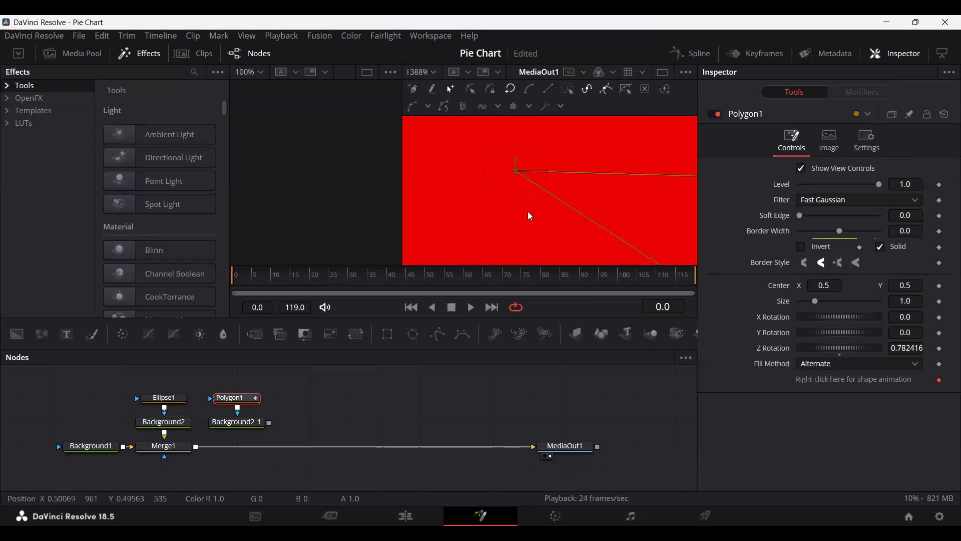
Merge Background2_1 over the output of Merge1 so the yellow slice feeds into MediaOut1.
{"action": "scroll", "coordinate": [540, 233], "scroll_direction": "down", "scroll_amount": 10}
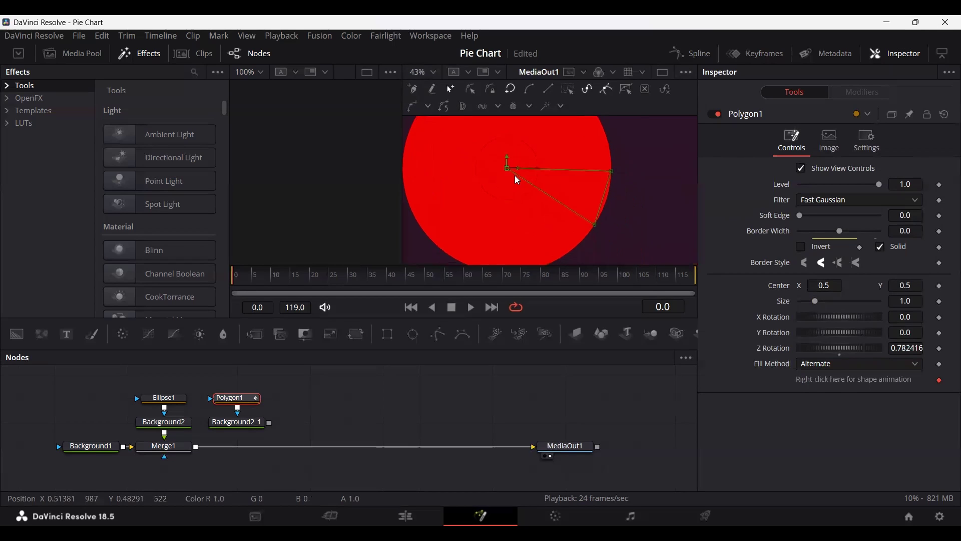
{"action": "left_click_drag", "start_coordinate": [616, 211], "coordinate": [586, 225]}
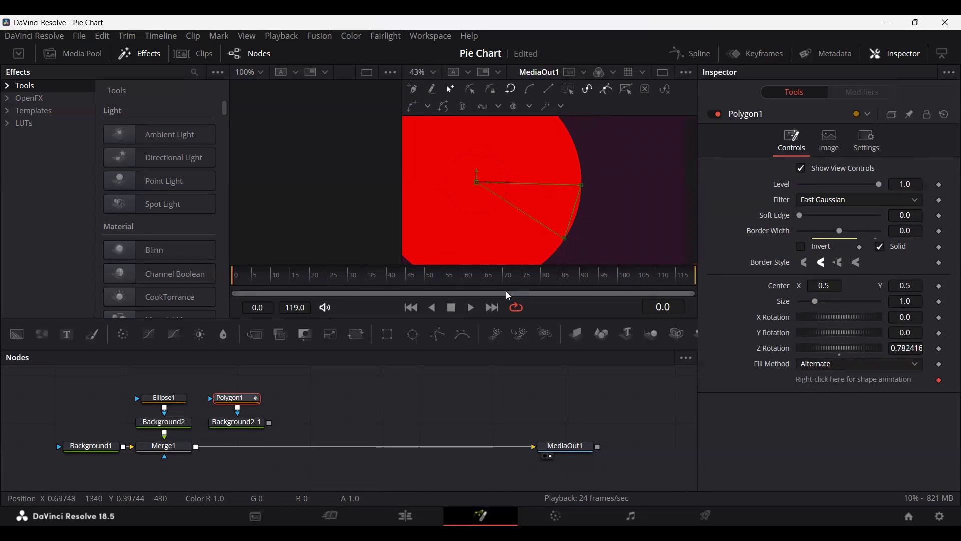
{"action": "left_click_drag", "start_coordinate": [269, 423], "coordinate": [240, 464]}
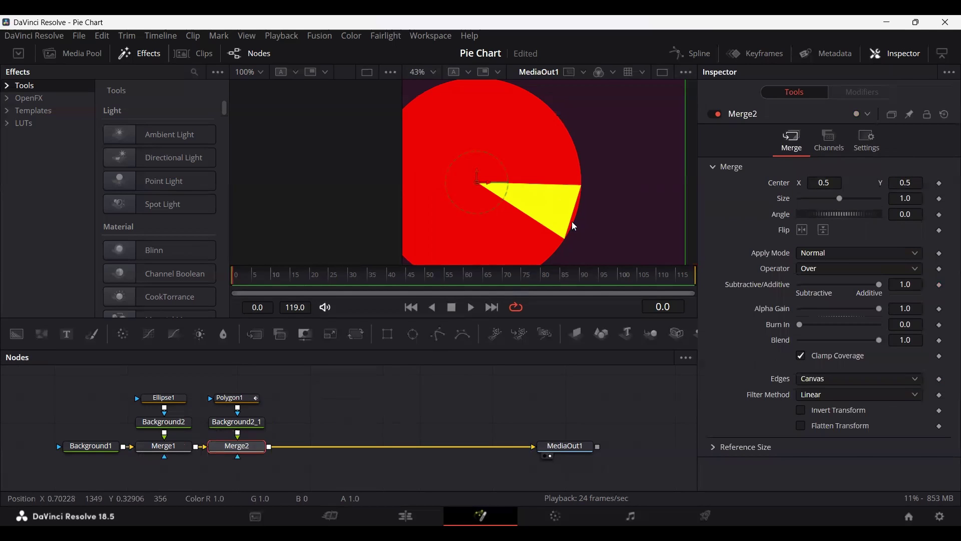
Pull out the curve handle of Polygon1's lower outer point to bend the slice's straight outer edge towards the circle's rim.
{"action": "scroll", "coordinate": [571, 220], "scroll_direction": "up", "scroll_amount": 2}
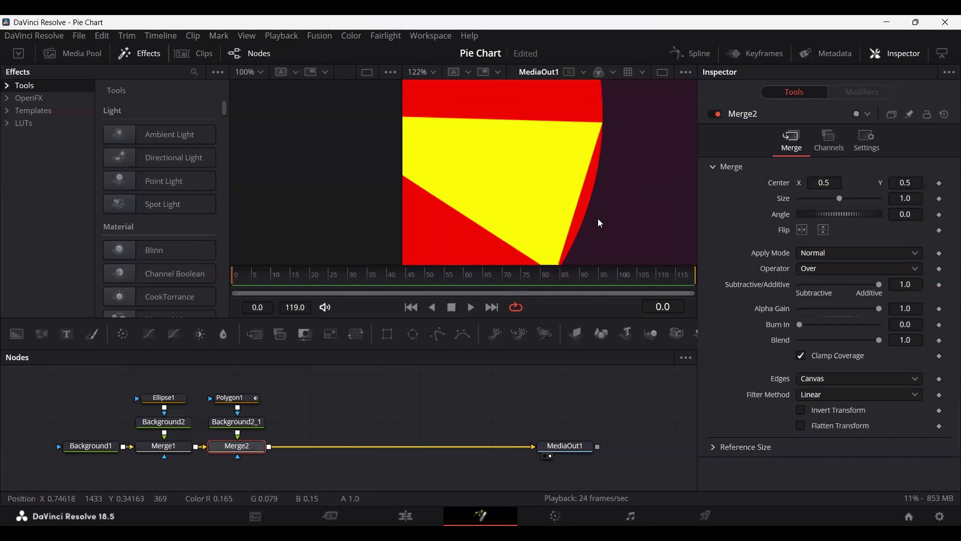
{"action": "scroll", "coordinate": [597, 219], "scroll_direction": "up", "scroll_amount": 2}
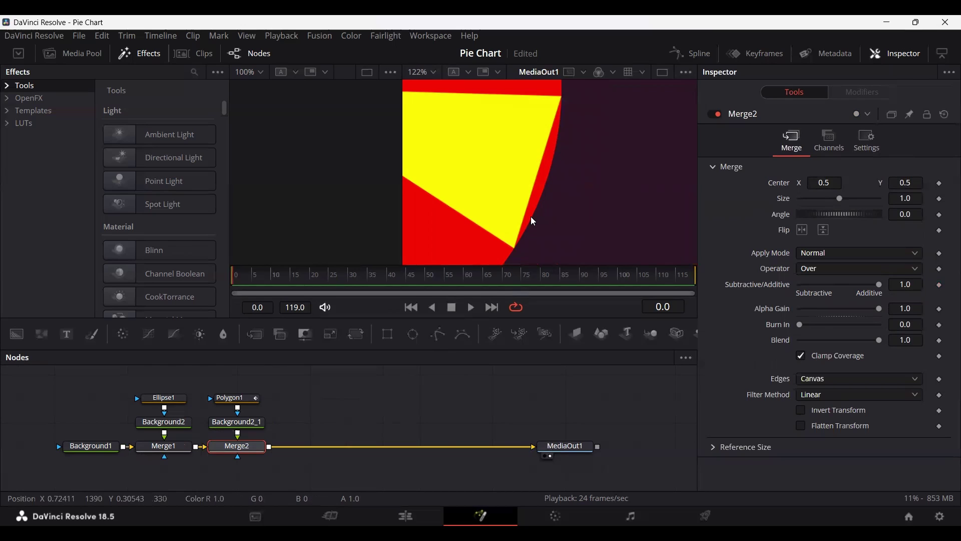
{"action": "left_click", "coordinate": [234, 401]}
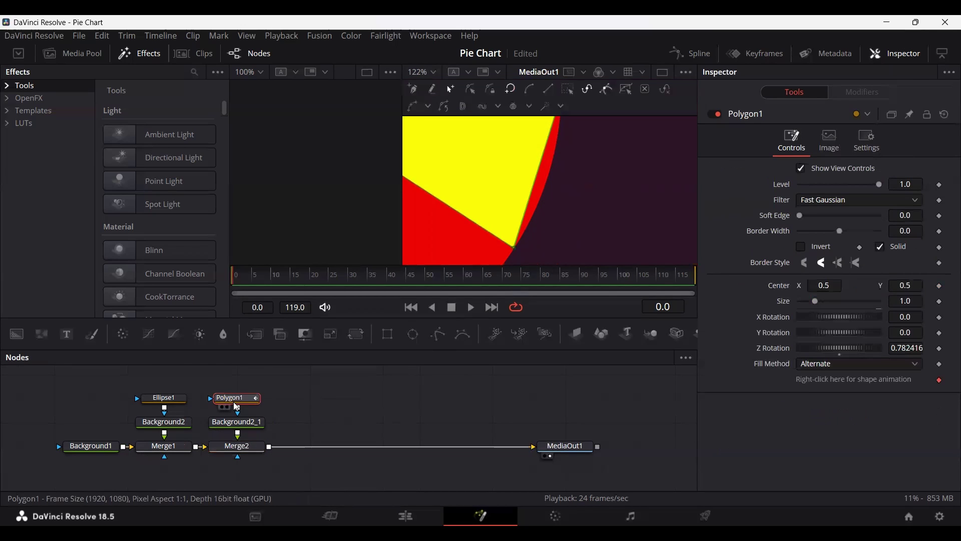
{"action": "left_click", "coordinate": [516, 249]}
{"action": "scroll", "coordinate": [583, 208], "scroll_direction": "up", "scroll_amount": 2}
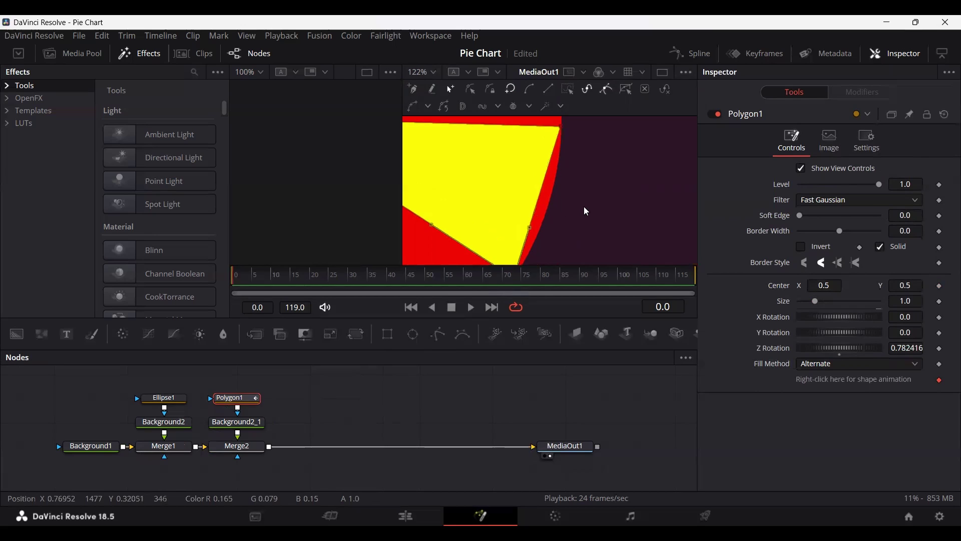
{"action": "mouse_move", "coordinate": [538, 197]}
{"action": "left_mouse_down"}
{"action": "mouse_move", "coordinate": [557, 201]}
{"action": "mouse_move", "coordinate": [491, 232]}
{"action": "mouse_move", "coordinate": [554, 239]}
{"action": "left_mouse_up"}
{"action": "key", "text": "ctrl+z"}
{"action": "scroll", "coordinate": [537, 215], "scroll_direction": "down", "scroll_amount": 2}
{"action": "scroll", "coordinate": [537, 215], "scroll_direction": "down", "scroll_amount": 2}
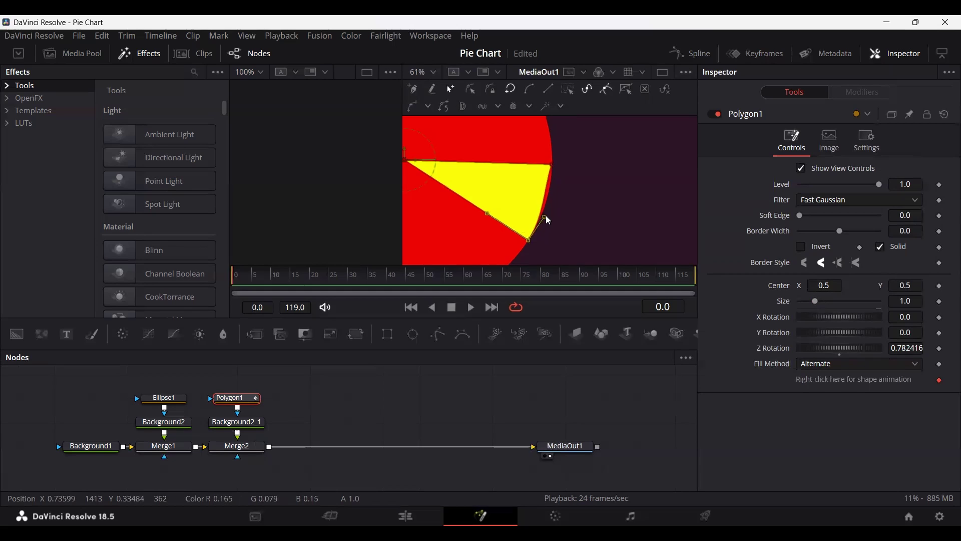
Fine-tune the lower point's curve handle and pull the upper outer point's handle outward so the slice's edge follows the circle.
{"action": "scroll", "coordinate": [546, 215], "scroll_direction": "up", "scroll_amount": 2}
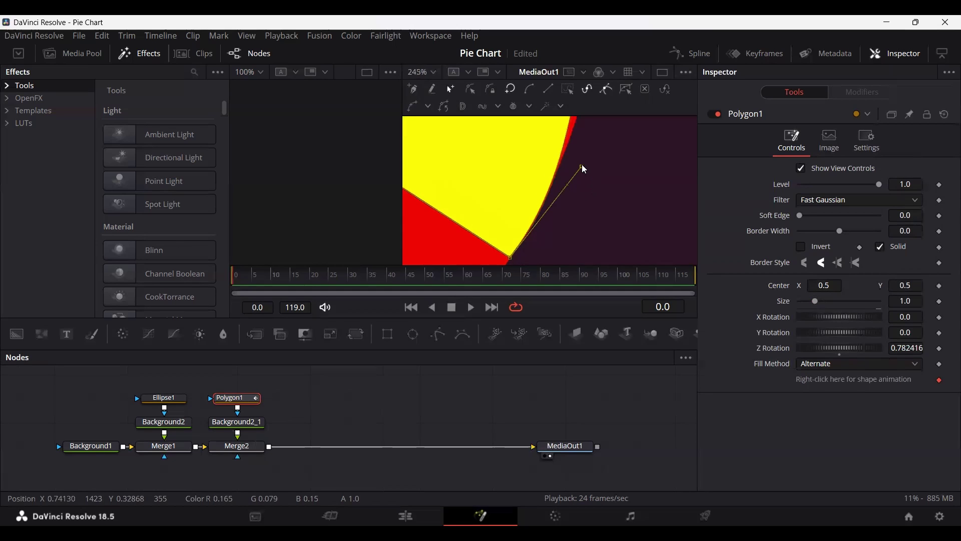
{"action": "mouse_move", "coordinate": [582, 167]}
{"action": "left_mouse_down"}
{"action": "mouse_move", "coordinate": [562, 184]}
{"action": "mouse_move", "coordinate": [570, 181]}
{"action": "left_mouse_up"}
{"action": "scroll", "coordinate": [574, 181], "scroll_direction": "down", "scroll_amount": 3}
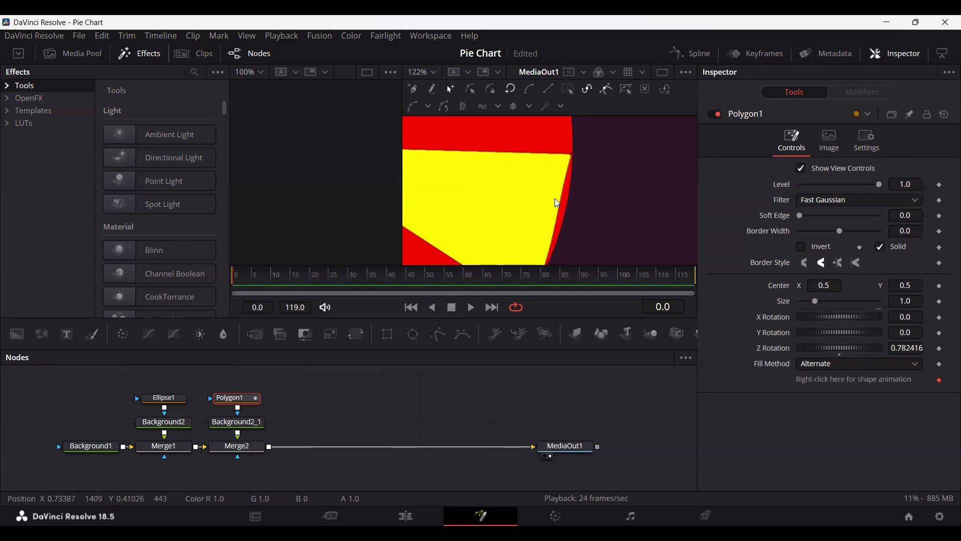
{"action": "left_click_drag", "start_coordinate": [555, 205], "coordinate": [570, 204]}
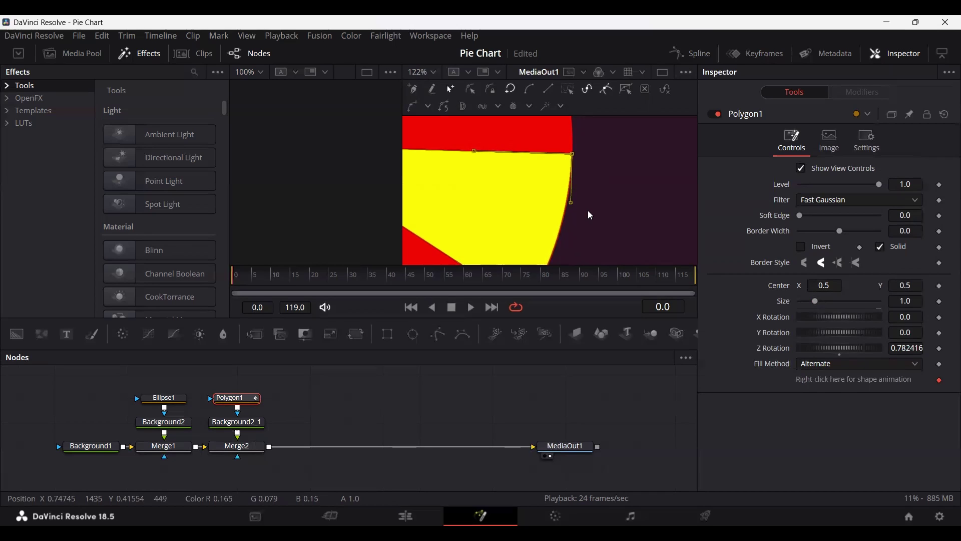
Examine how closely the yellow slice's curved outer edge fits the circle, both up close and in the whole chart.
{"action": "scroll", "coordinate": [573, 203], "scroll_direction": "up", "scroll_amount": 10}
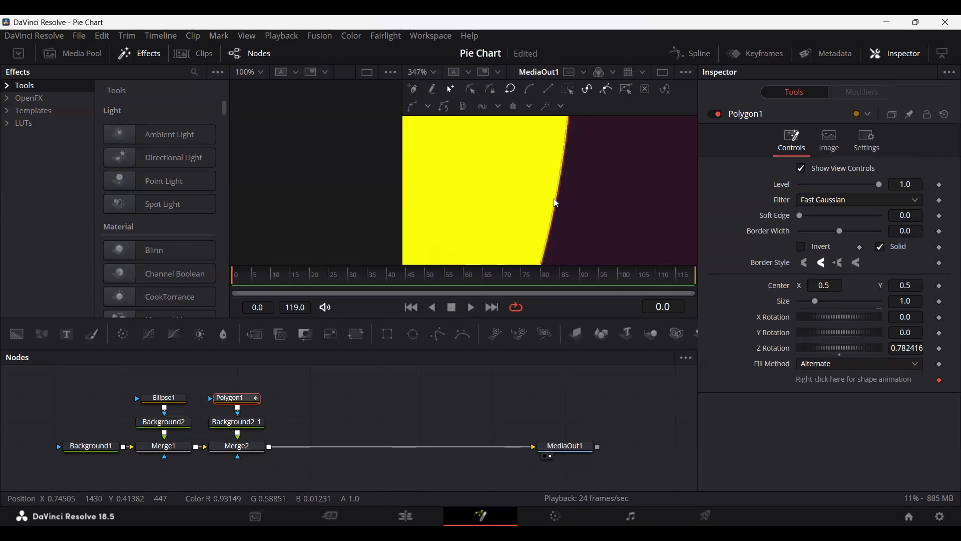
{"action": "scroll", "coordinate": [587, 187], "scroll_direction": "down", "scroll_amount": 3}
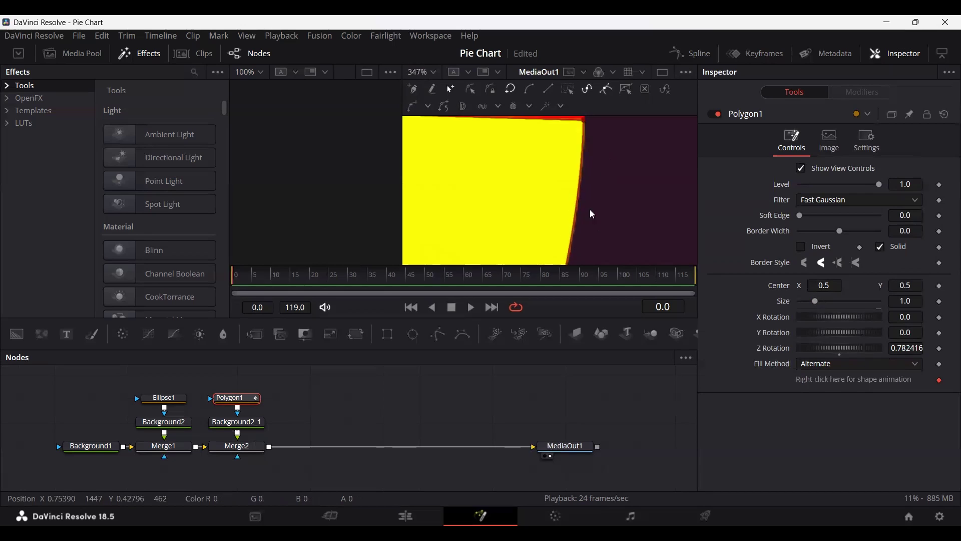
{"action": "scroll", "coordinate": [613, 203], "scroll_direction": "down", "scroll_amount": 3}
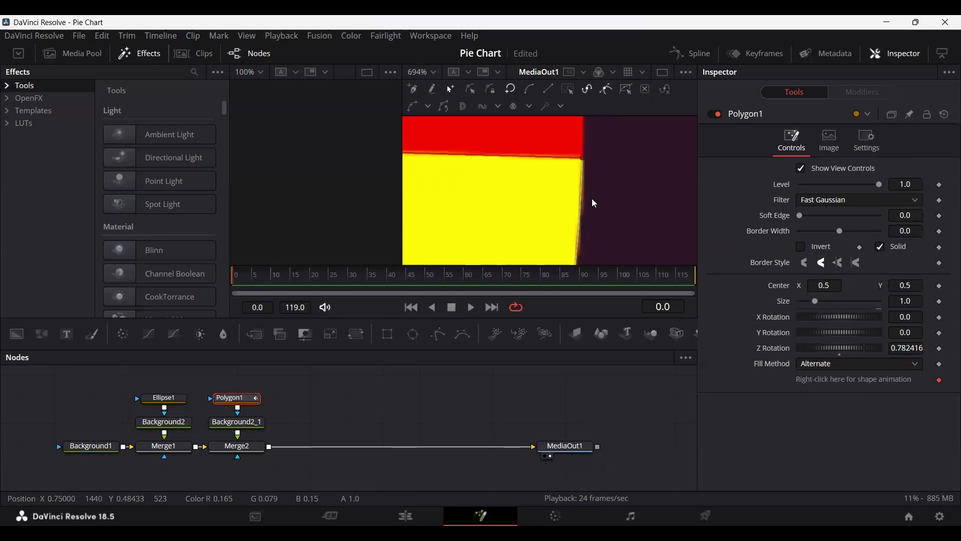
{"action": "scroll", "coordinate": [592, 195], "scroll_direction": "down", "scroll_amount": 3}
{"action": "scroll", "coordinate": [609, 233], "scroll_direction": "down", "scroll_amount": 8}
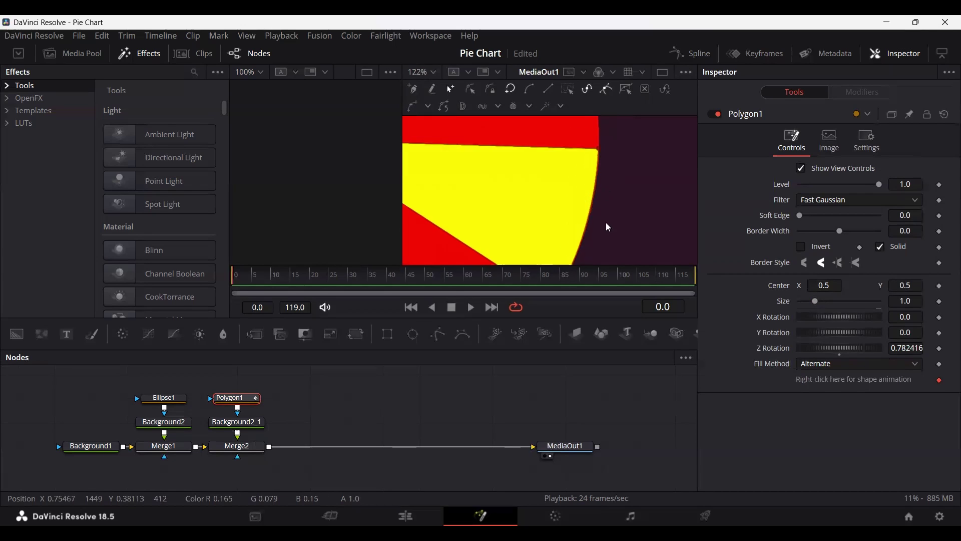
{"action": "scroll", "coordinate": [594, 190], "scroll_direction": "up", "scroll_amount": 4}
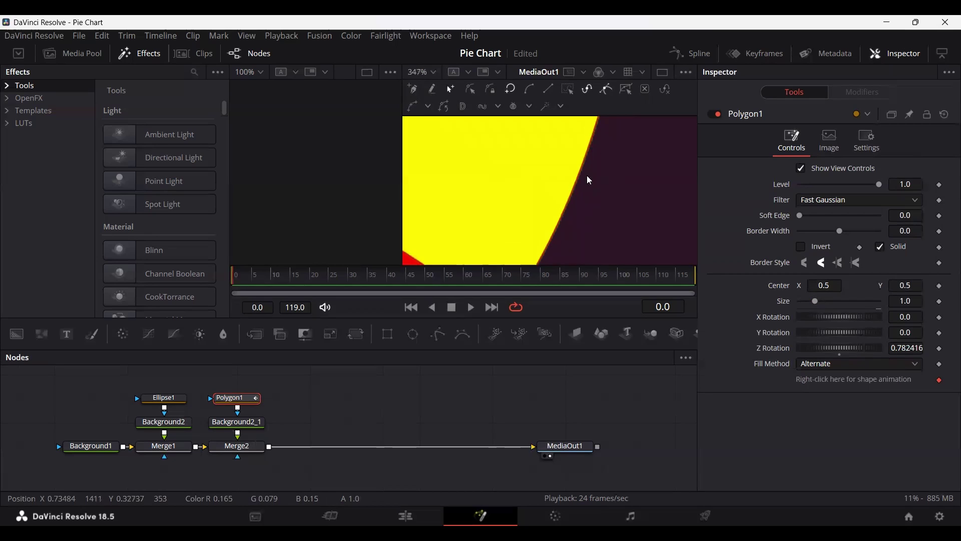
{"action": "scroll", "coordinate": [597, 161], "scroll_direction": "down", "scroll_amount": 2}
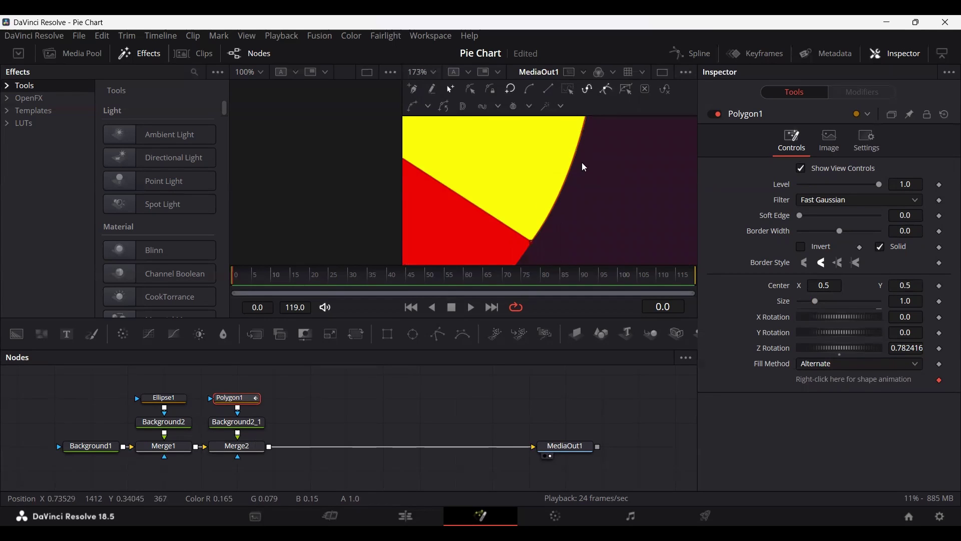
{"action": "scroll", "coordinate": [591, 171], "scroll_direction": "down", "scroll_amount": 3}
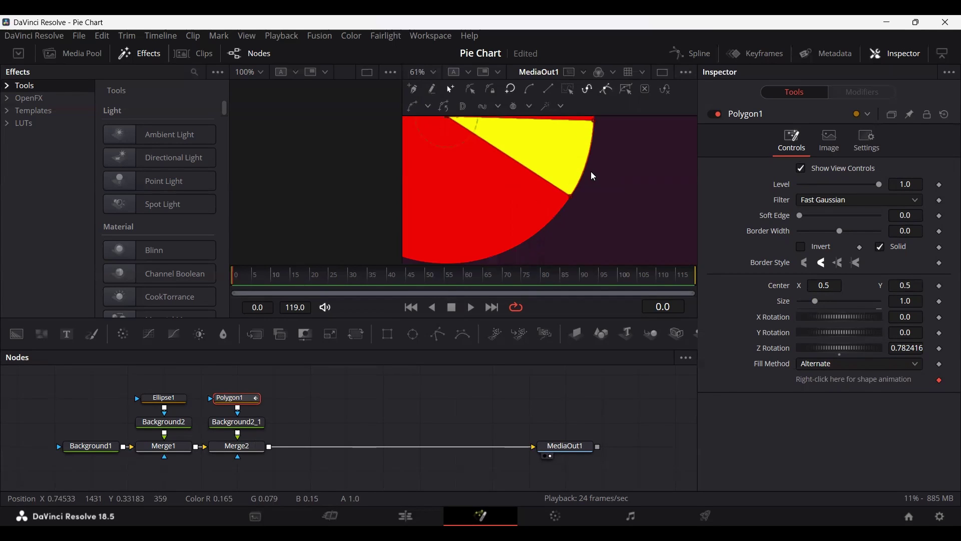
{"action": "scroll", "coordinate": [592, 175], "scroll_direction": "up", "scroll_amount": 3}
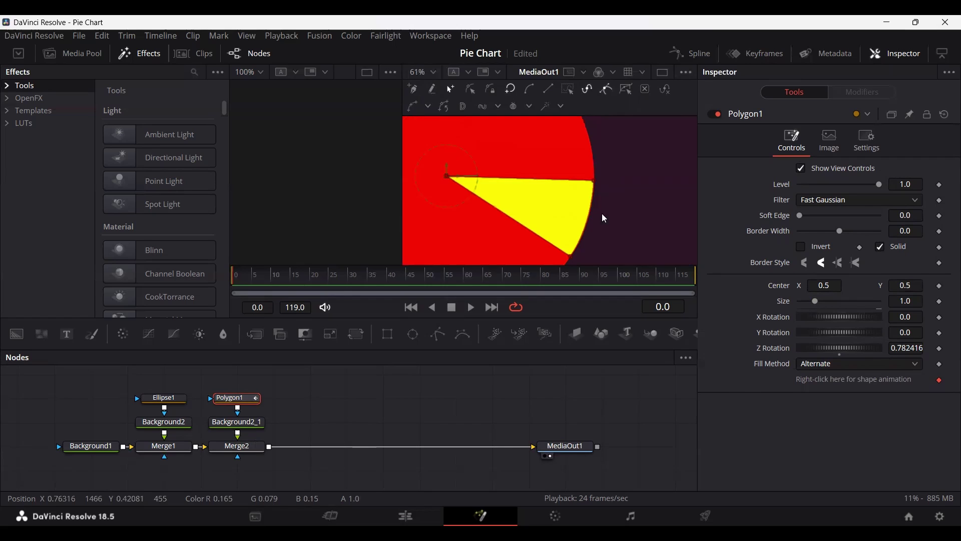
{"action": "left_click", "coordinate": [511, 396]}
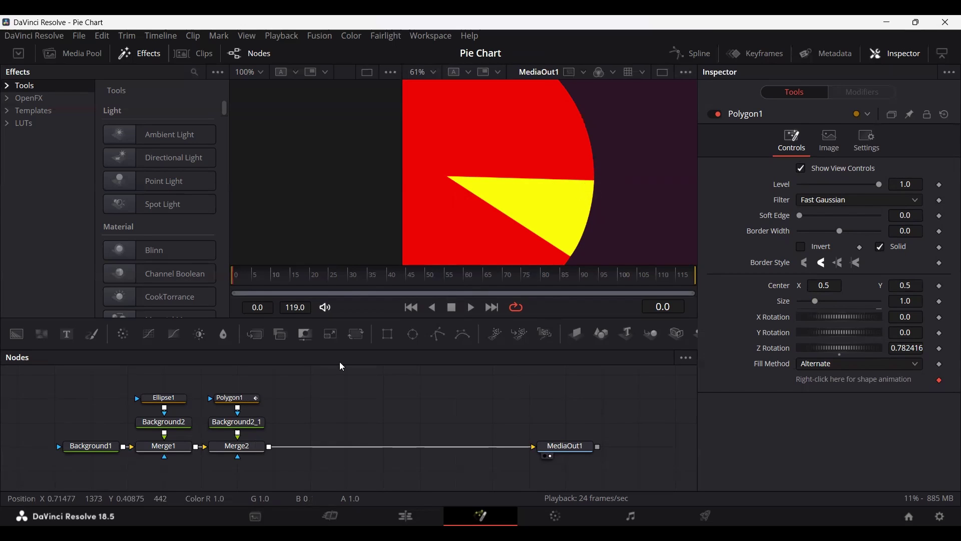
{"action": "left_click", "coordinate": [244, 399]}
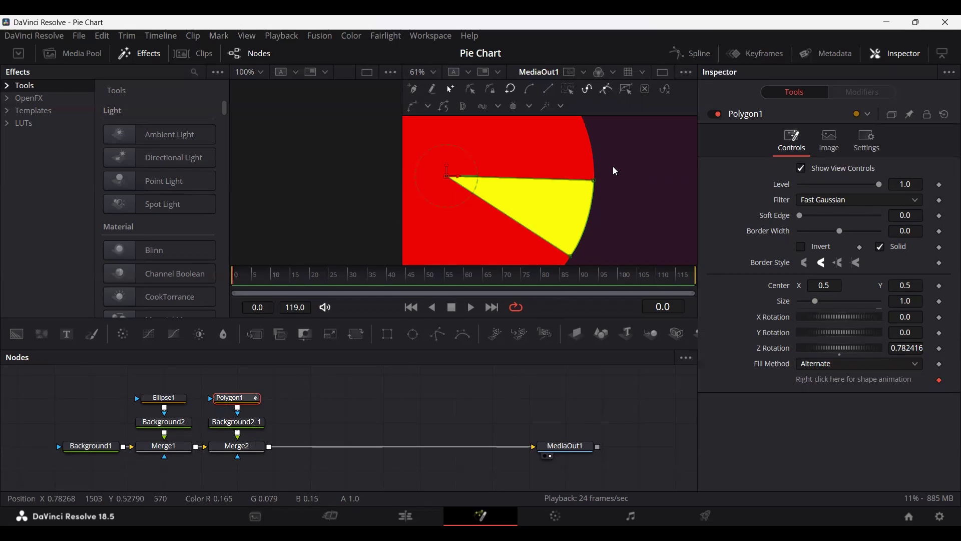
{"action": "scroll", "coordinate": [480, 185], "scroll_direction": "down", "scroll_amount": 4}
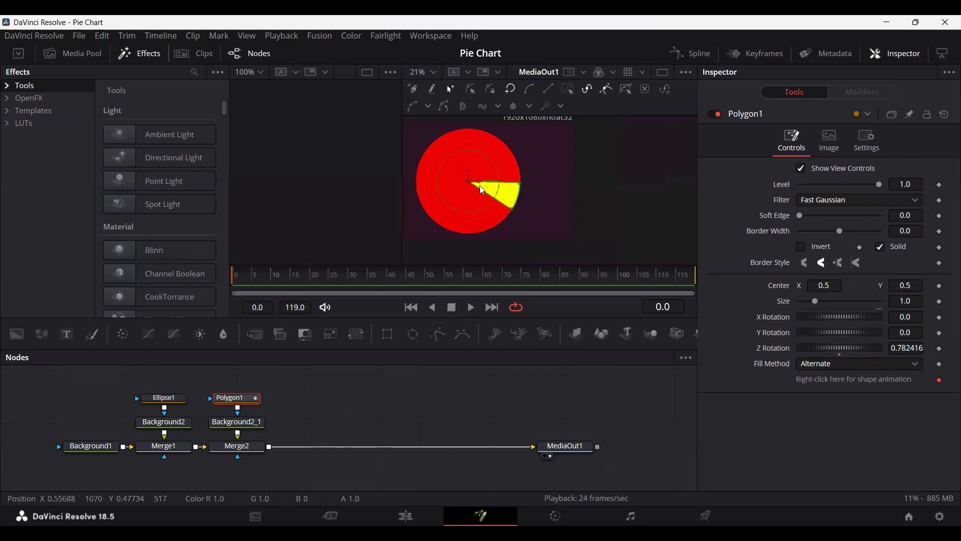
{"action": "scroll", "coordinate": [461, 178], "scroll_direction": "up", "scroll_amount": 2}
{"action": "scroll", "coordinate": [545, 199], "scroll_direction": "up", "scroll_amount": 2}
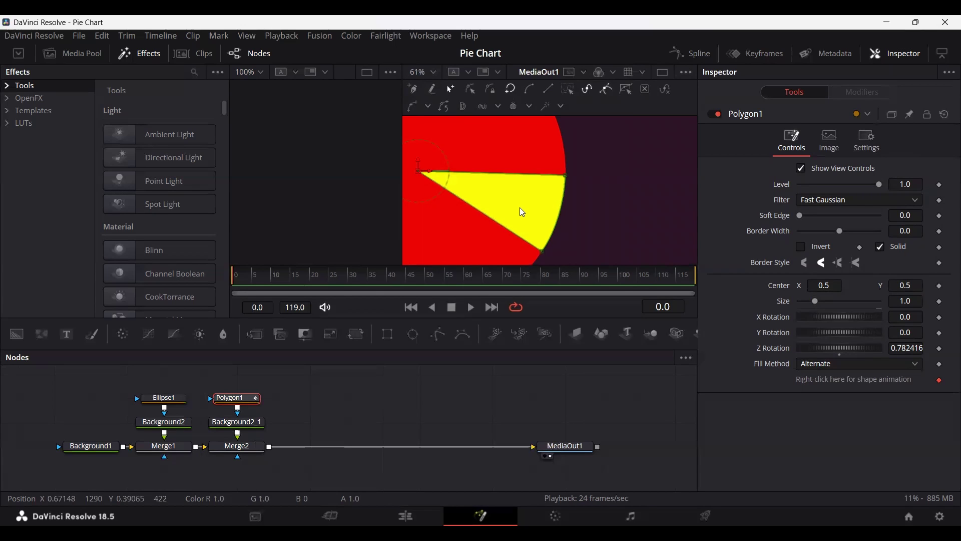
Add a Text node merged after Merge2 and set its text to "25%".
{"action": "left_click_drag", "start_coordinate": [67, 334], "coordinate": [269, 446]}
{"action": "left_click", "coordinate": [309, 426]}
{"action": "left_click", "coordinate": [779, 239]}
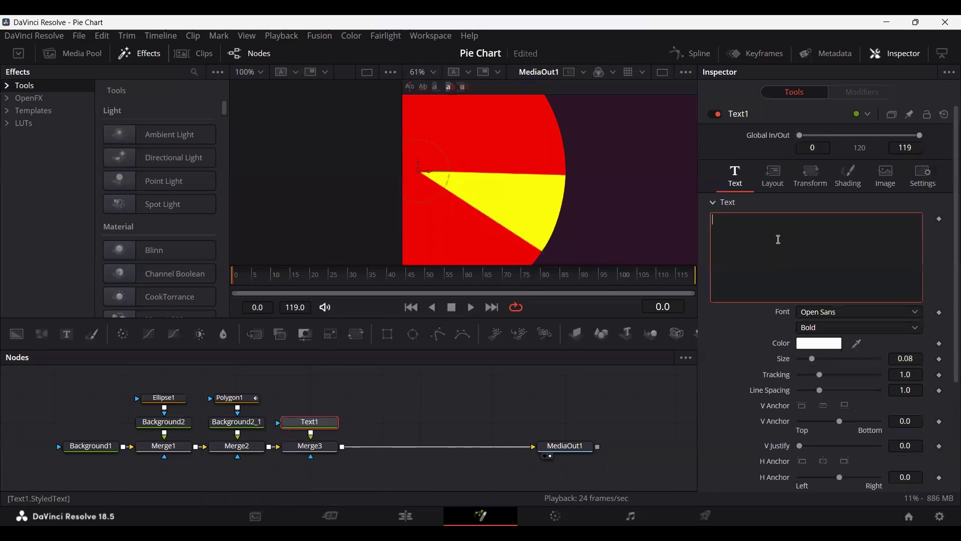
{"action": "type", "text": "25%"}
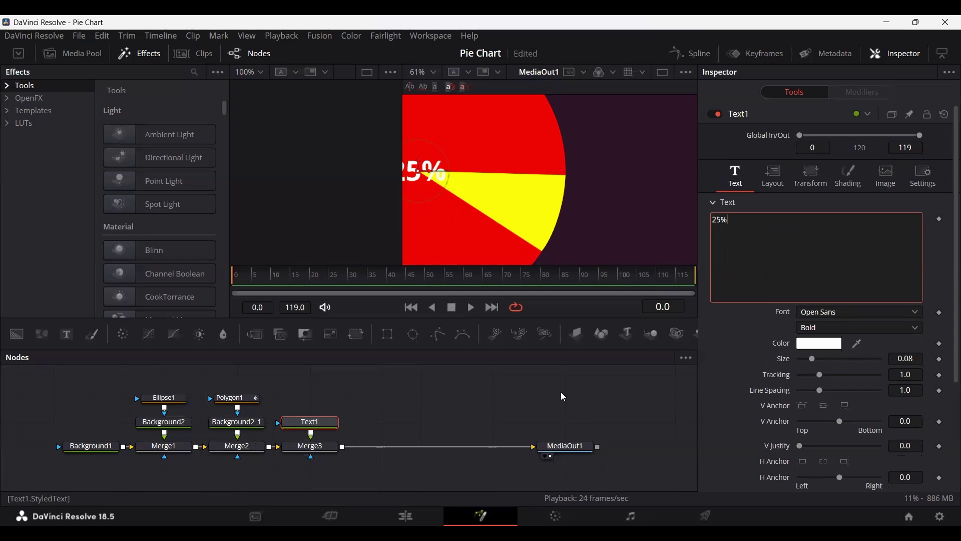
Move the 25% label onto the yellow slice, at about X 0.65, Y 0.42.
{"action": "left_click_drag", "start_coordinate": [417, 172], "coordinate": [511, 202]}
{"action": "scroll", "coordinate": [511, 198], "scroll_direction": "down", "scroll_amount": 5}
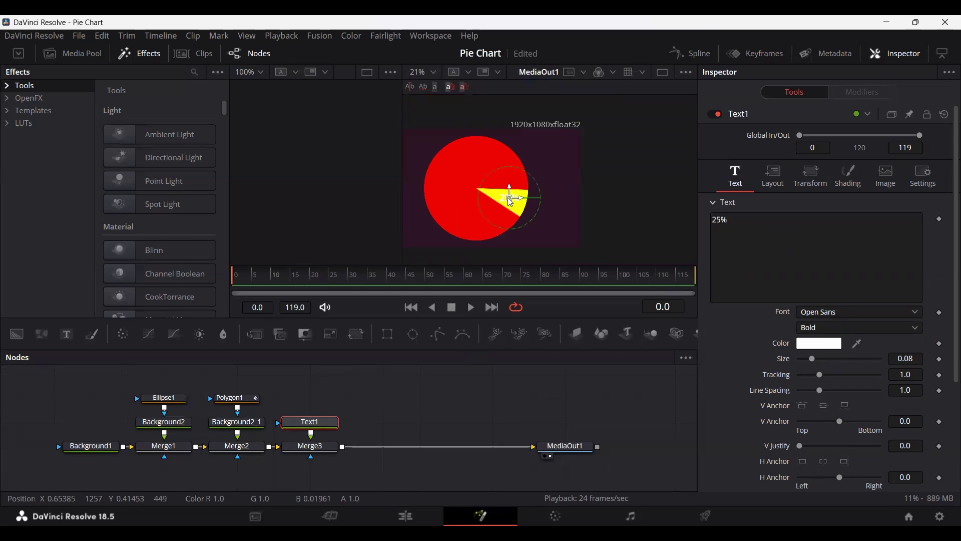
{"action": "scroll", "coordinate": [510, 201], "scroll_direction": "up", "scroll_amount": 5}
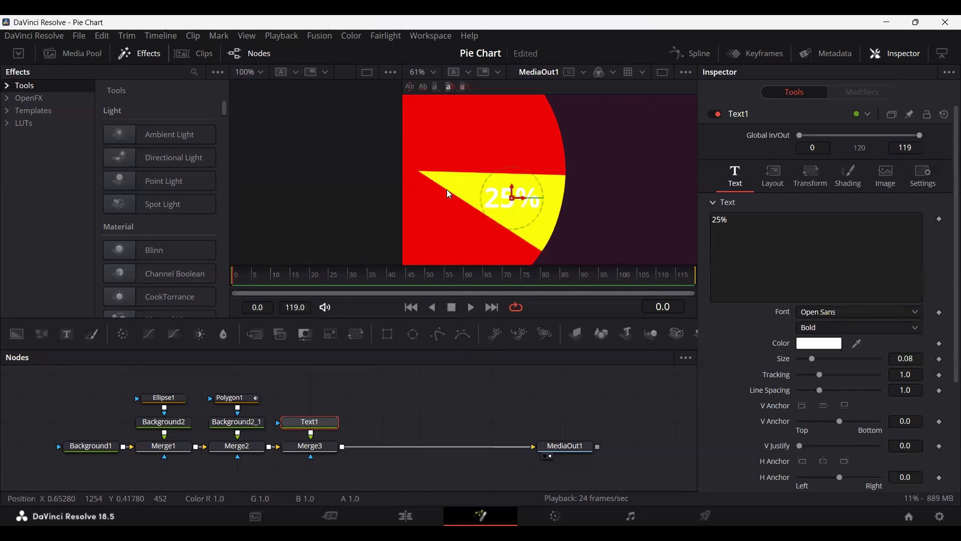
Change the 25% label's colour to dark grey and its font style to Regular.
{"action": "left_click", "coordinate": [819, 343]}
{"action": "left_click_drag", "start_coordinate": [624, 221], "coordinate": [625, 263]}
{"action": "left_click", "coordinate": [624, 389]}
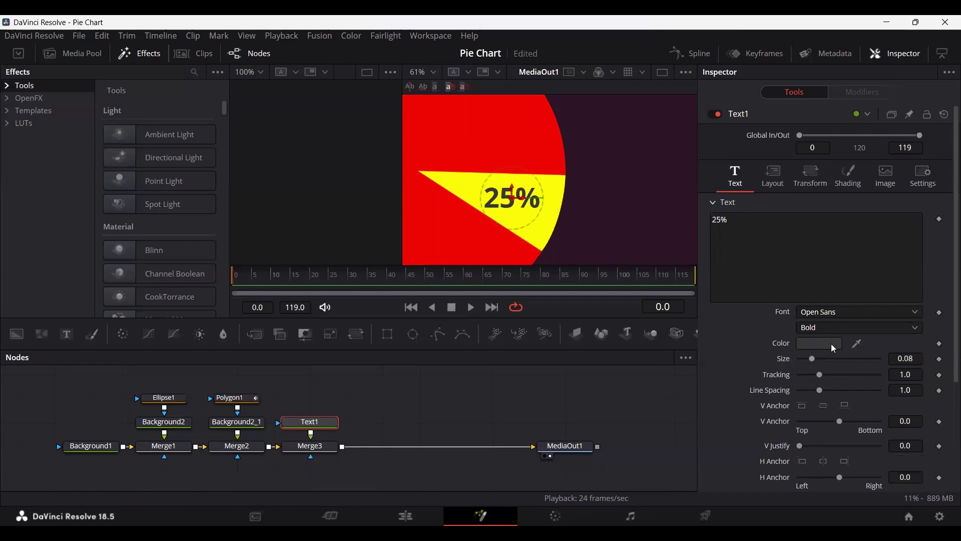
{"action": "left_click", "coordinate": [825, 327]}
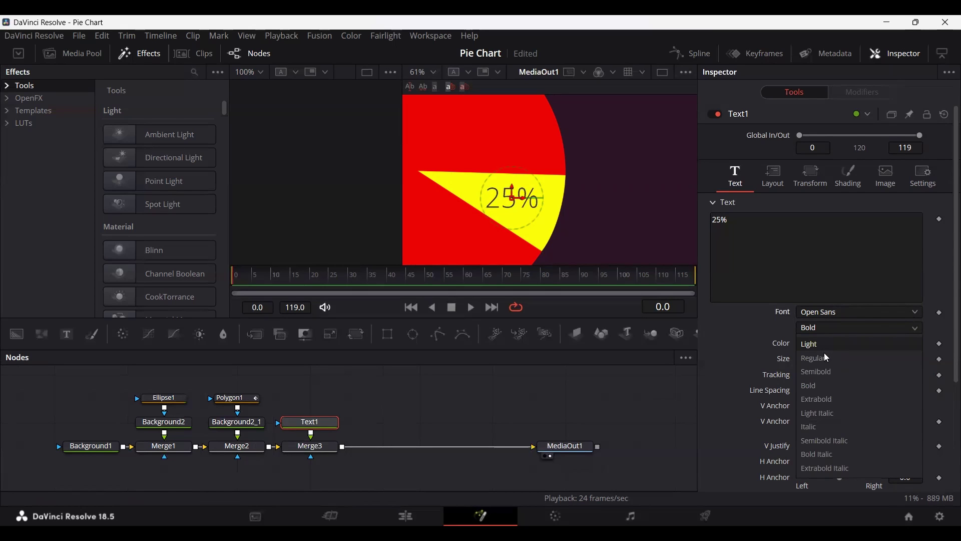
{"action": "left_click", "coordinate": [828, 359]}
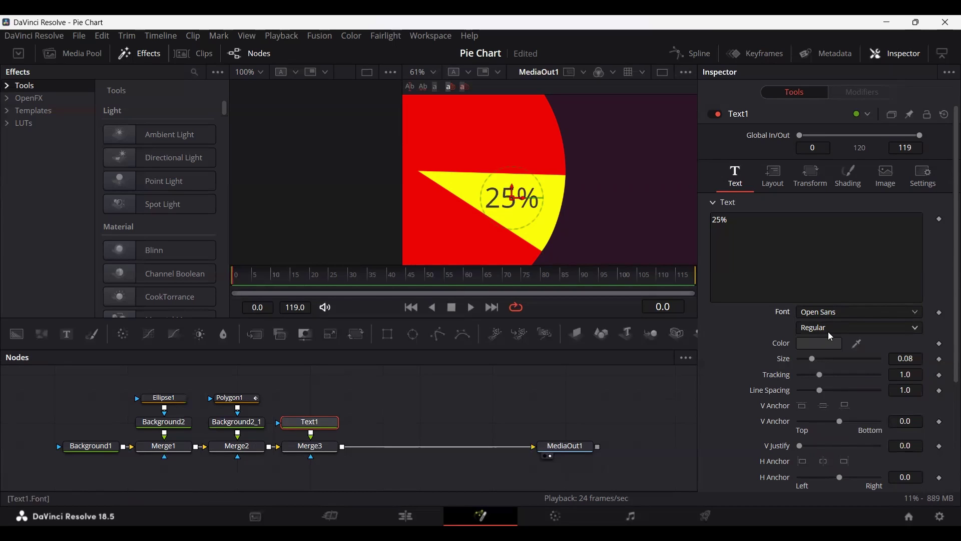
Set the 25% label's text size to 0.05 and deselect the Text1 node.
{"action": "left_click", "coordinate": [912, 359]}
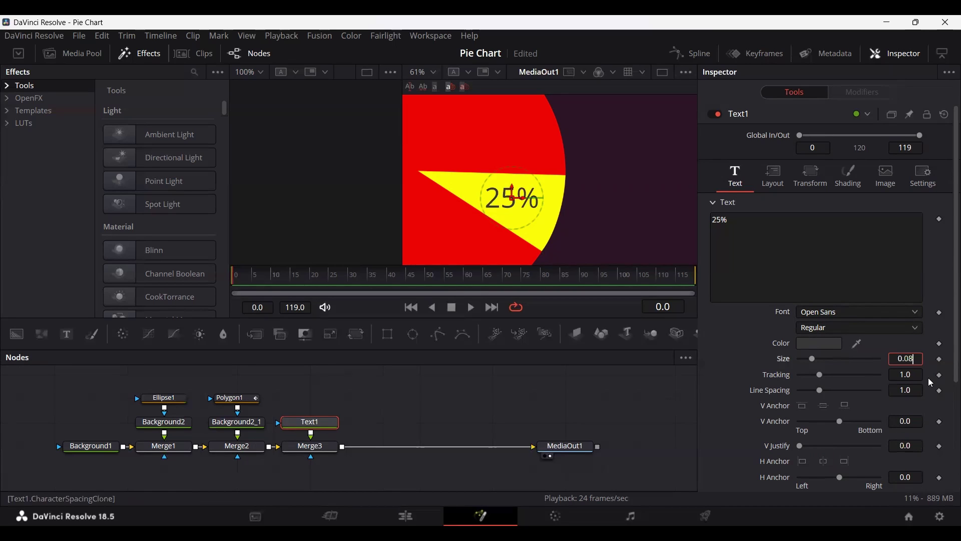
{"action": "key", "text": "BackSpace"}
{"action": "type", "text": "5"}
{"action": "key", "text": "Tab"}
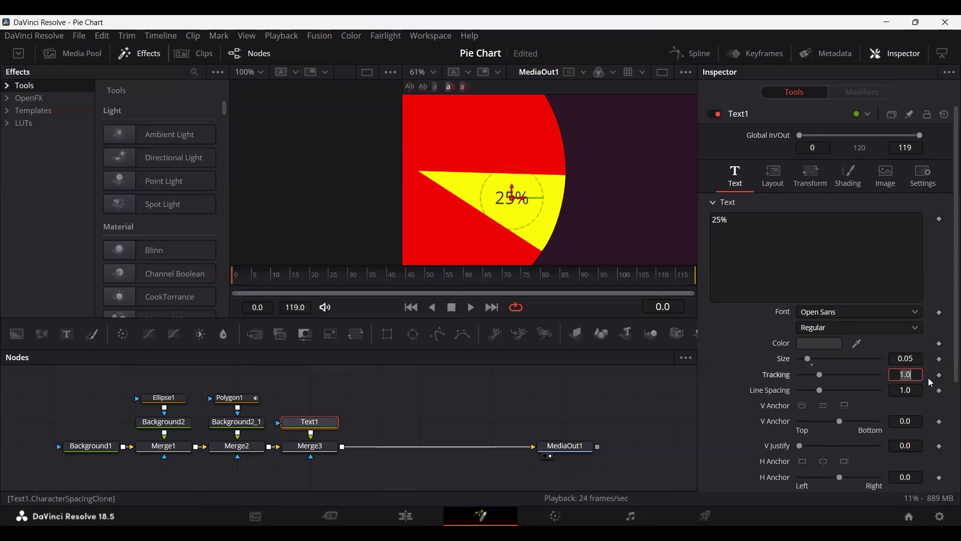
{"action": "left_click", "coordinate": [778, 380]}
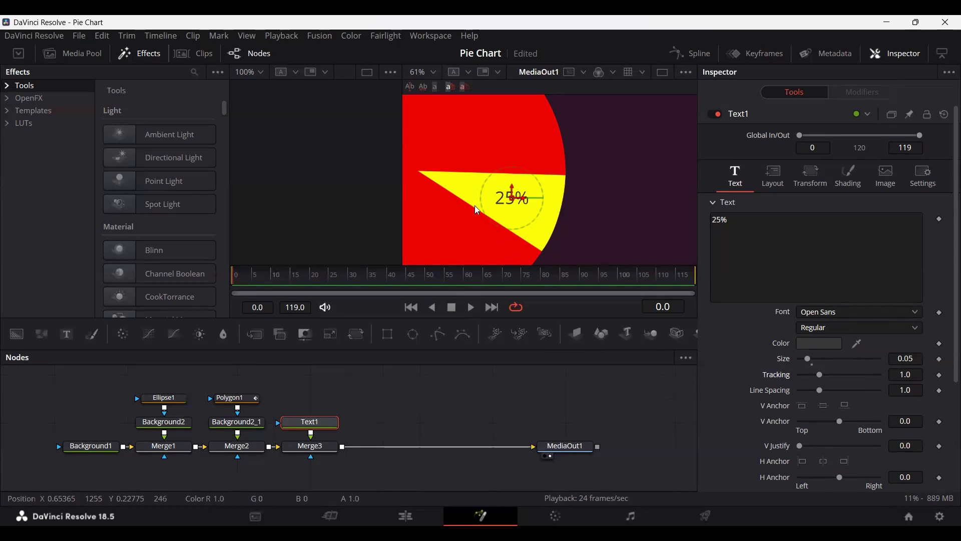
{"action": "scroll", "coordinate": [475, 205], "scroll_direction": "down", "scroll_amount": 4}
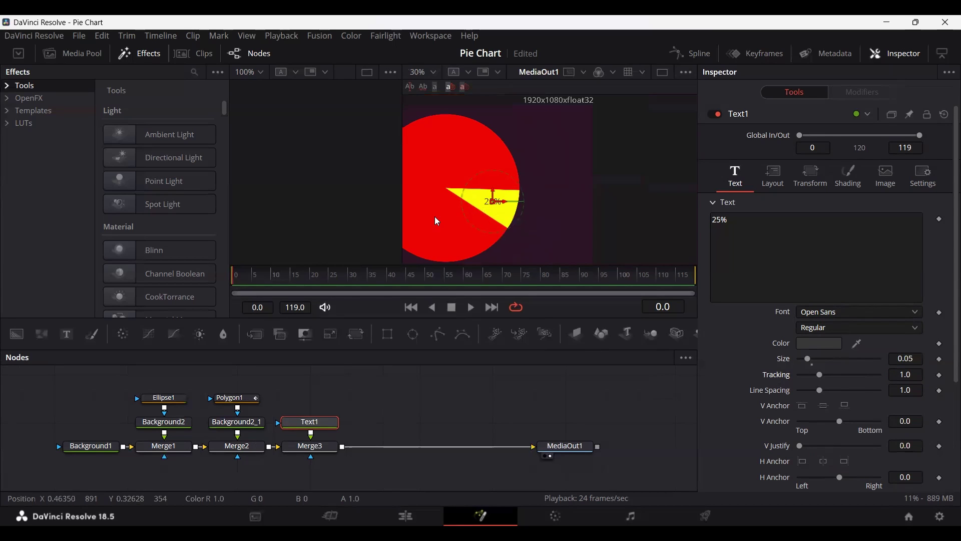
{"action": "left_click", "coordinate": [478, 390]}
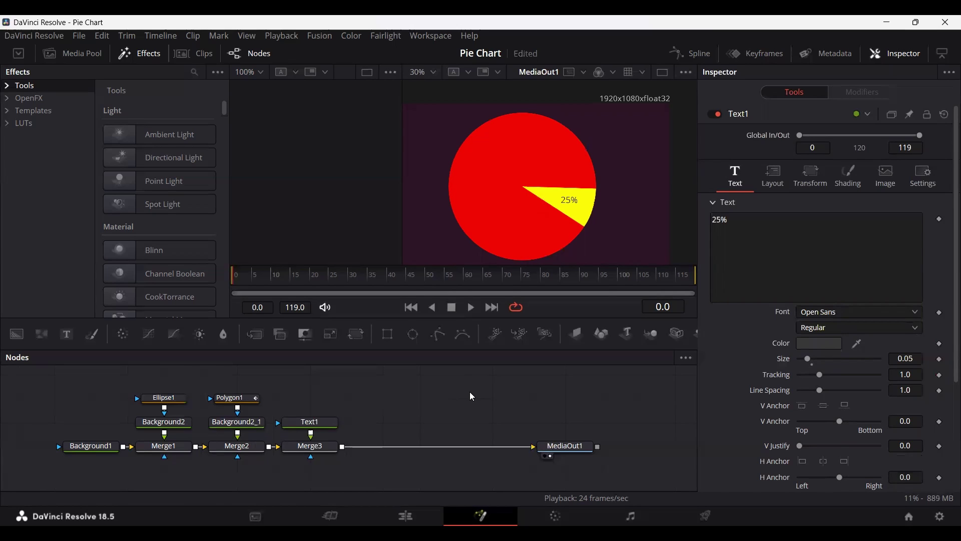
Duplicate the Polygon1 mask and connect the copy to the effect mask input of Merge2.
{"action": "left_click_drag", "start_coordinate": [248, 275], "coordinate": [273, 289]}
{"action": "left_click", "coordinate": [237, 395]}
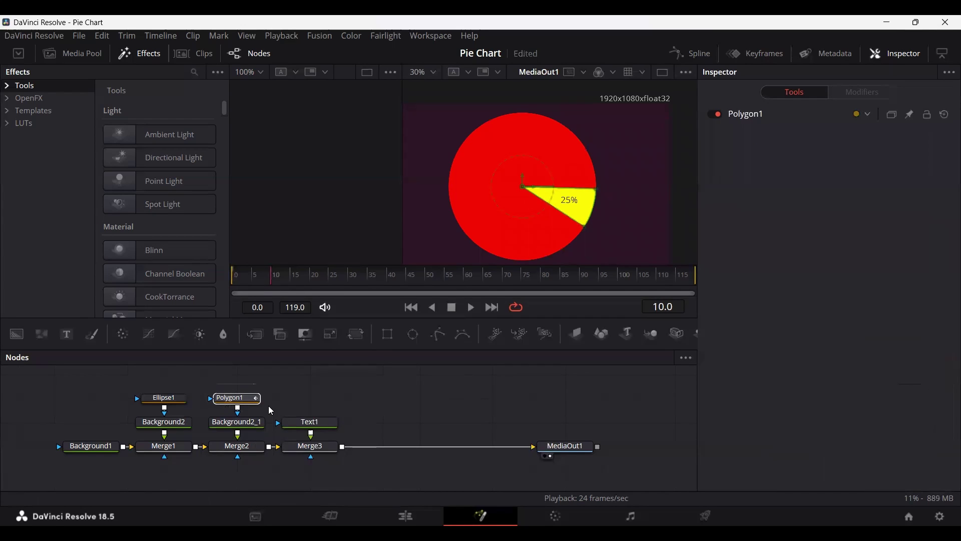
{"action": "left_click", "coordinate": [303, 393]}
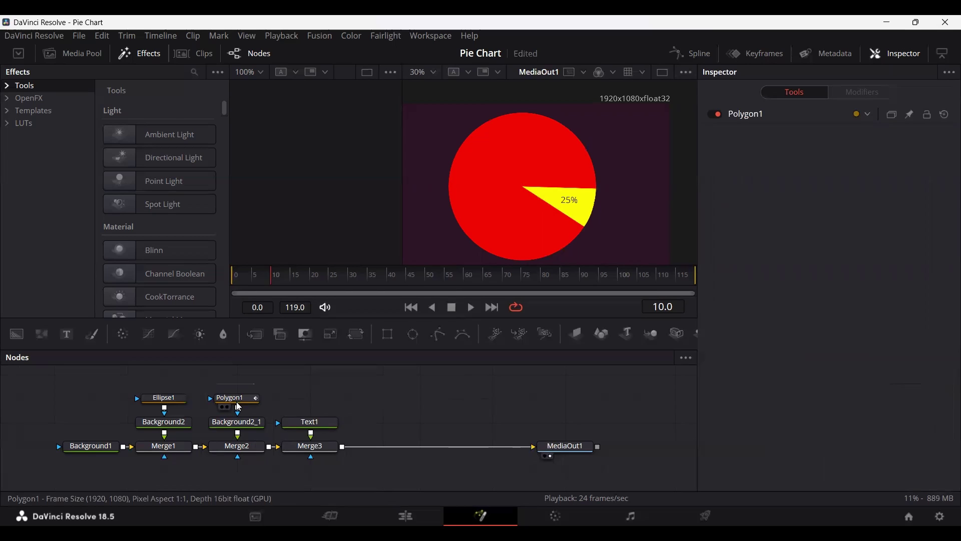
{"action": "key", "text": "ctrl+v"}
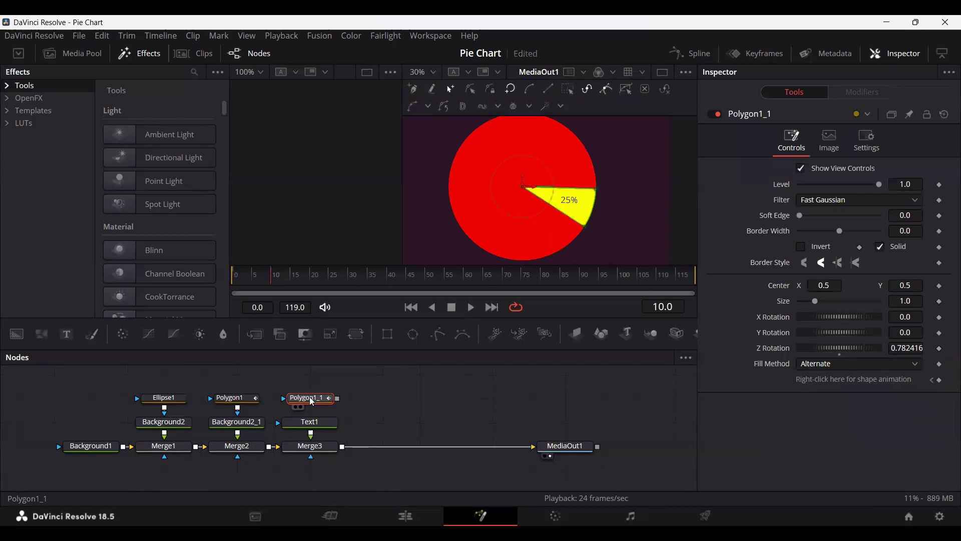
{"action": "left_click_drag", "start_coordinate": [307, 394], "coordinate": [246, 454]}
{"action": "scroll", "coordinate": [243, 436], "scroll_direction": "up", "scroll_amount": 2}
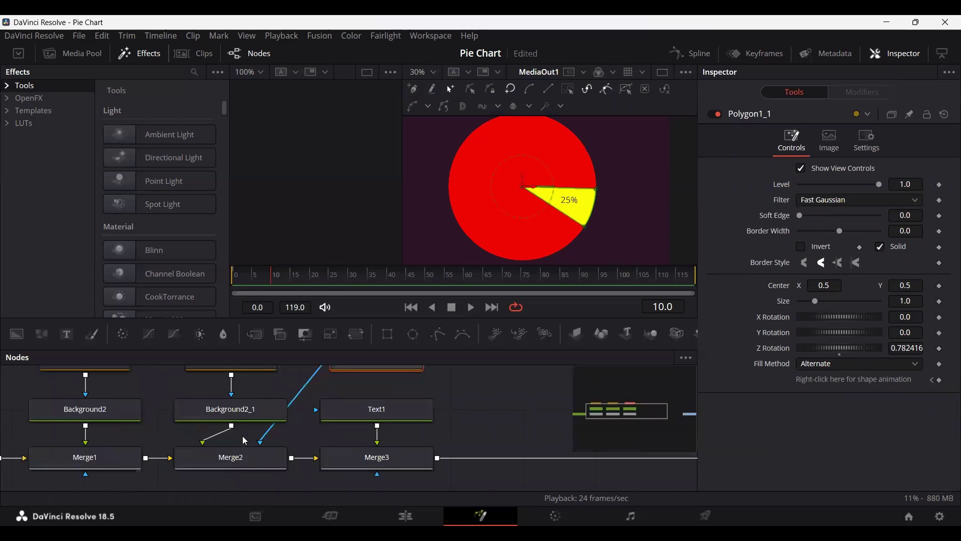
{"action": "scroll", "coordinate": [278, 424], "scroll_direction": "down", "scroll_amount": 1}
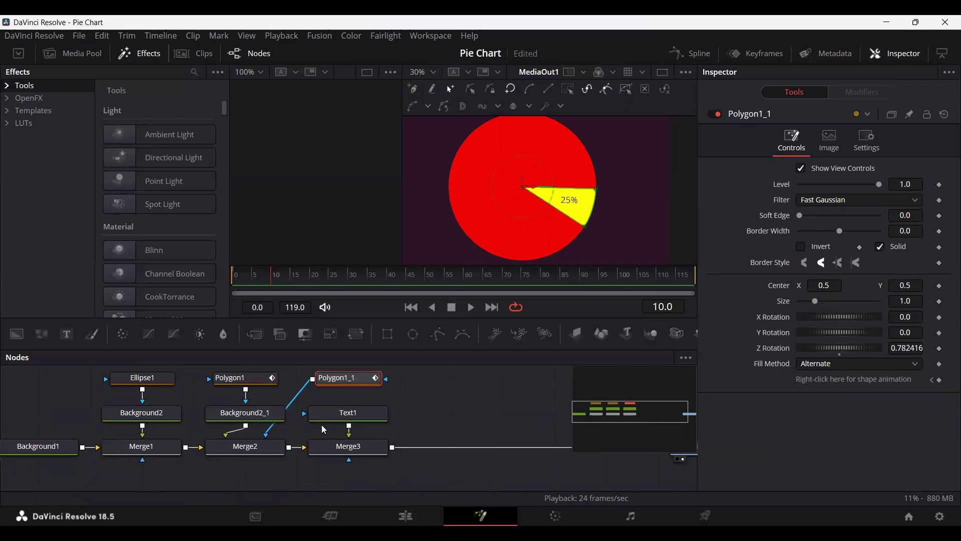
{"action": "mouse_move", "coordinate": [257, 457]}
Remove the shape animation keyframes from both the Polygon1_1 and Polygon1 masks.
{"action": "left_click", "coordinate": [939, 380]}
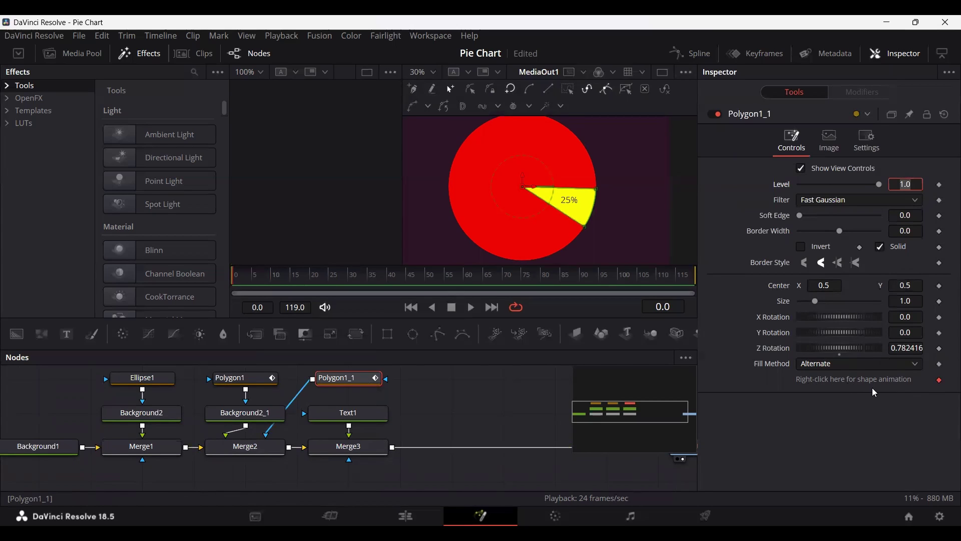
{"action": "key", "text": "ctrl+z"}
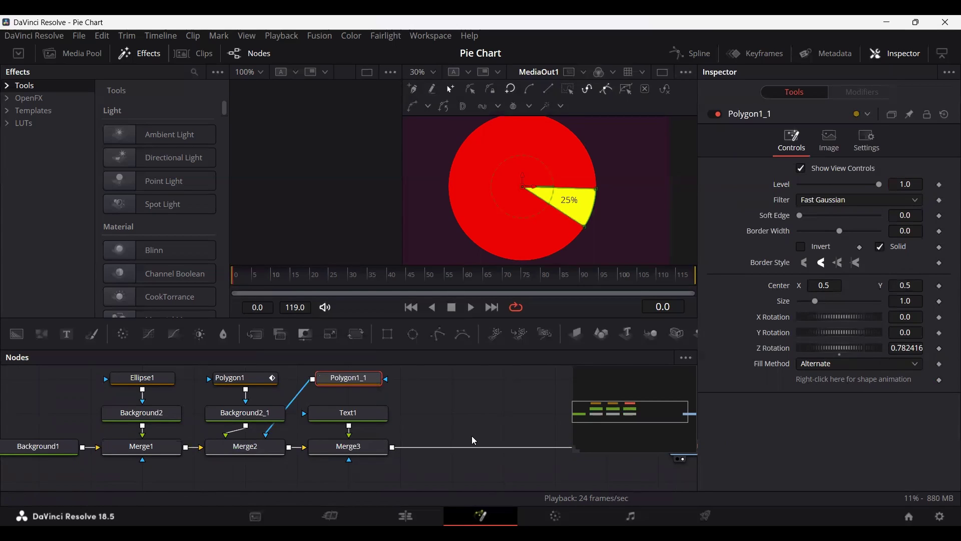
{"action": "left_click", "coordinate": [247, 380]}
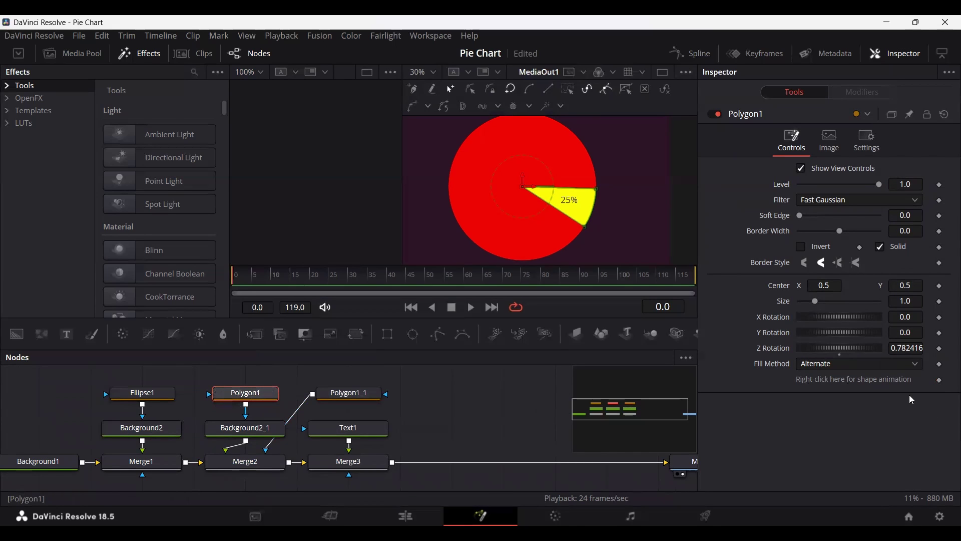
Animate Polygon1_1's Z Rotation with keyframes of about 34.38 at frame 0 and 0.782416 at frame 10.
{"action": "left_click", "coordinate": [357, 399]}
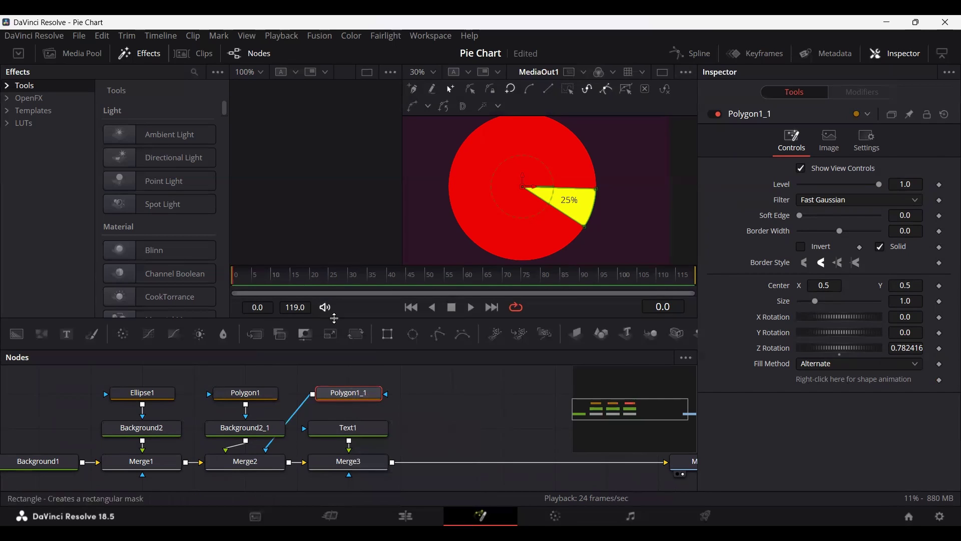
{"action": "left_click", "coordinate": [274, 280]}
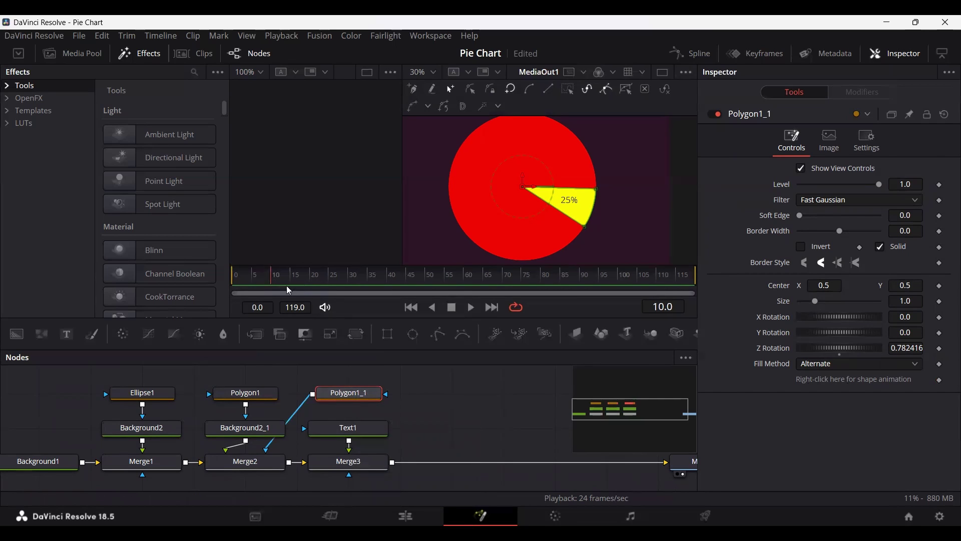
{"action": "left_click", "coordinate": [940, 348]}
{"action": "left_click", "coordinate": [232, 280]}
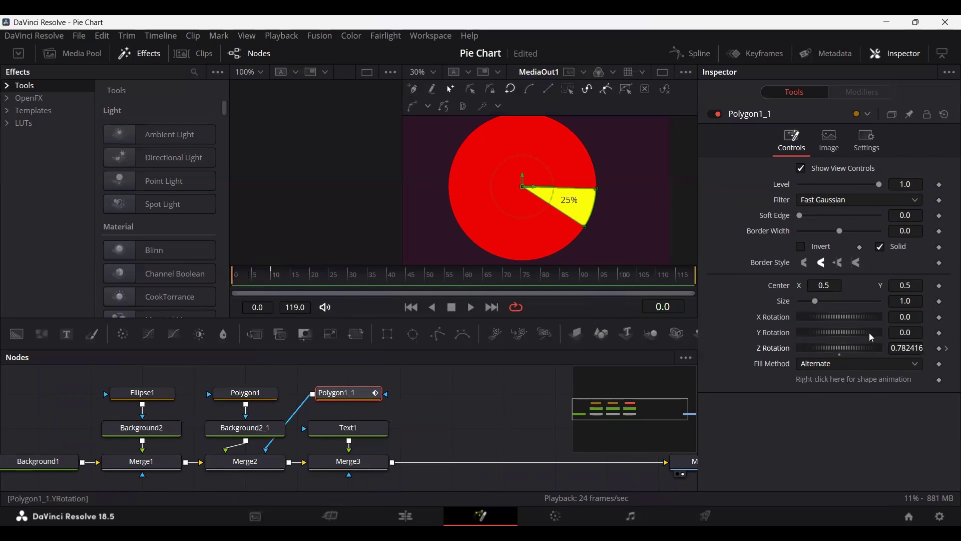
{"action": "left_click_drag", "start_coordinate": [909, 347], "coordinate": [945, 348]}
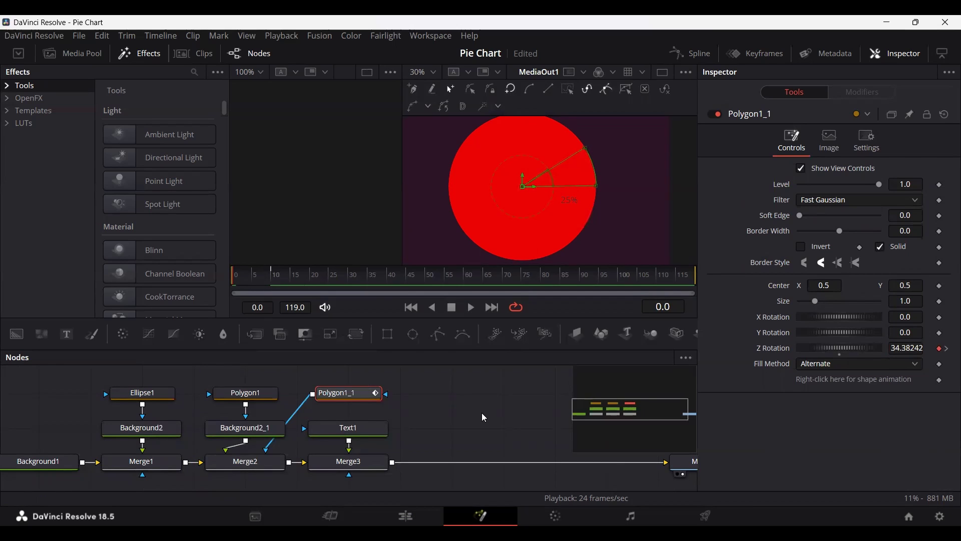
Play back and scrub the opening frames to review the yellow slice's reveal.
{"action": "key", "text": "space"}
{"action": "left_click", "coordinate": [262, 284]}
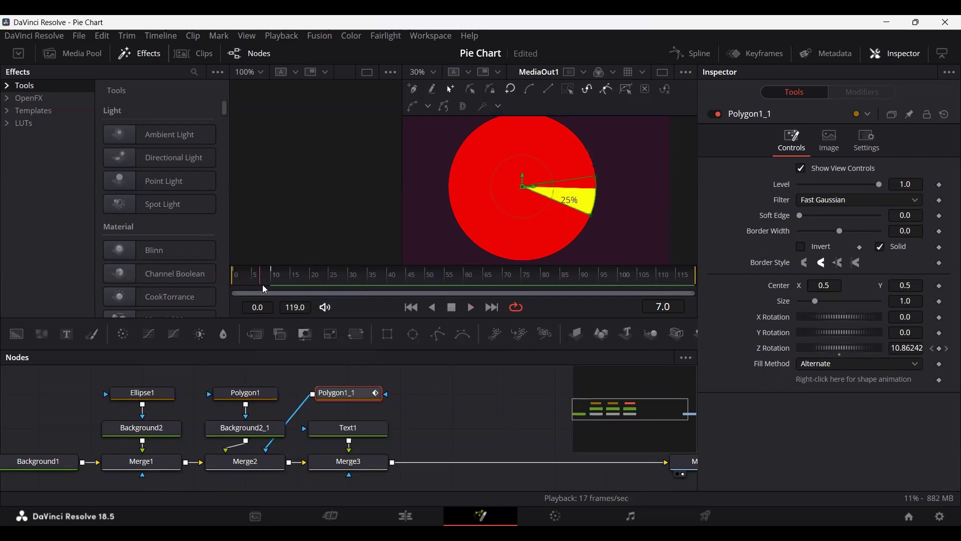
{"action": "left_click", "coordinate": [235, 284]}
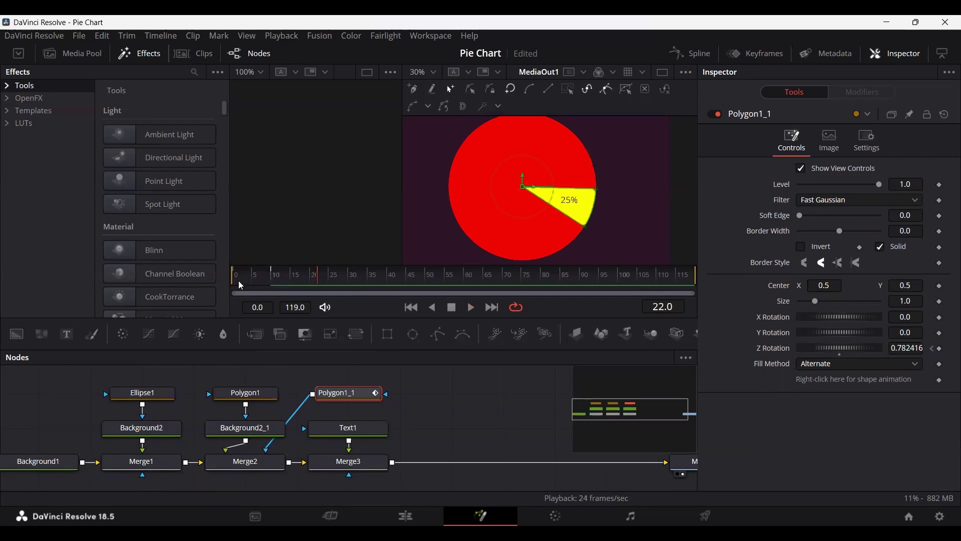
{"action": "left_click", "coordinate": [238, 284]}
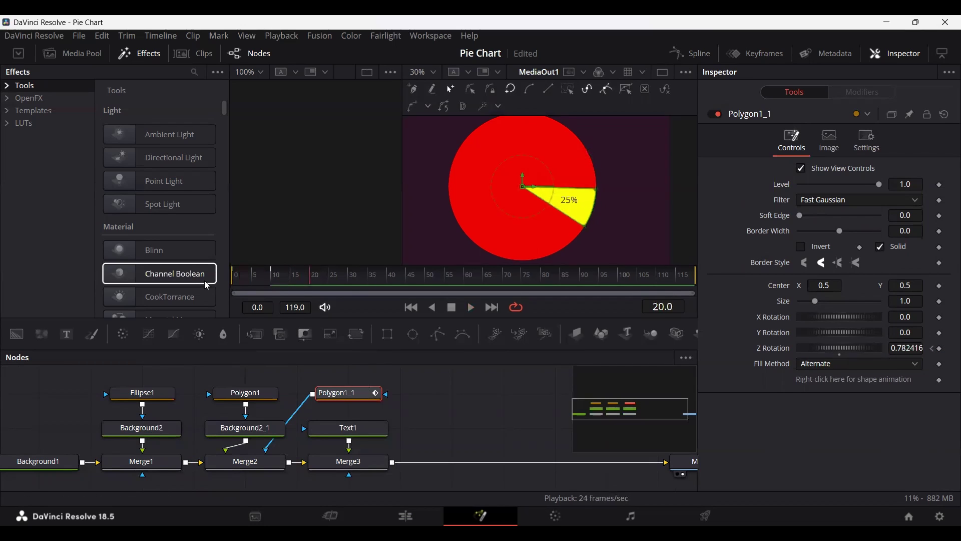
{"action": "left_click", "coordinate": [249, 278]}
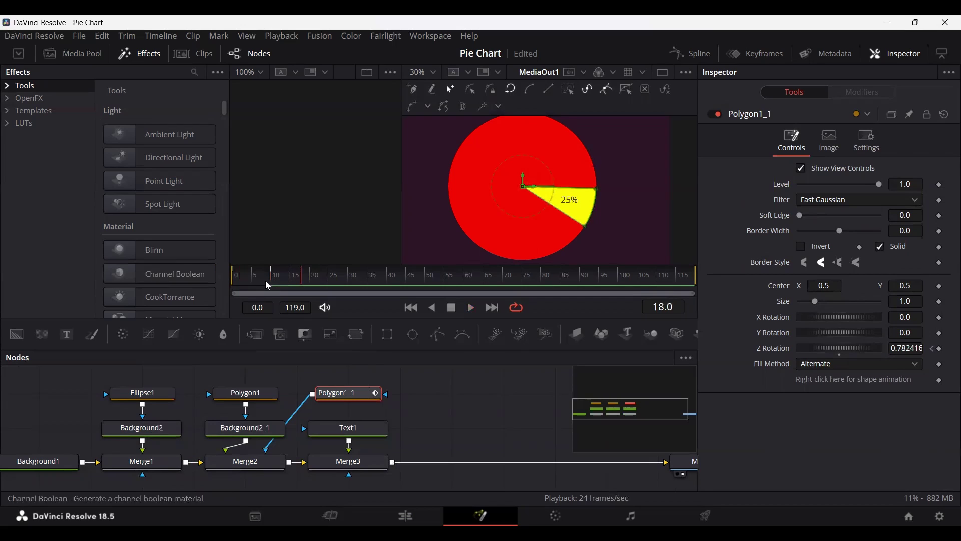
{"action": "key", "text": "ctrl+Left"}
Animate the 25% label's Write On end from 0.0 at frame 10 to 1.0 at frame 15.
{"action": "scroll", "coordinate": [586, 211], "scroll_direction": "up", "scroll_amount": 3}
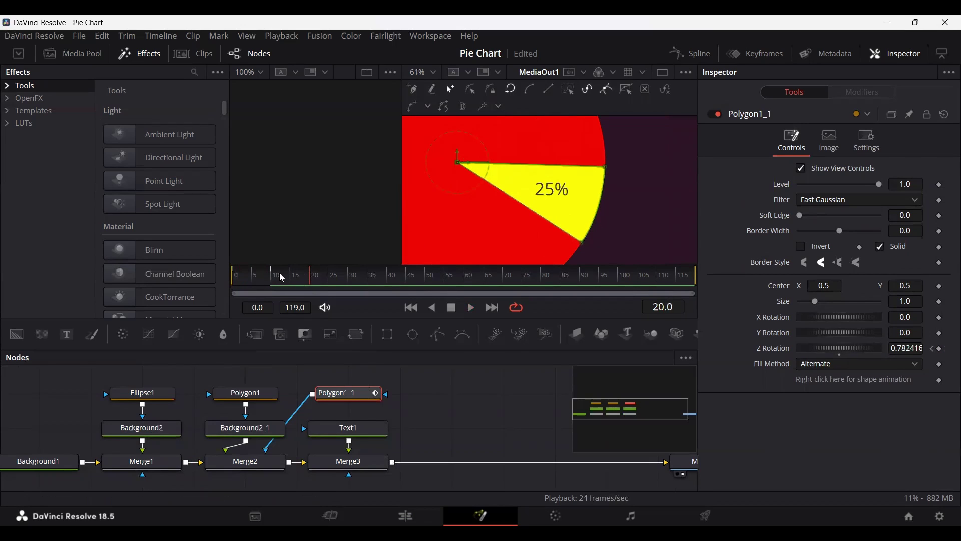
{"action": "left_click_drag", "start_coordinate": [304, 281], "coordinate": [319, 282]}
{"action": "left_click", "coordinate": [365, 428]}
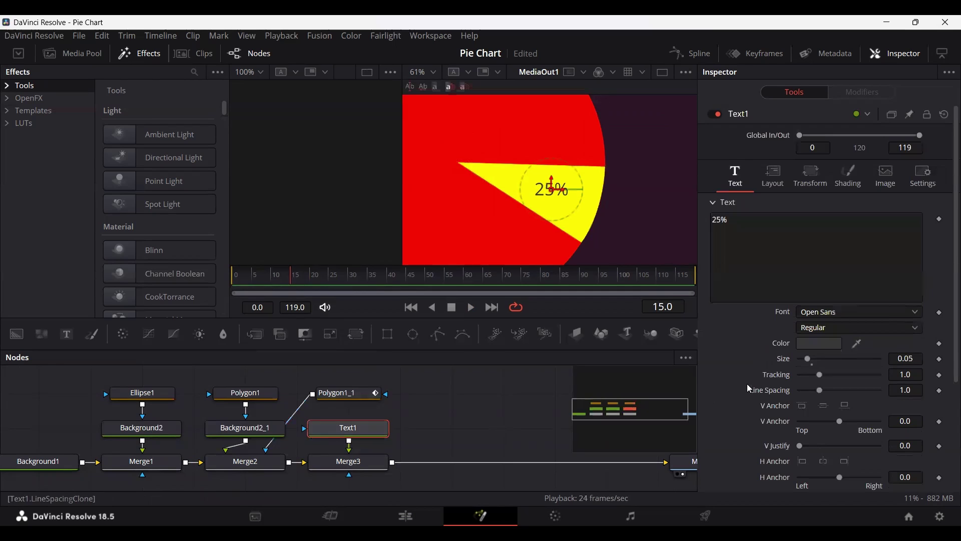
{"action": "scroll", "coordinate": [839, 434], "scroll_direction": "down", "scroll_amount": 3}
{"action": "left_click", "coordinate": [940, 416]}
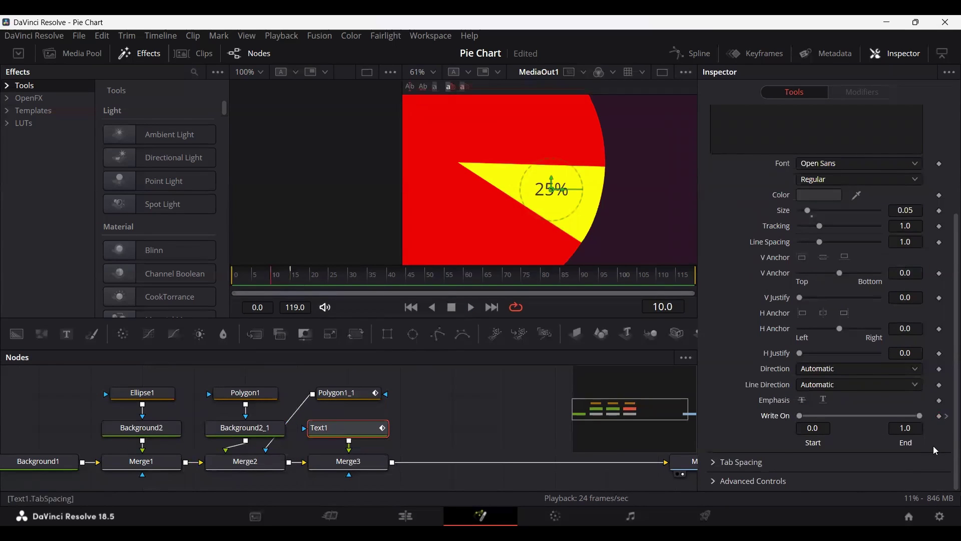
{"action": "left_click_drag", "start_coordinate": [920, 416], "coordinate": [804, 415]}
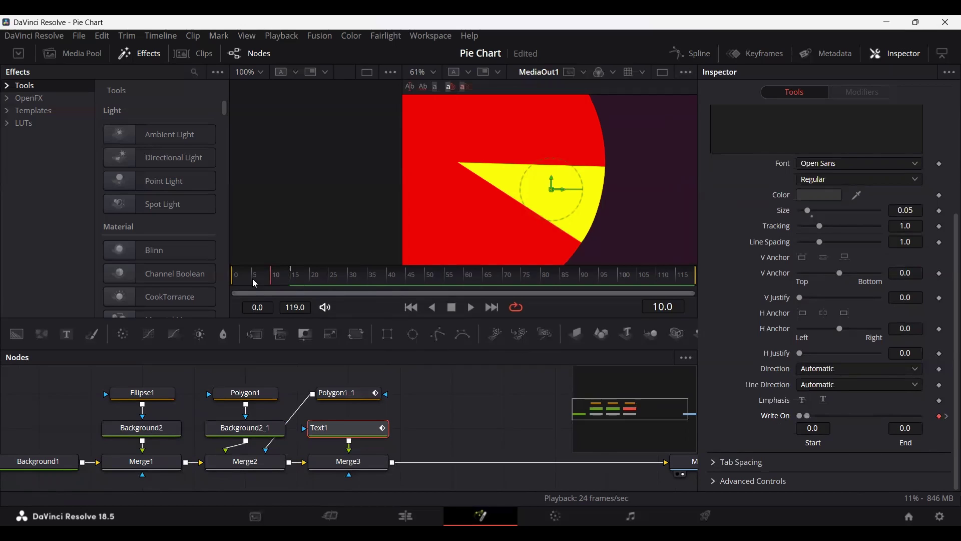
Play the whole chart from frame 0 to review the slice reveal together with the label's write-on.
{"action": "left_click_drag", "start_coordinate": [253, 281], "coordinate": [188, 281]}
{"action": "left_click", "coordinate": [428, 399]}
{"action": "scroll", "coordinate": [527, 173], "scroll_direction": "down", "scroll_amount": 3}
{"action": "key", "text": "space"}
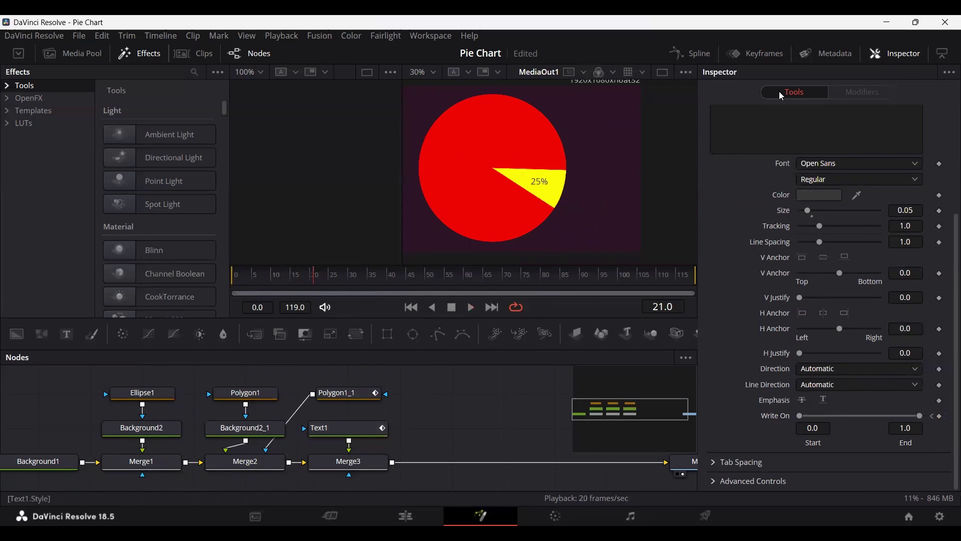
Show Polygon1_1's Z Rotation curve in the Spline editor and smooth it into an ease between both keyframes.
{"action": "left_click", "coordinate": [680, 53]}
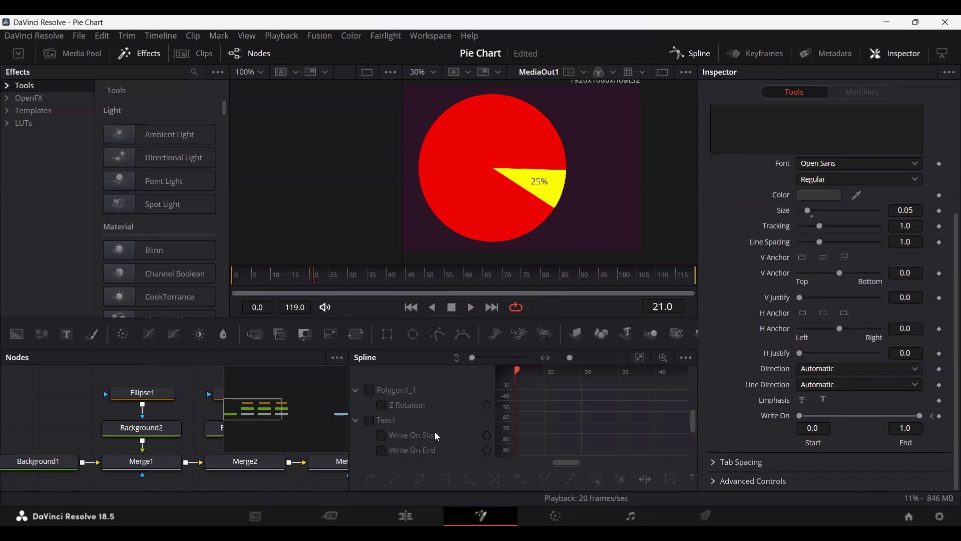
{"action": "left_click", "coordinate": [356, 420]}
{"action": "left_click", "coordinate": [381, 404]}
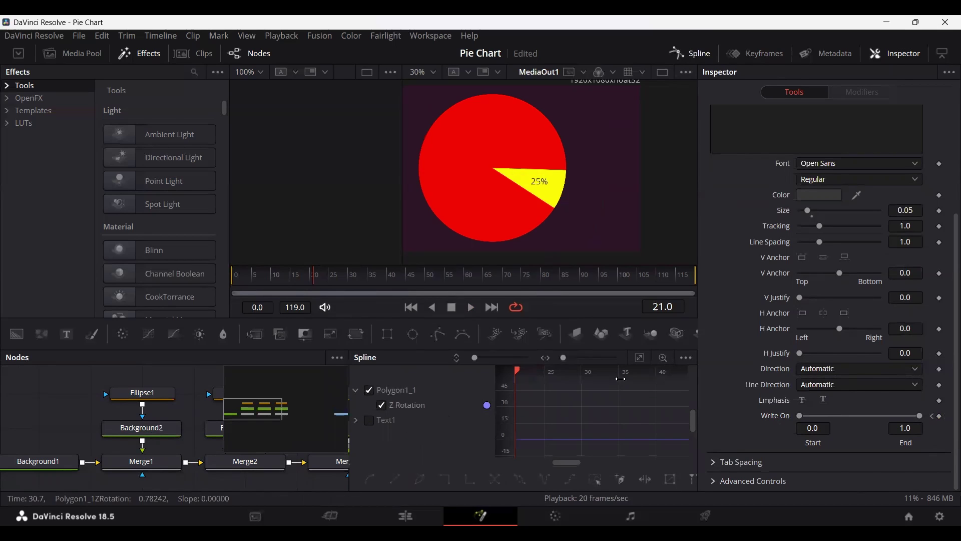
{"action": "left_click", "coordinate": [644, 362]}
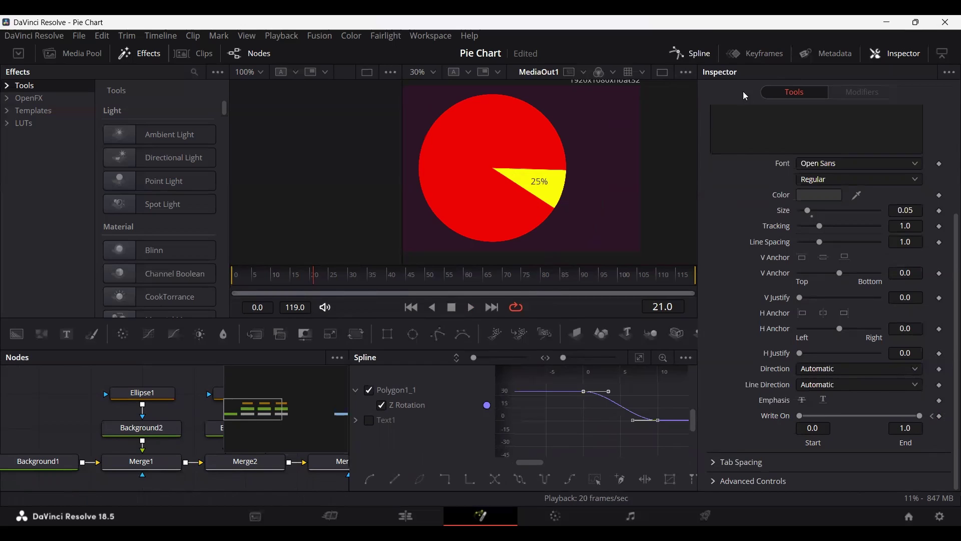
{"action": "left_click", "coordinate": [689, 53]}
Play the animation again from frame 0 to check the eased slice rotation.
{"action": "left_click_drag", "start_coordinate": [266, 280], "coordinate": [130, 285]}
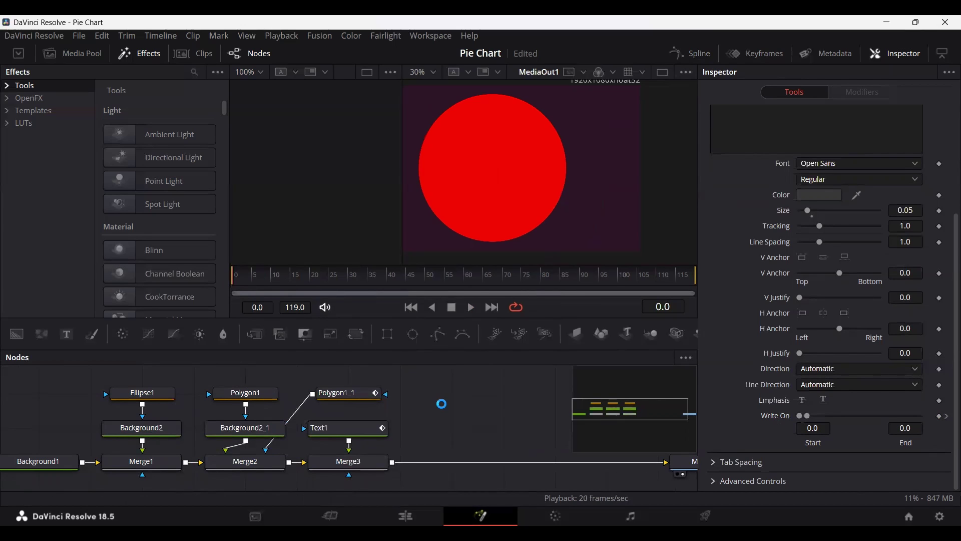
{"action": "key", "text": "space"}
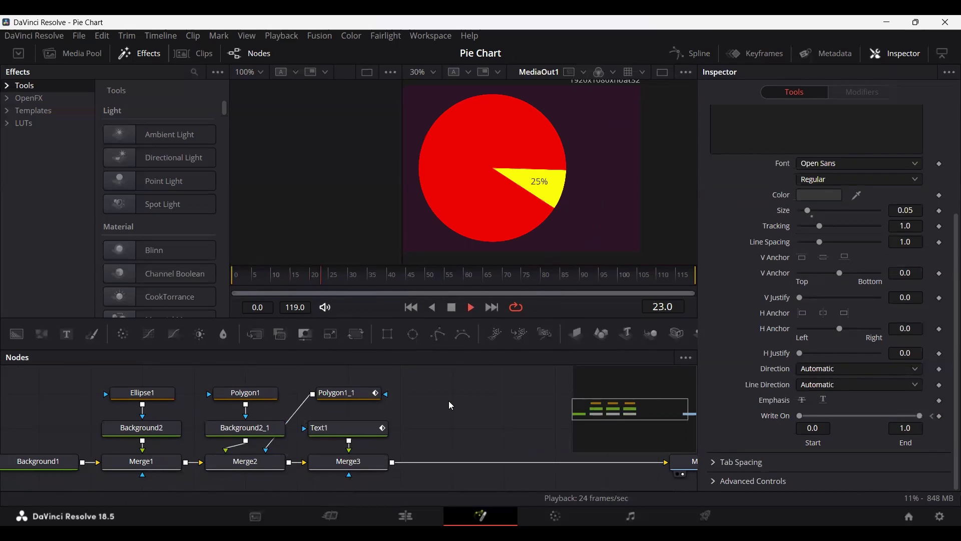
{"action": "key", "text": "space"}
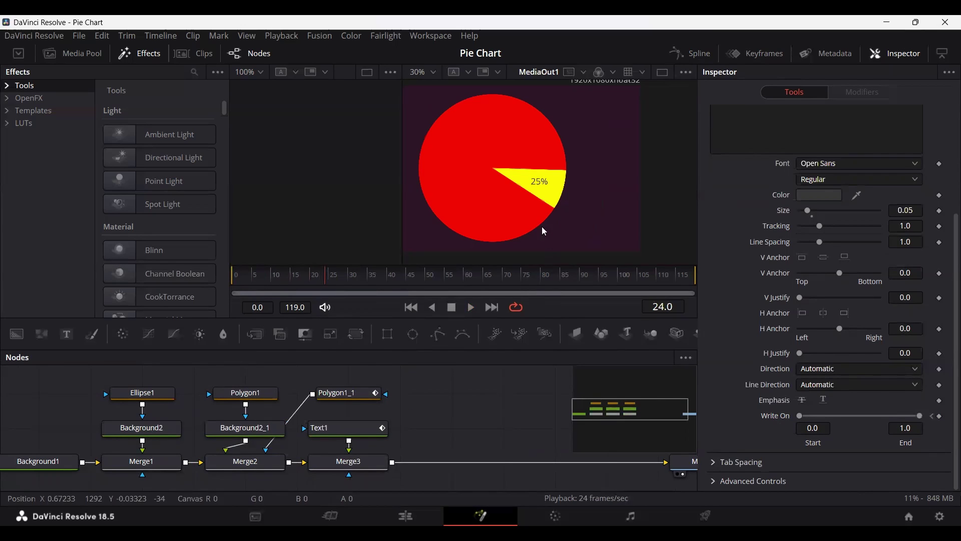
Fine-tune Polygon1_1's mask points near the yellow slice's outer corner and check the slice's edge up close.
{"action": "scroll", "coordinate": [551, 209], "scroll_direction": "up", "scroll_amount": 3}
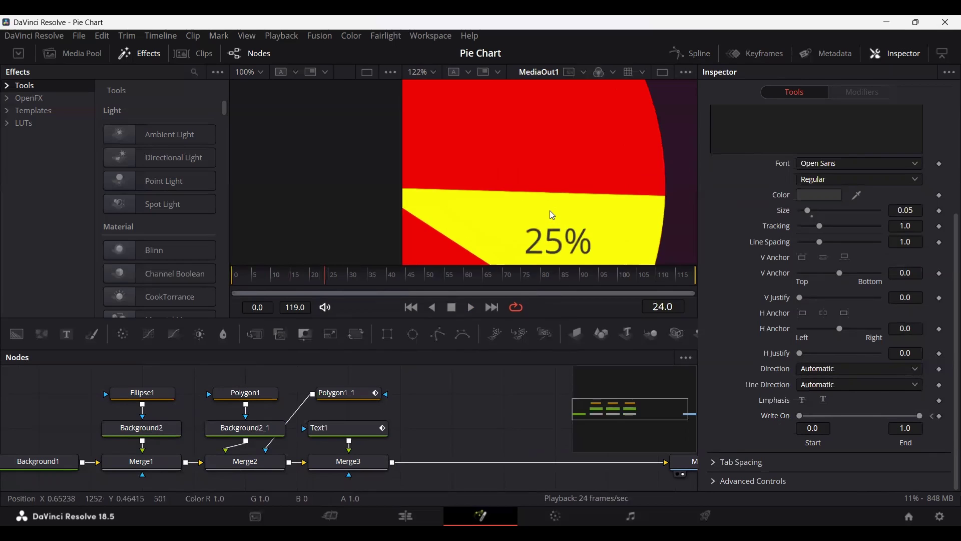
{"action": "scroll", "coordinate": [549, 210], "scroll_direction": "down", "scroll_amount": 1}
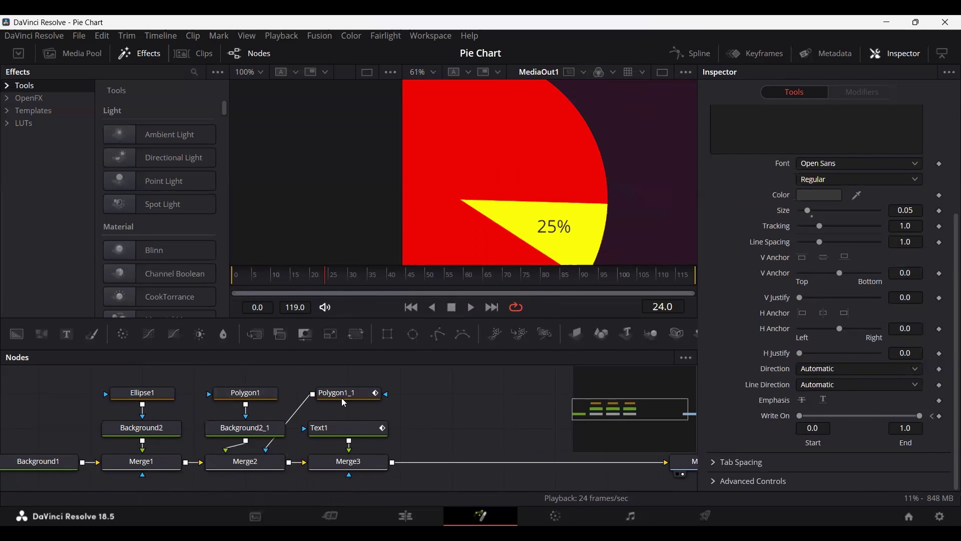
{"action": "left_click", "coordinate": [556, 216]}
{"action": "scroll", "coordinate": [570, 201], "scroll_direction": "up", "scroll_amount": 1}
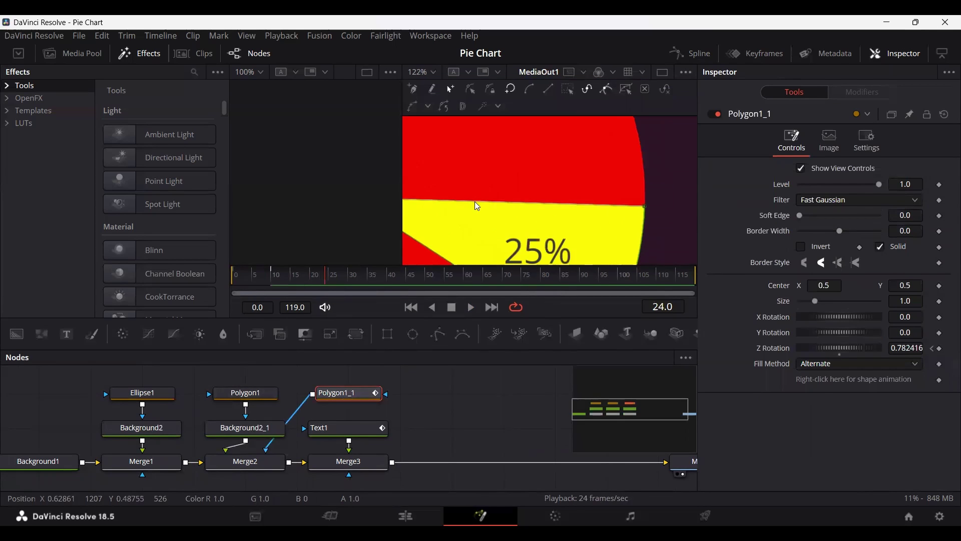
{"action": "left_click", "coordinate": [645, 206]}
{"action": "left_click_drag", "start_coordinate": [546, 204], "coordinate": [537, 202]}
{"action": "left_click", "coordinate": [685, 218]}
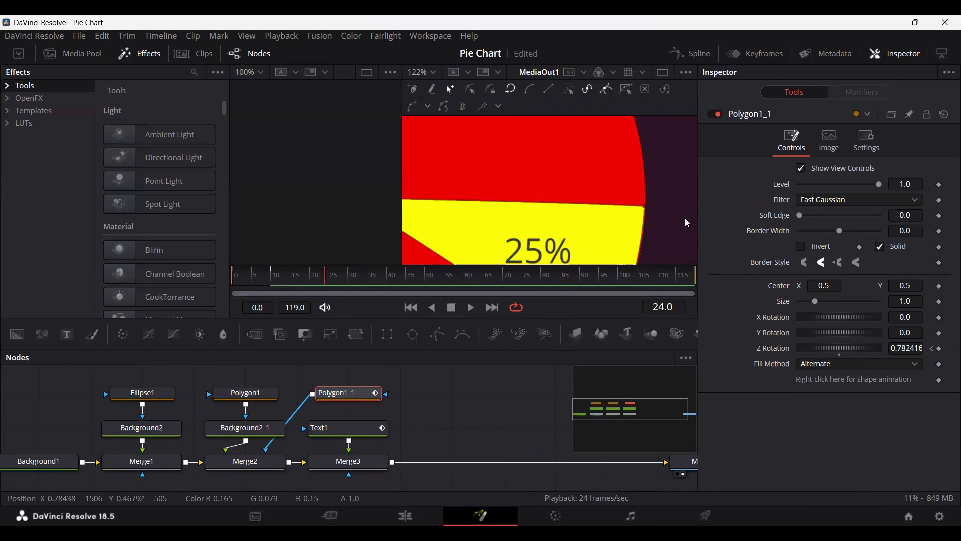
{"action": "left_click", "coordinate": [487, 398]}
{"action": "scroll", "coordinate": [530, 219], "scroll_direction": "down", "scroll_amount": 4}
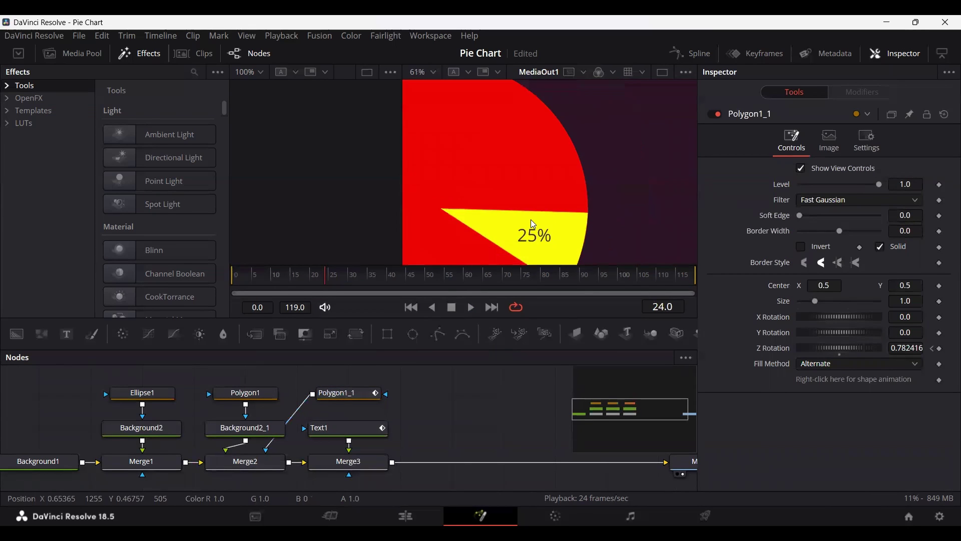
{"action": "scroll", "coordinate": [602, 213], "scroll_direction": "down", "scroll_amount": 2}
{"action": "scroll", "coordinate": [566, 198], "scroll_direction": "up", "scroll_amount": 4}
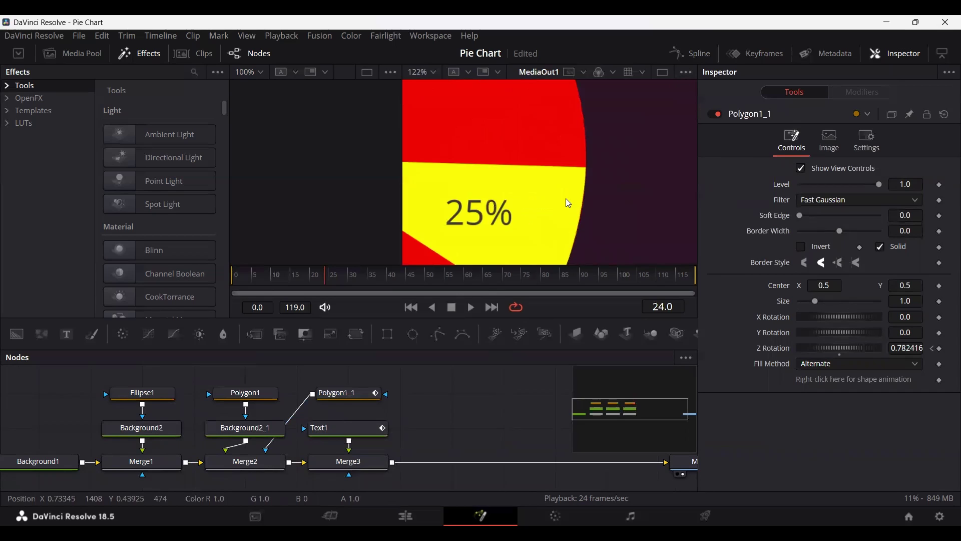
{"action": "scroll", "coordinate": [553, 220], "scroll_direction": "down", "scroll_amount": 2}
{"action": "scroll", "coordinate": [558, 181], "scroll_direction": "down", "scroll_amount": 3}
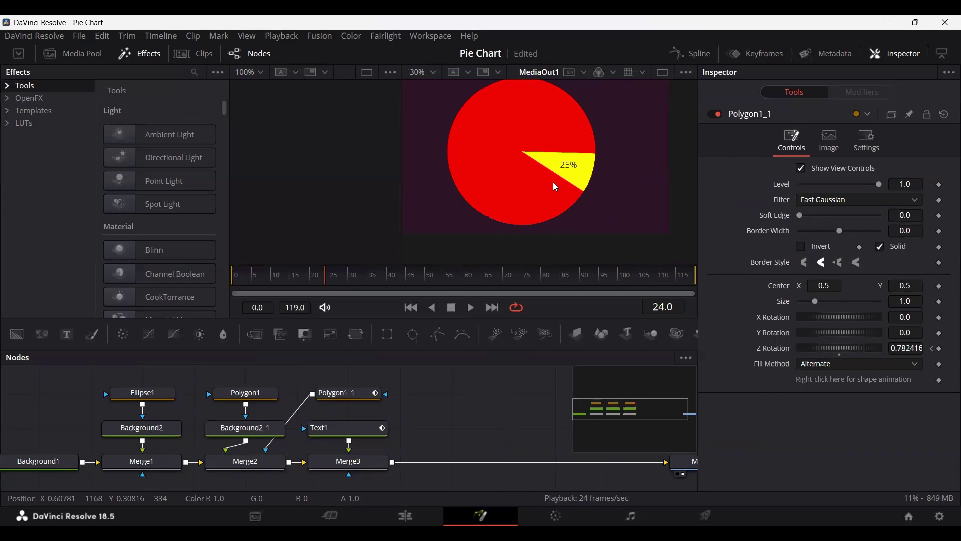
Duplicate the Background2_1 node together with its Polygon1 mask and place the copies after the Merge3 column.
{"action": "left_click_drag", "start_coordinate": [199, 388], "coordinate": [240, 443]}
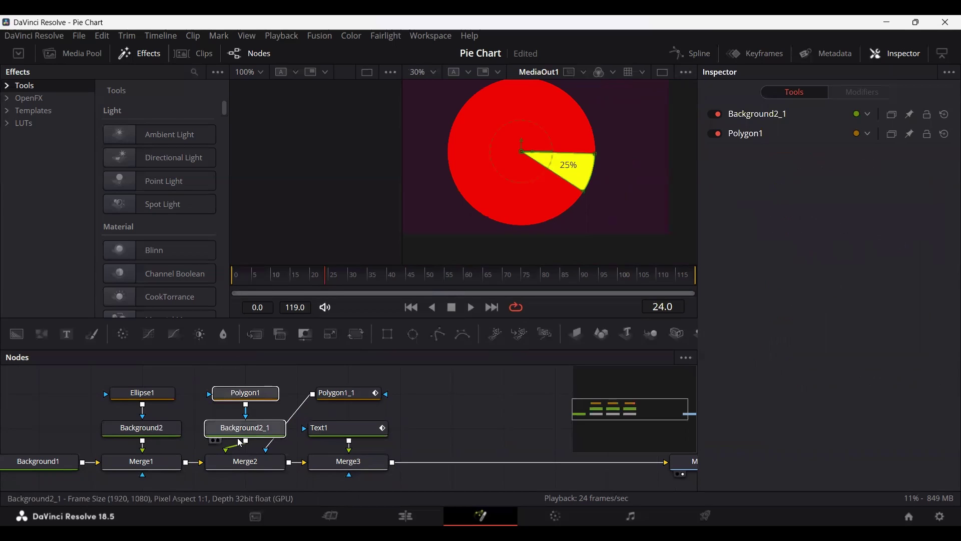
{"action": "left_click", "coordinate": [455, 425]}
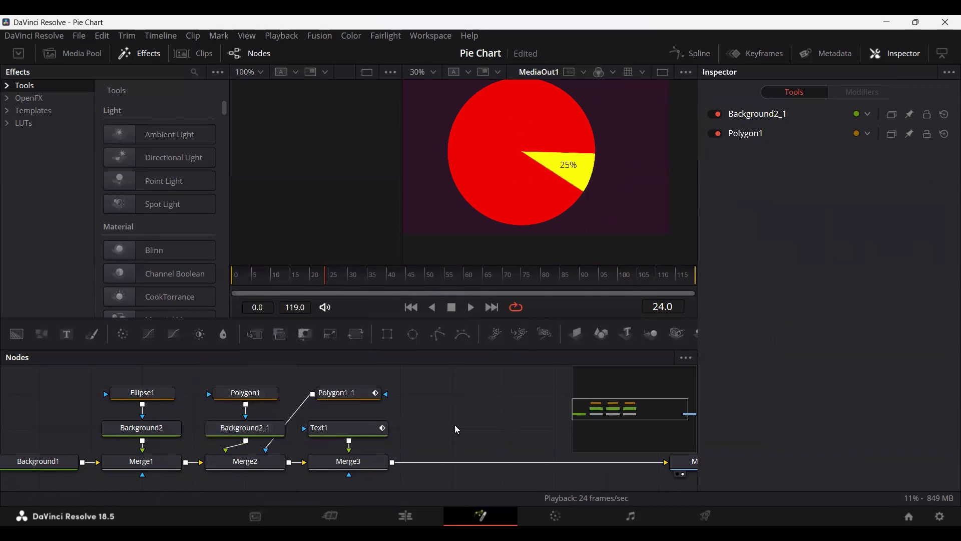
{"action": "key", "text": "ctrl+v"}
{"action": "left_click_drag", "start_coordinate": [400, 459], "coordinate": [474, 440]}
Recolour the copied background to cyan with Red 0.0, Green 1.0 and Blue 1.0, and merge it over Merge3's output.
{"action": "left_click", "coordinate": [461, 425]}
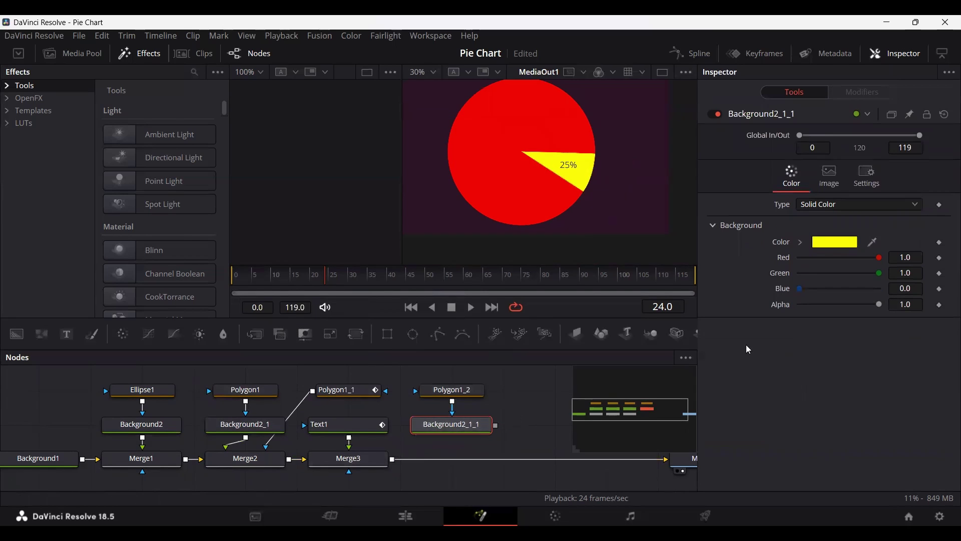
{"action": "left_click_drag", "start_coordinate": [800, 289], "coordinate": [766, 268]}
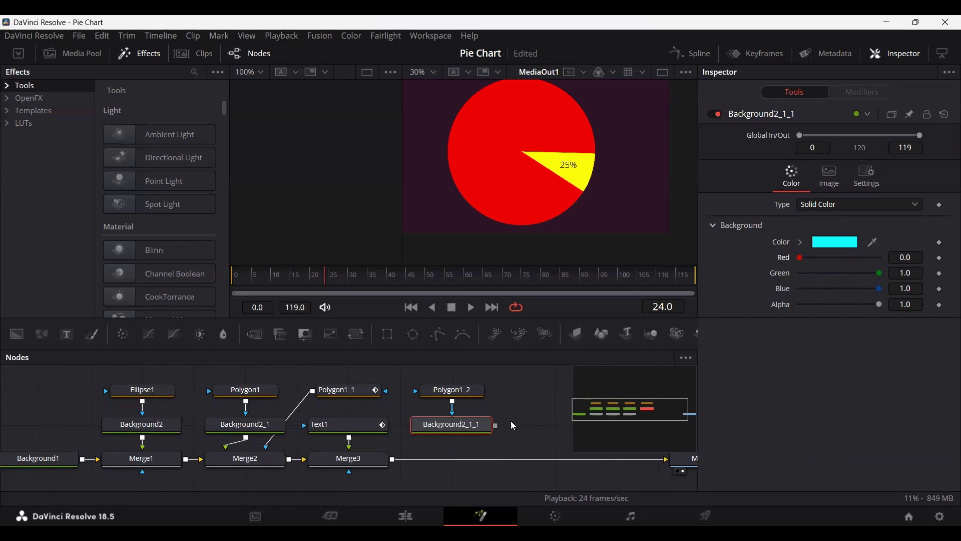
{"action": "left_click_drag", "start_coordinate": [496, 426], "coordinate": [393, 460]}
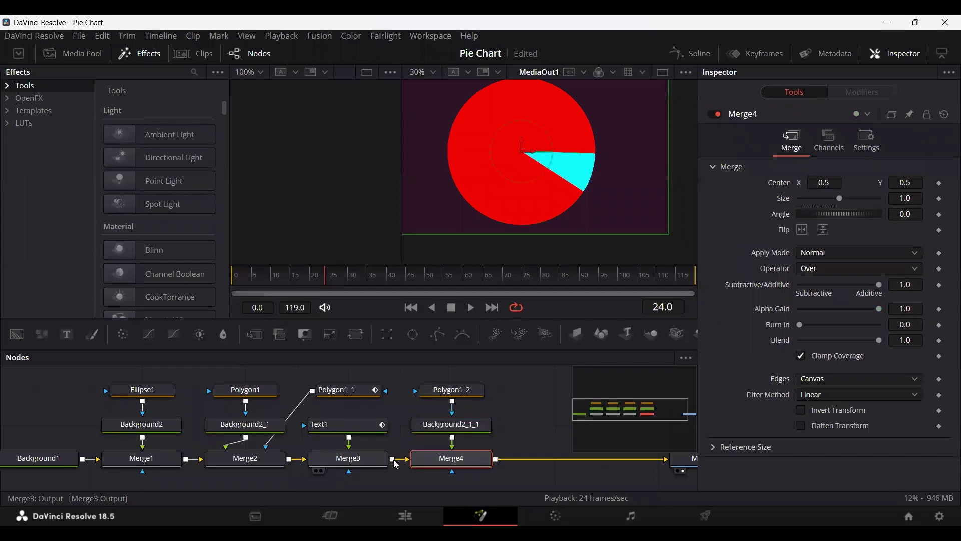
Rotate the cyan slice's Polygon1_2 mask to a Z Rotation of -38.3, below the yellow slice.
{"action": "left_click", "coordinate": [470, 399]}
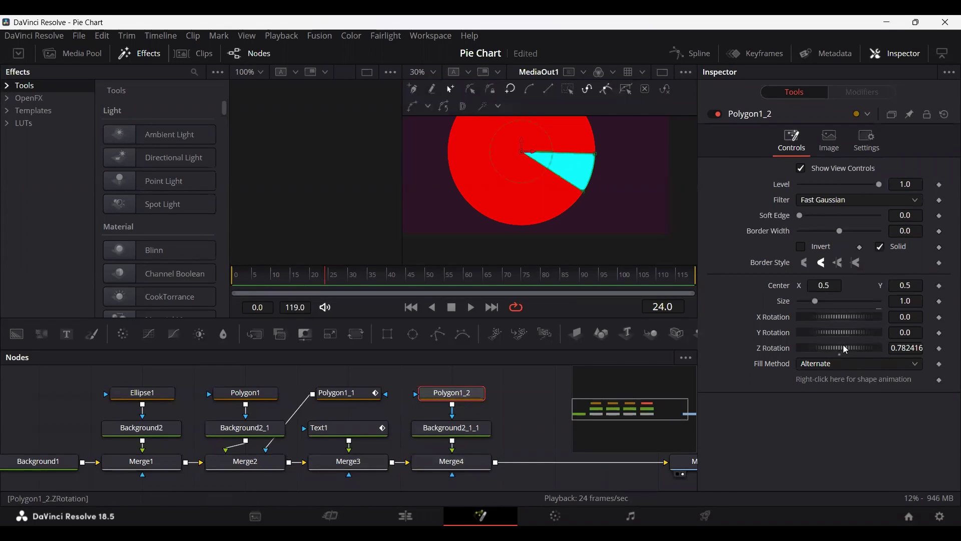
{"action": "mouse_move", "coordinate": [843, 344]}
{"action": "left_mouse_down"}
{"action": "mouse_move", "coordinate": [814, 349]}
{"action": "mouse_move", "coordinate": [834, 352]}
{"action": "left_mouse_up"}
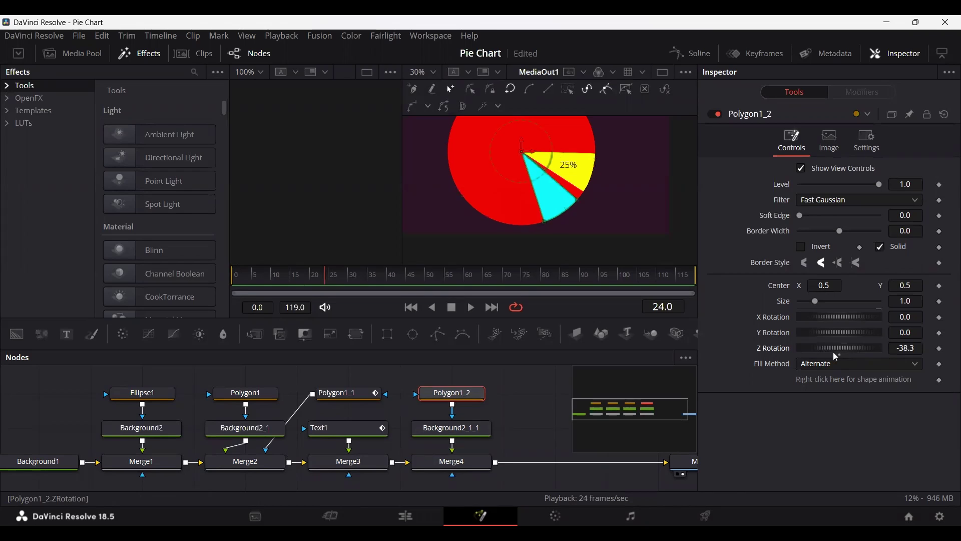
{"action": "scroll", "coordinate": [576, 185], "scroll_direction": "up", "scroll_amount": 4}
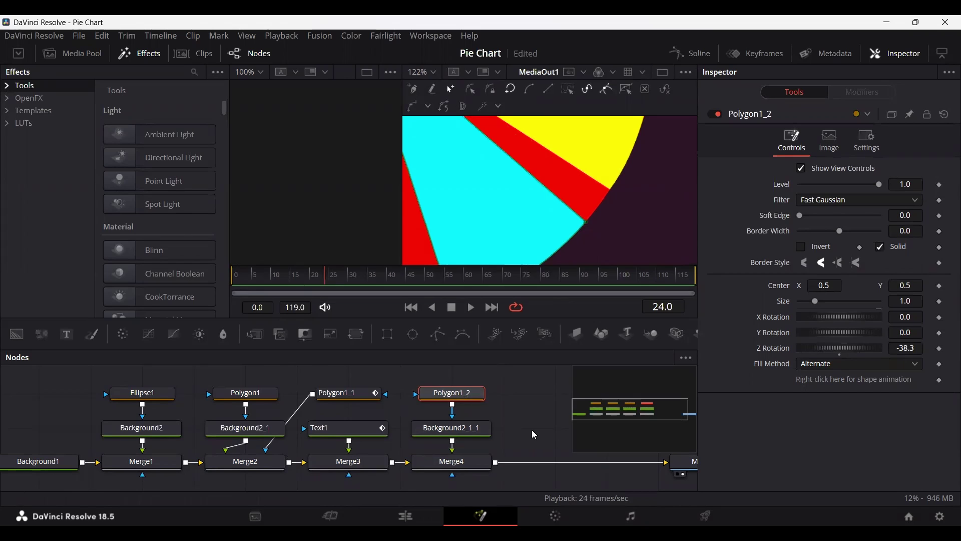
{"action": "key", "text": "ctrl+v"}
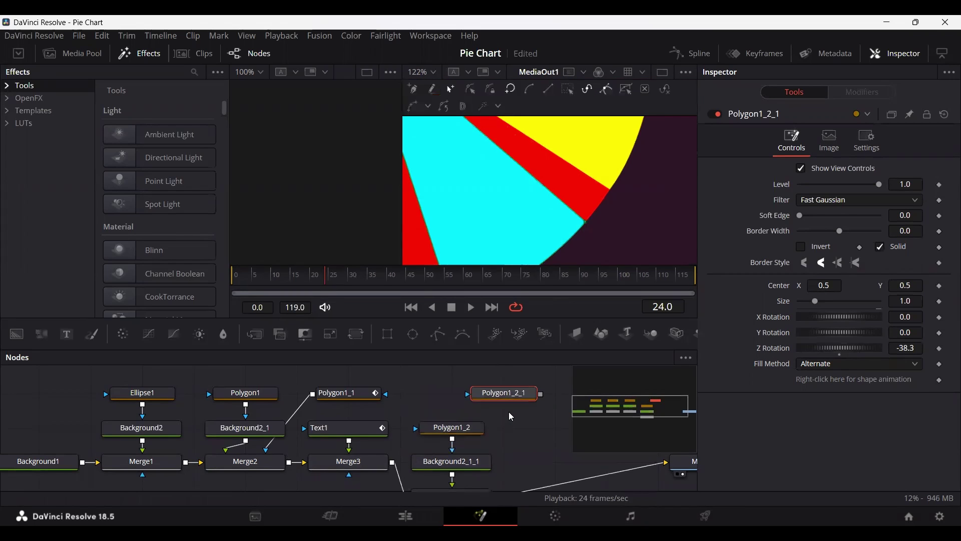
{"action": "scroll", "coordinate": [508, 411], "scroll_direction": "down", "scroll_amount": 3}
{"action": "left_click_drag", "start_coordinate": [509, 403], "coordinate": [533, 404]}
{"action": "left_click_drag", "start_coordinate": [477, 474], "coordinate": [493, 434]}
{"action": "scroll", "coordinate": [528, 416], "scroll_direction": "up", "scroll_amount": 5}
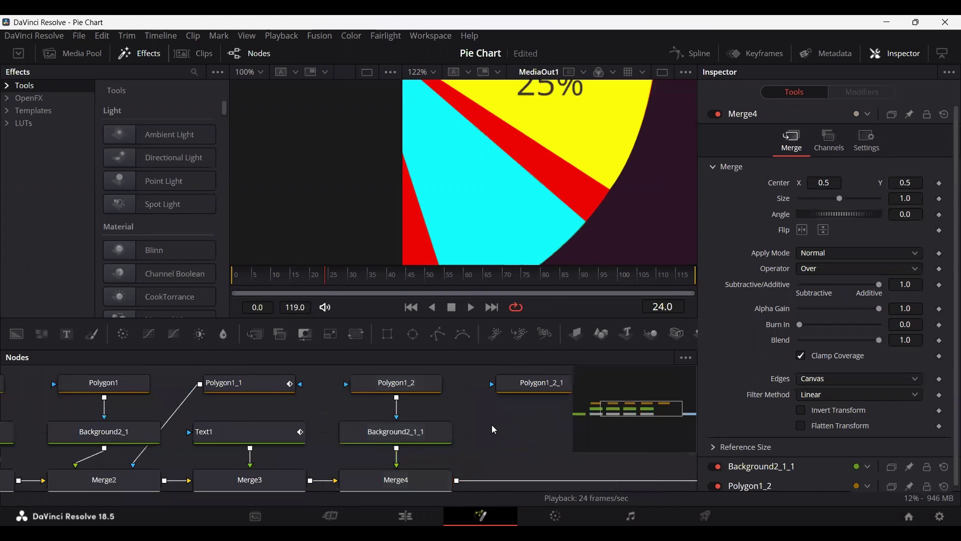
{"action": "scroll", "coordinate": [493, 425], "scroll_direction": "down", "scroll_amount": 3}
{"action": "left_click", "coordinate": [527, 395]}
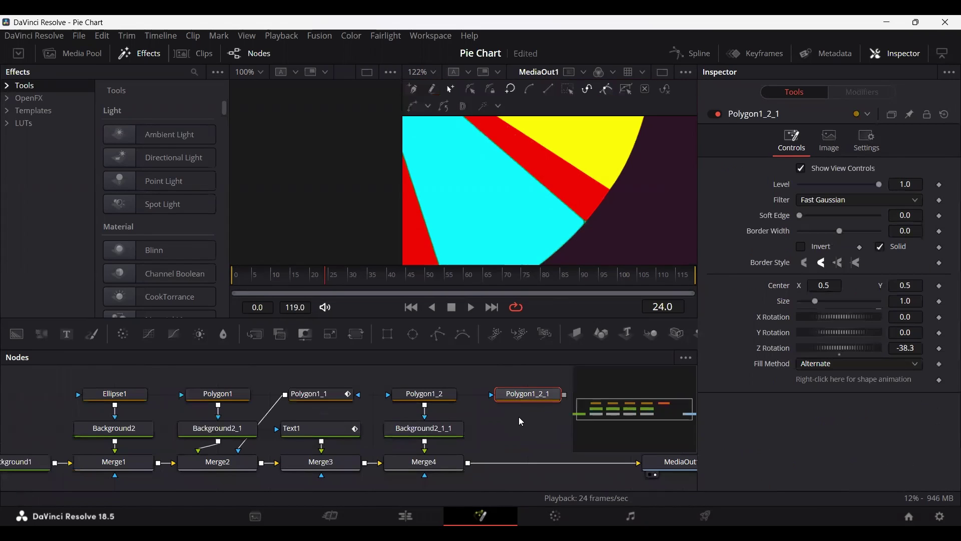
{"action": "key", "text": "Delete"}
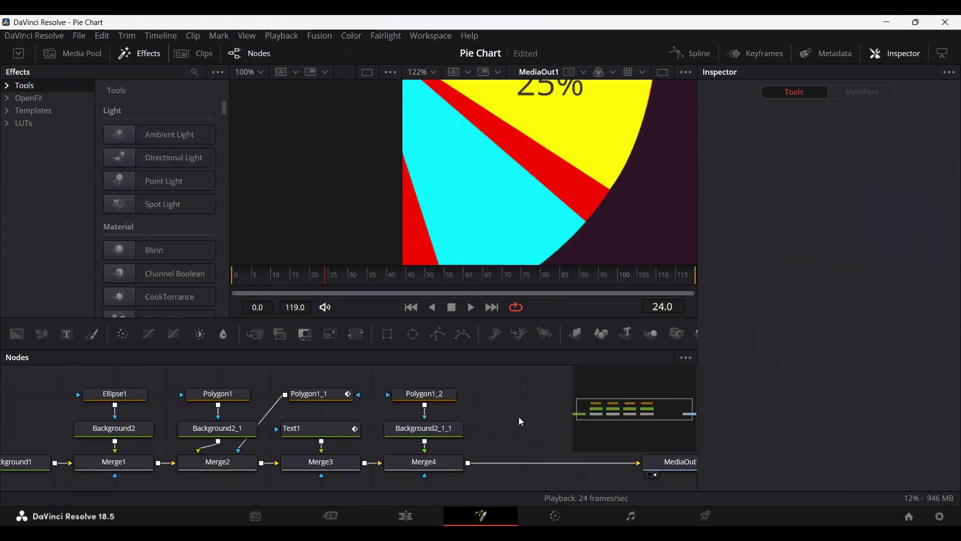
Move Polygon1_2's upper outer point onto the yellow slice's lower outer corner to close the red gap between the slices.
{"action": "left_click", "coordinate": [425, 396]}
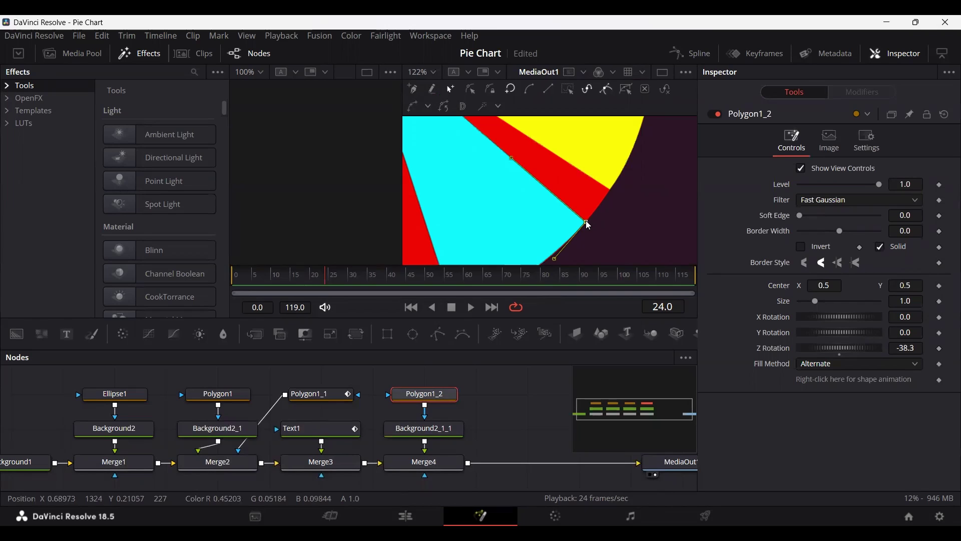
{"action": "left_click_drag", "start_coordinate": [588, 225], "coordinate": [605, 177]}
{"action": "scroll", "coordinate": [612, 194], "scroll_direction": "up", "scroll_amount": 3}
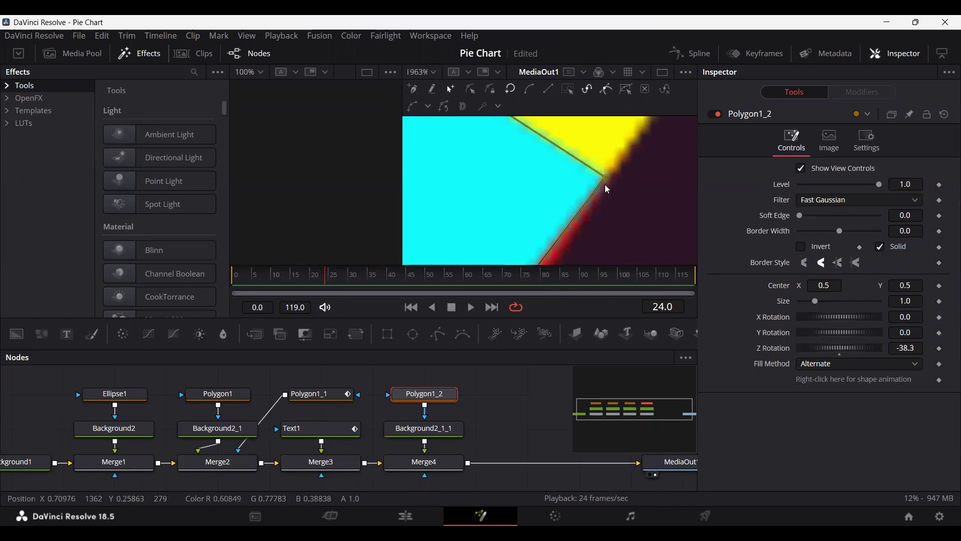
{"action": "left_click", "coordinate": [527, 379]}
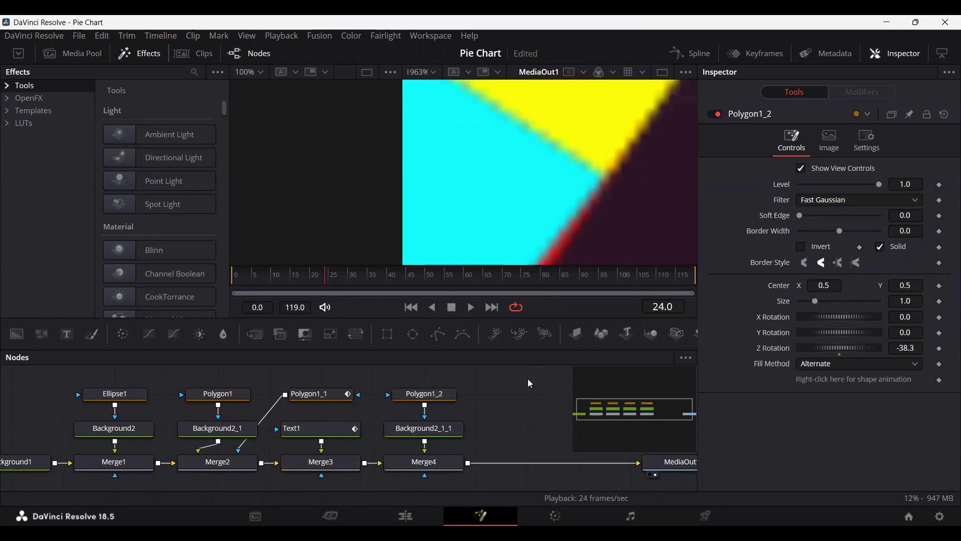
{"action": "scroll", "coordinate": [595, 240], "scroll_direction": "down", "scroll_amount": 5}
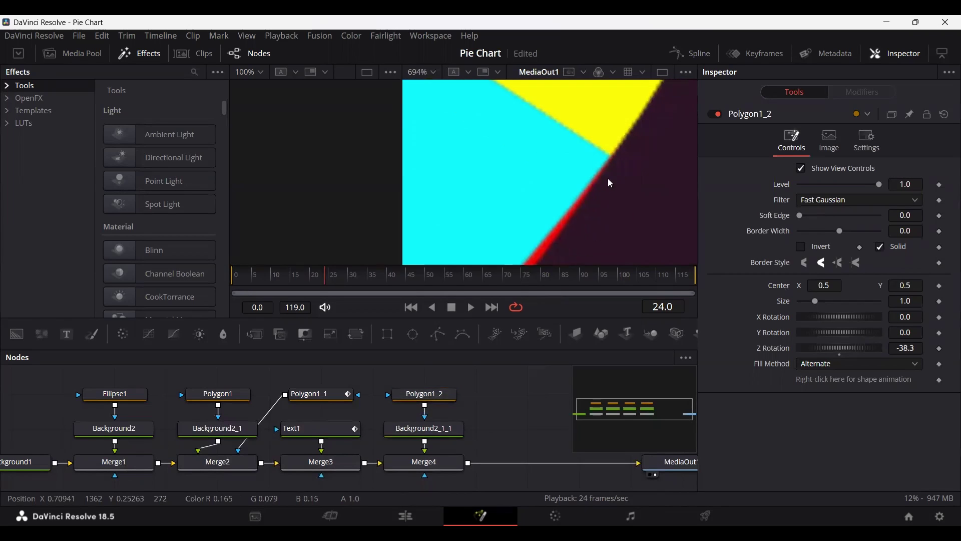
Adjust the curve handles on Polygon1_2's two outer points so the cyan slice's arc follows the red circle's edge.
{"action": "left_click", "coordinate": [435, 403]}
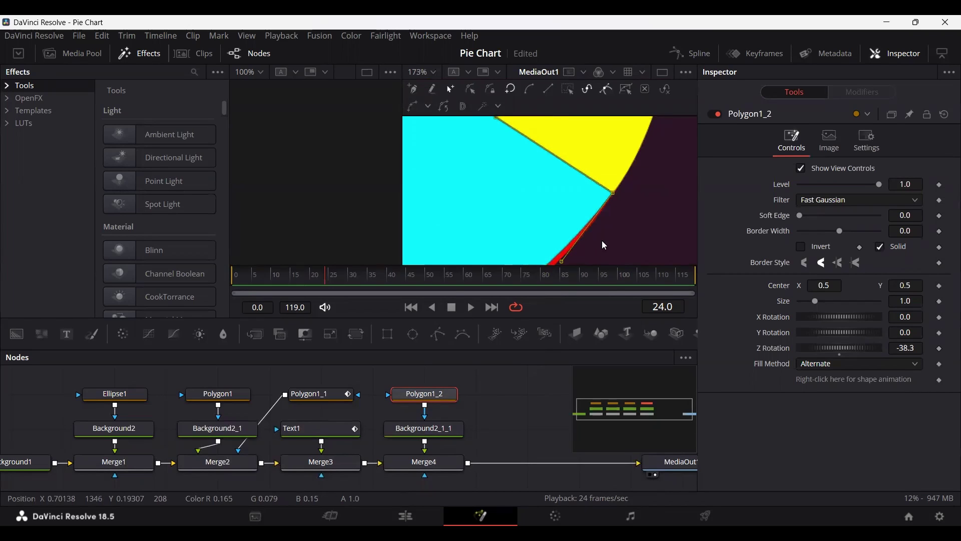
{"action": "left_click_drag", "start_coordinate": [600, 249], "coordinate": [590, 215]}
{"action": "scroll", "coordinate": [591, 234], "scroll_direction": "down", "scroll_amount": 1}
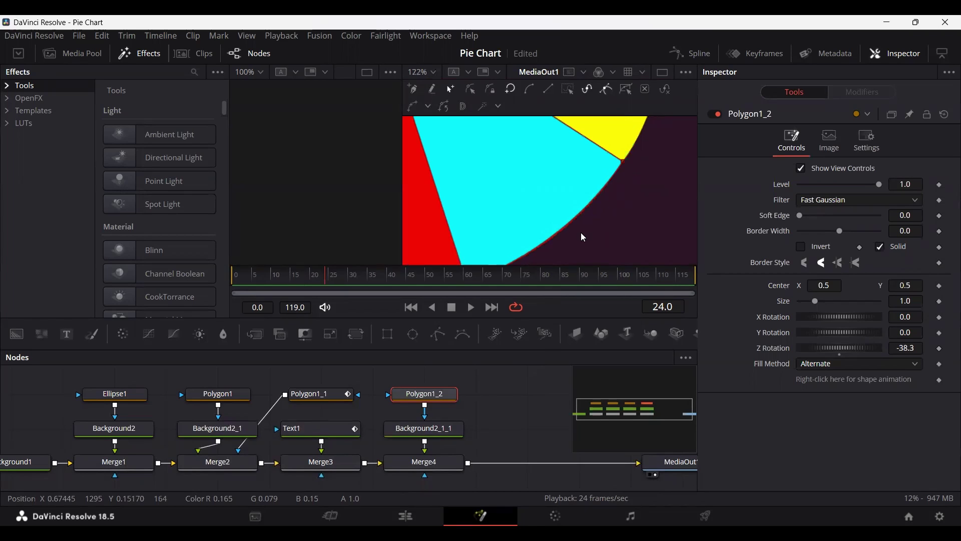
{"action": "scroll", "coordinate": [581, 233], "scroll_direction": "up", "scroll_amount": 3}
{"action": "left_click_drag", "start_coordinate": [576, 245], "coordinate": [621, 181]}
{"action": "left_click_drag", "start_coordinate": [474, 260], "coordinate": [422, 233]}
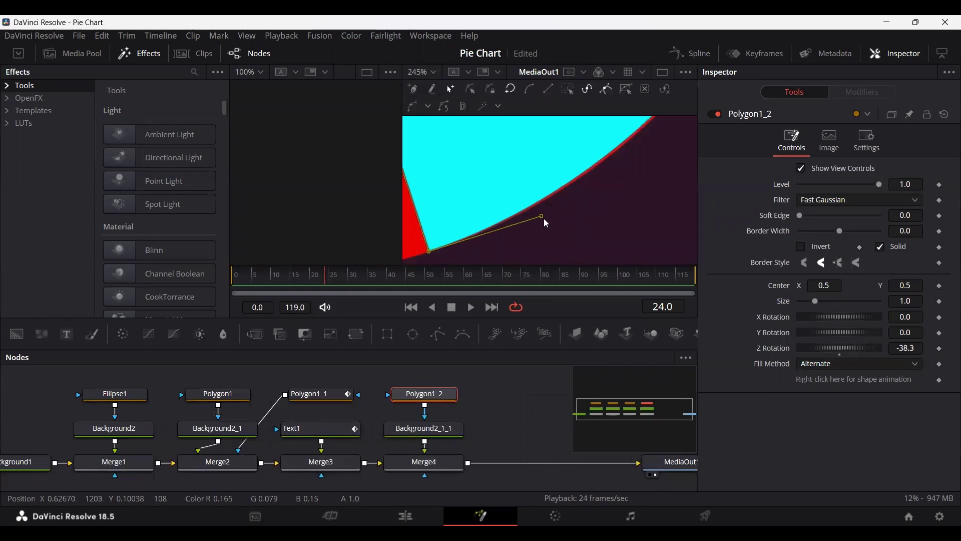
{"action": "left_click_drag", "start_coordinate": [542, 216], "coordinate": [556, 210]}
{"action": "left_click", "coordinate": [664, 163]}
{"action": "left_click_drag", "start_coordinate": [665, 168], "coordinate": [529, 294]}
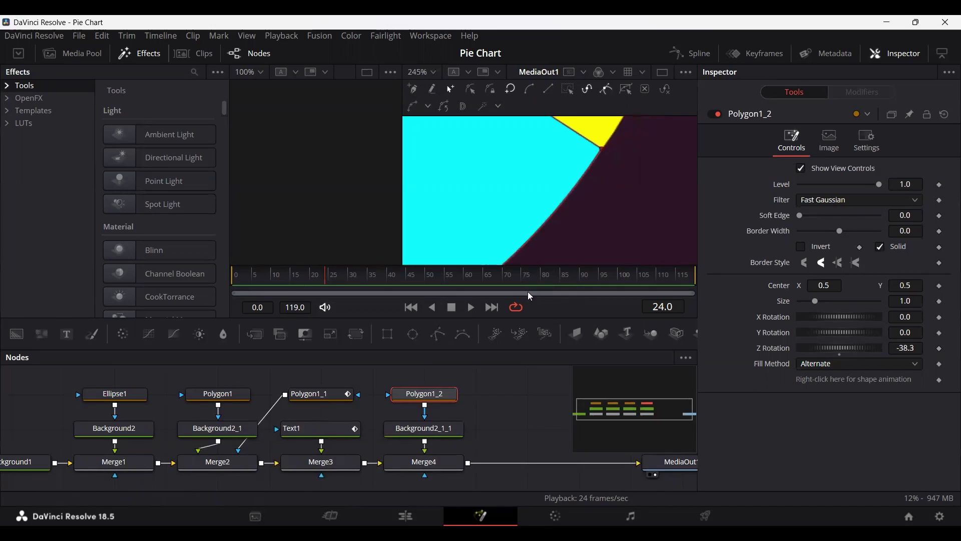
{"action": "left_click", "coordinate": [496, 401]}
{"action": "scroll", "coordinate": [570, 240], "scroll_direction": "down", "scroll_amount": 8}
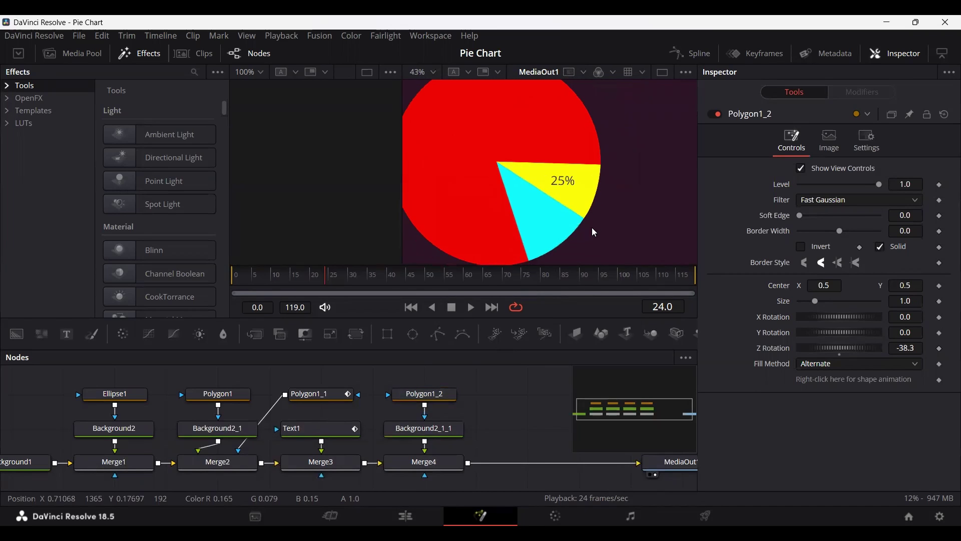
Scrub through the yellow slice's reveal to check it against the cyan slice, and leave the playhead at frame 23.
{"action": "scroll", "coordinate": [565, 180], "scroll_direction": "up", "scroll_amount": 4}
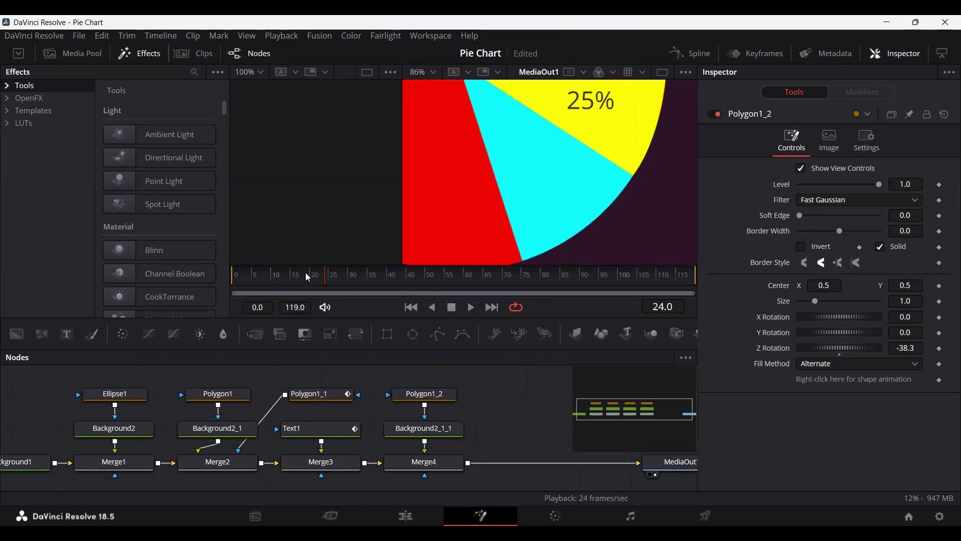
{"action": "mouse_move", "coordinate": [265, 292]}
{"action": "left_mouse_down"}
{"action": "mouse_move", "coordinate": [237, 295]}
{"action": "mouse_move", "coordinate": [274, 291]}
{"action": "left_mouse_up"}
{"action": "scroll", "coordinate": [436, 179], "scroll_direction": "down", "scroll_amount": 4}
{"action": "left_click_drag", "start_coordinate": [436, 180], "coordinate": [520, 229]}
{"action": "left_click_drag", "start_coordinate": [278, 283], "coordinate": [304, 286]}
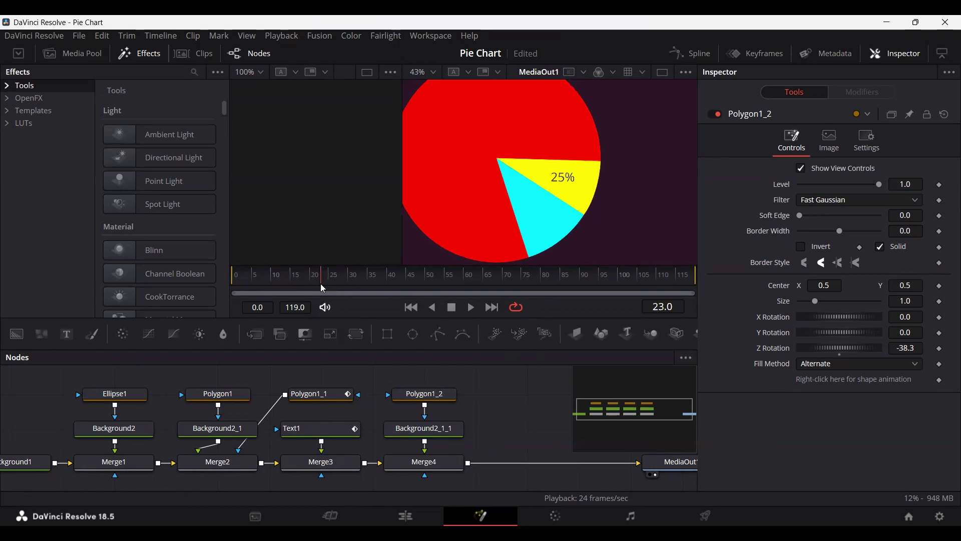
{"action": "left_click_drag", "start_coordinate": [321, 286], "coordinate": [324, 286]}
Duplicate Polygon1_2 beside the realigned Merge4 branch and connect the copy to Merge4's effect mask input.
{"action": "left_click", "coordinate": [442, 396]}
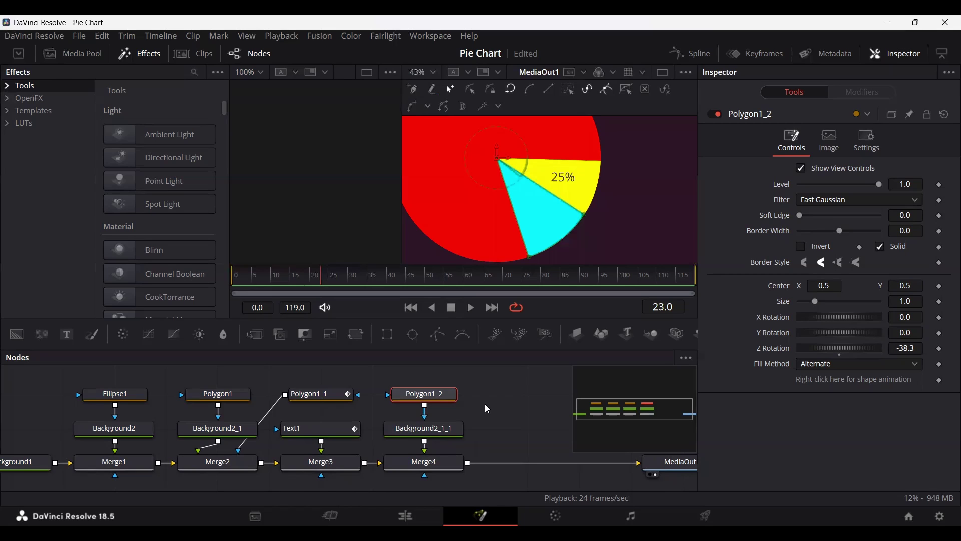
{"action": "left_click", "coordinate": [495, 411]}
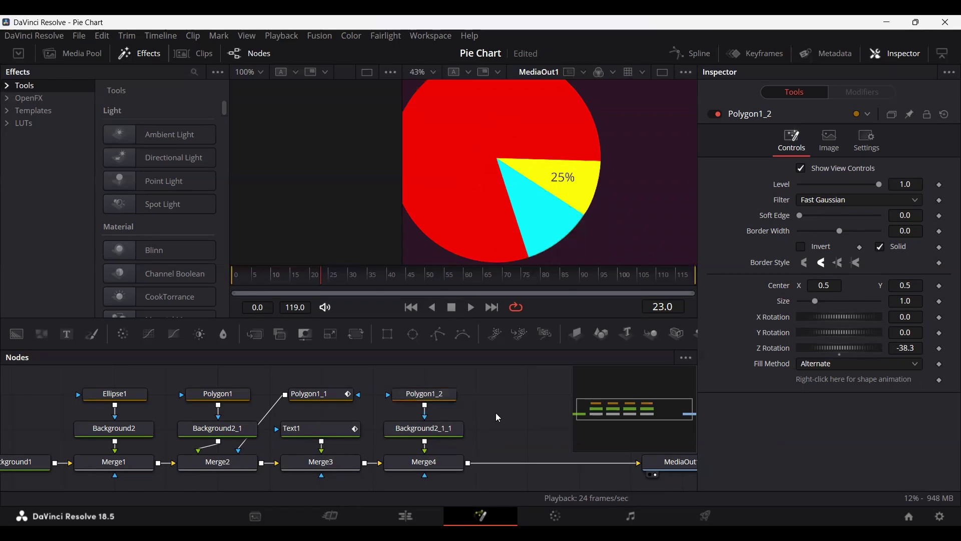
{"action": "key", "text": "ctrl+v"}
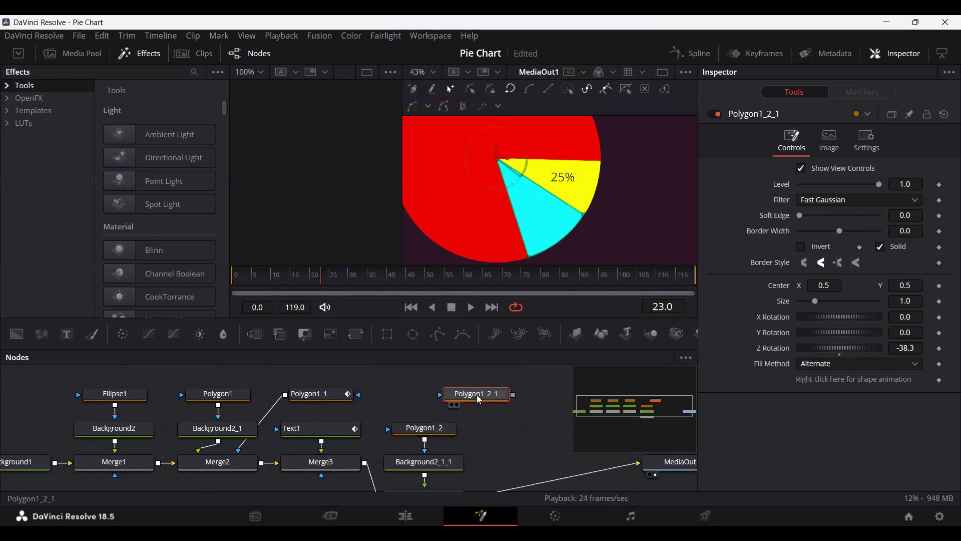
{"action": "scroll", "coordinate": [429, 438], "scroll_direction": "down", "scroll_amount": 2}
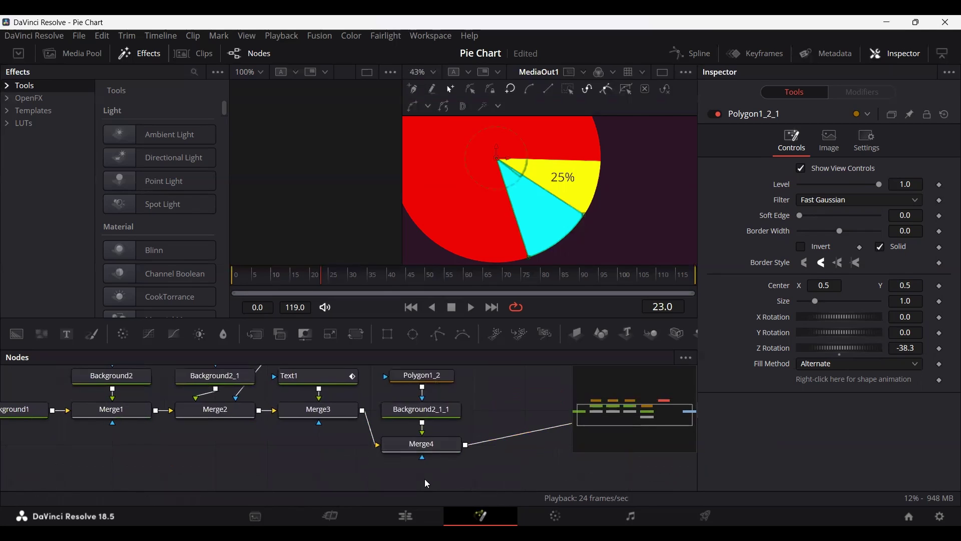
{"action": "left_click_drag", "start_coordinate": [427, 482], "coordinate": [443, 421]}
{"action": "left_click_drag", "start_coordinate": [428, 454], "coordinate": [362, 457]}
{"action": "left_click", "coordinate": [493, 393]}
{"action": "left_click_drag", "start_coordinate": [450, 402], "coordinate": [316, 471]}
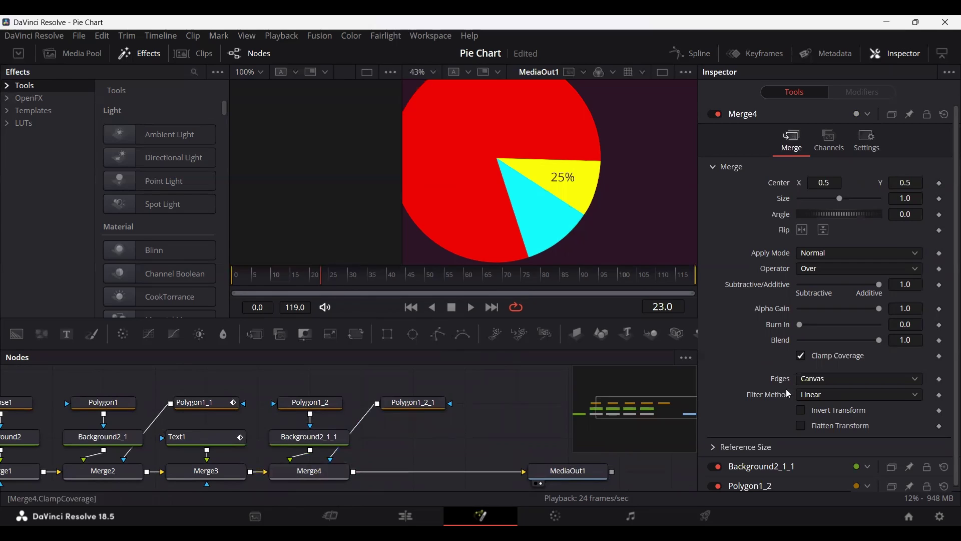
Keyframe Polygon1_2_1's Z Rotation at -38.3 on frame 23 and at 3.4 on frame 10 to sweep the cyan slice in.
{"action": "scroll", "coordinate": [746, 390], "scroll_direction": "down", "scroll_amount": 1}
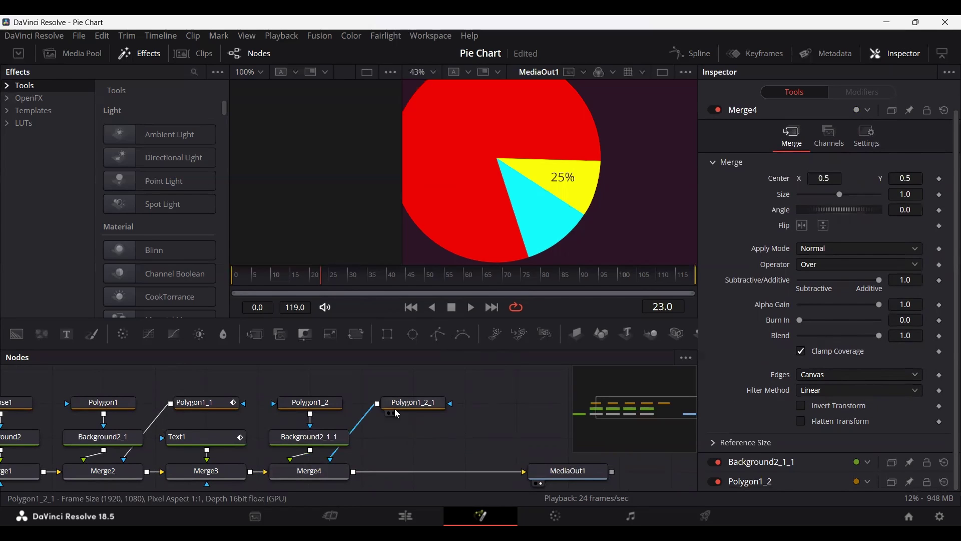
{"action": "left_click", "coordinate": [440, 403]}
{"action": "left_click", "coordinate": [939, 348]}
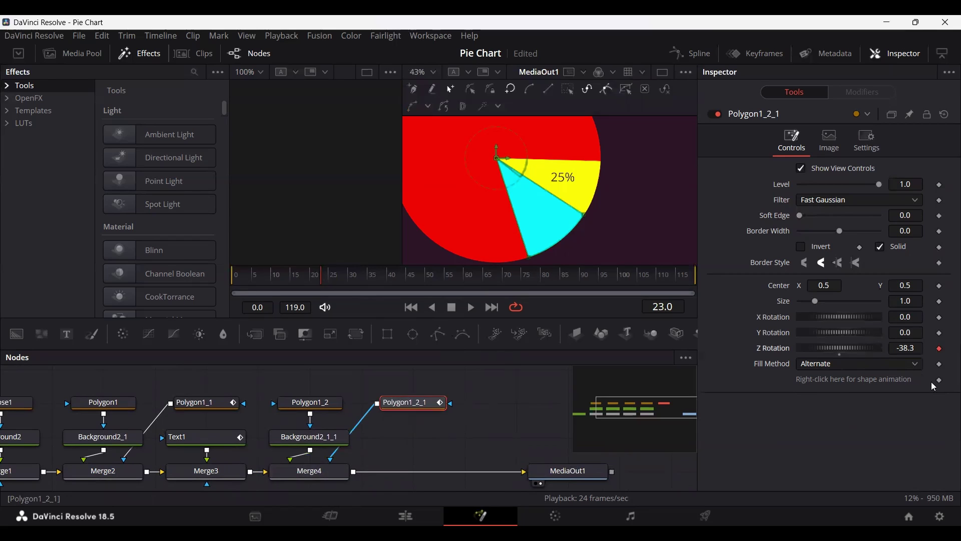
{"action": "left_click_drag", "start_coordinate": [279, 273], "coordinate": [273, 279]}
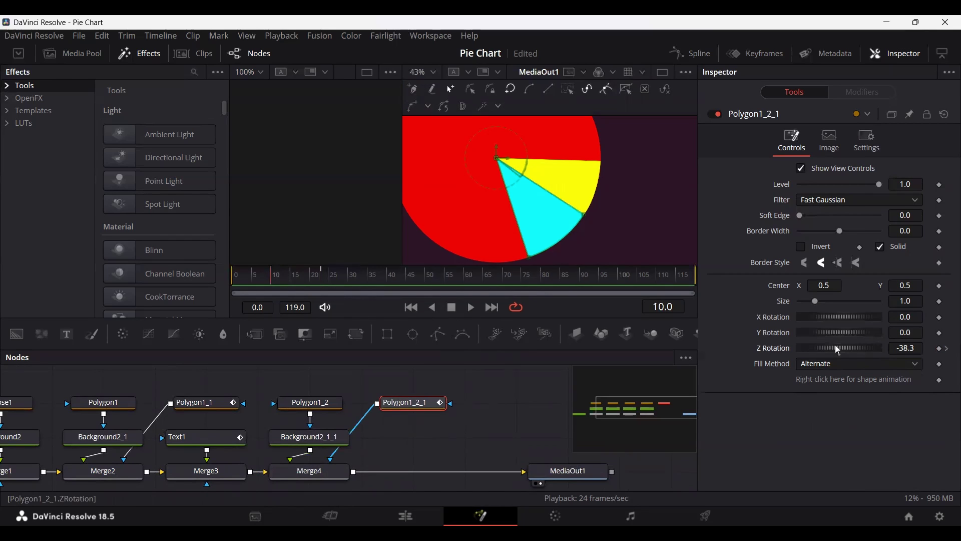
{"action": "mouse_move", "coordinate": [839, 349]}
{"action": "left_mouse_down"}
{"action": "mouse_move", "coordinate": [854, 350]}
{"action": "mouse_move", "coordinate": [846, 353]}
{"action": "left_mouse_up"}
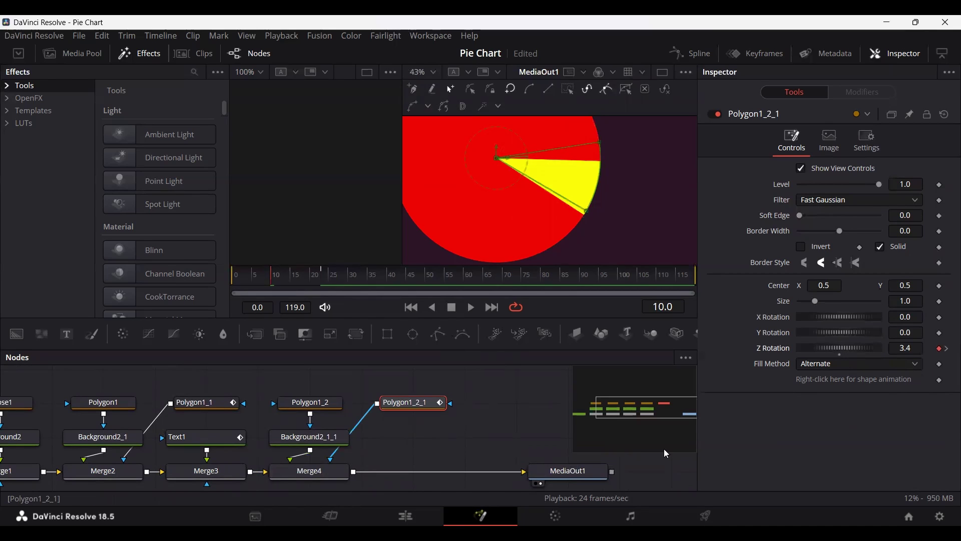
Play the animation from frame 0 to check the cyan slice's reveal.
{"action": "left_click", "coordinate": [510, 423]}
{"action": "left_click_drag", "start_coordinate": [263, 283], "coordinate": [192, 285]}
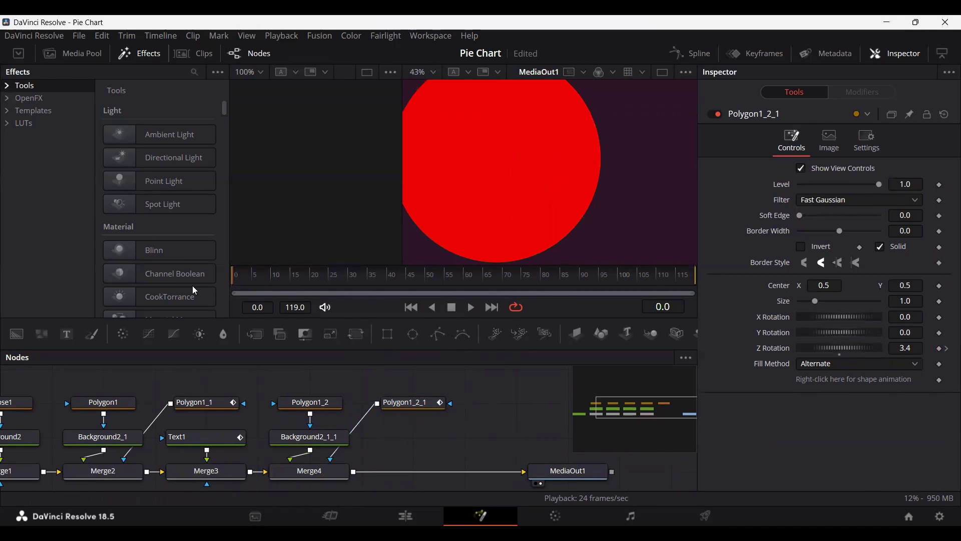
{"action": "key", "text": "space"}
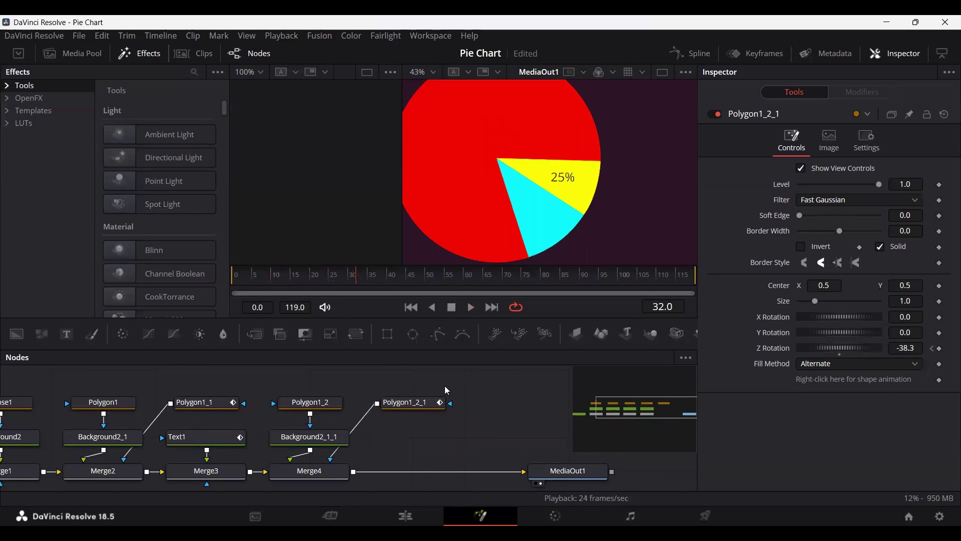
Isolate Polygon1_2_1's Z Rotation curve in the Spline editor and smooth both of its keyframes.
{"action": "left_click", "coordinate": [426, 403]}
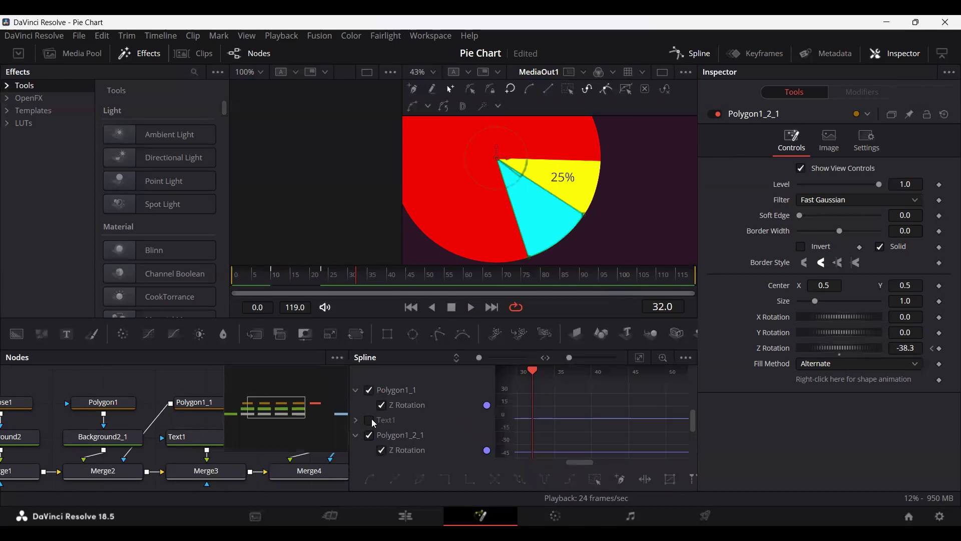
{"action": "left_click", "coordinate": [369, 390]}
{"action": "left_click", "coordinate": [356, 390]}
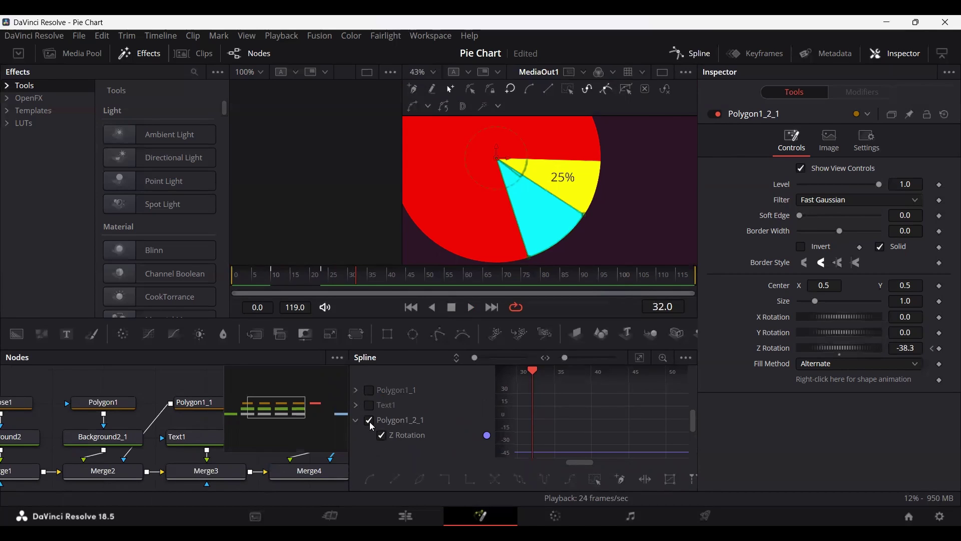
{"action": "left_click", "coordinate": [643, 362]}
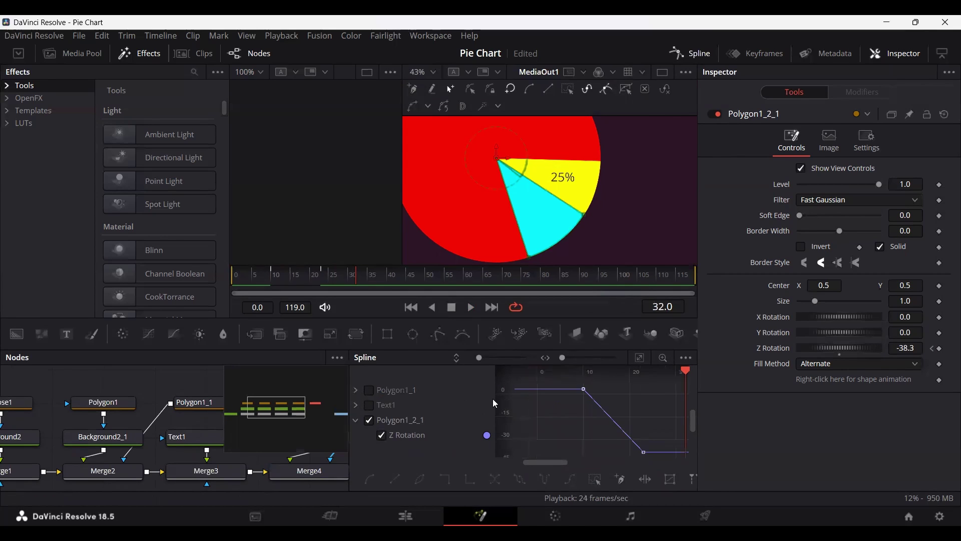
{"action": "left_click_drag", "start_coordinate": [496, 444], "coordinate": [459, 445]}
{"action": "left_click_drag", "start_coordinate": [468, 448], "coordinate": [470, 468]}
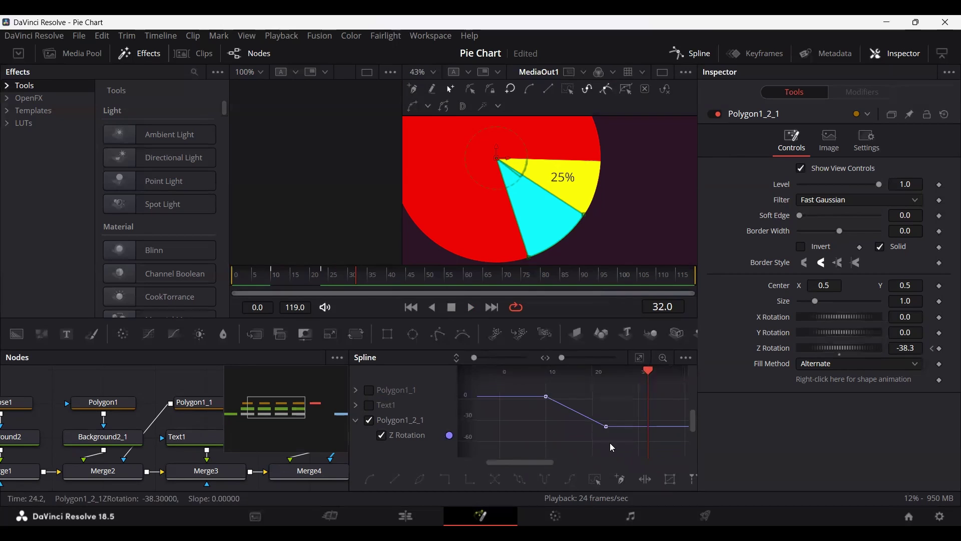
{"action": "left_click_drag", "start_coordinate": [611, 444], "coordinate": [476, 382]}
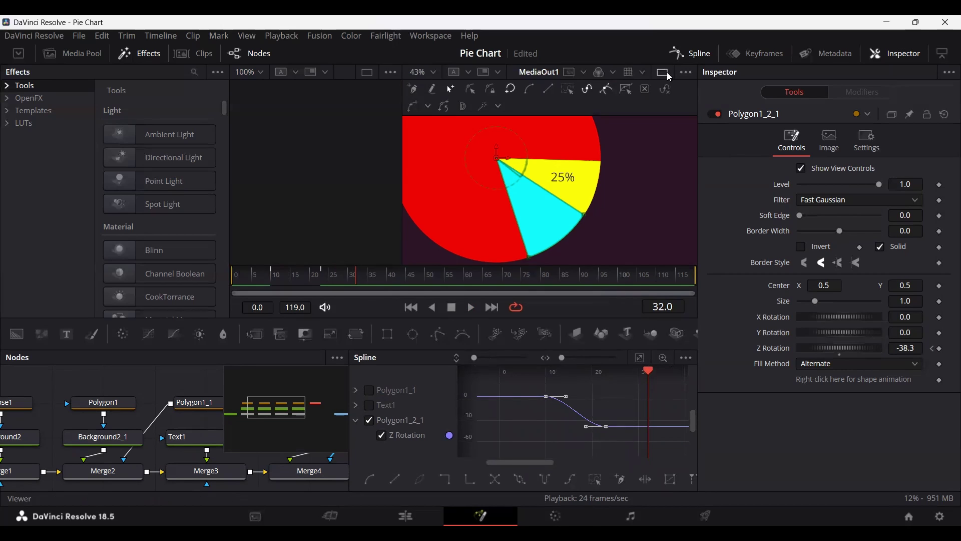
{"action": "left_click", "coordinate": [686, 53]}
Replay the composition from the start to review the smoothed cyan slice reveal.
{"action": "left_click_drag", "start_coordinate": [288, 280], "coordinate": [218, 301]}
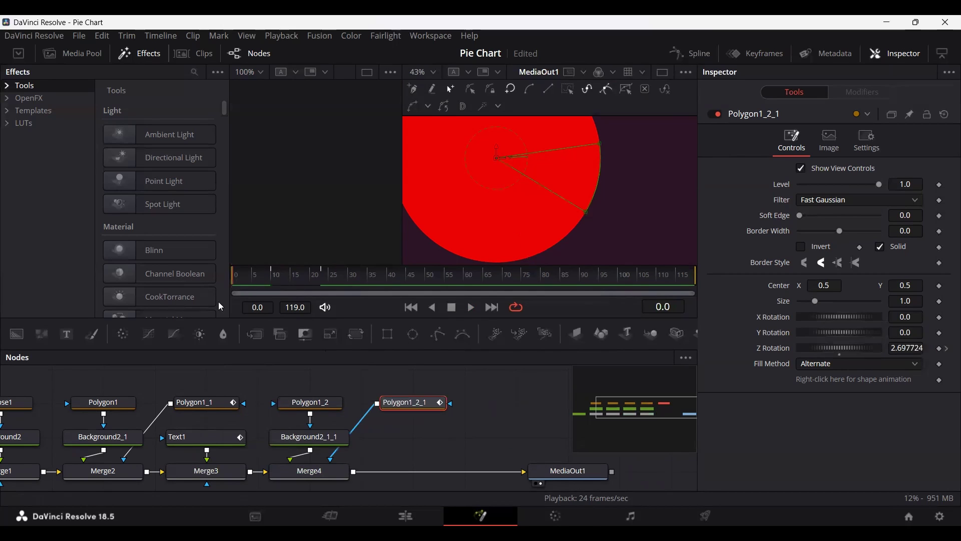
{"action": "left_click", "coordinate": [445, 426]}
{"action": "key", "text": "space"}
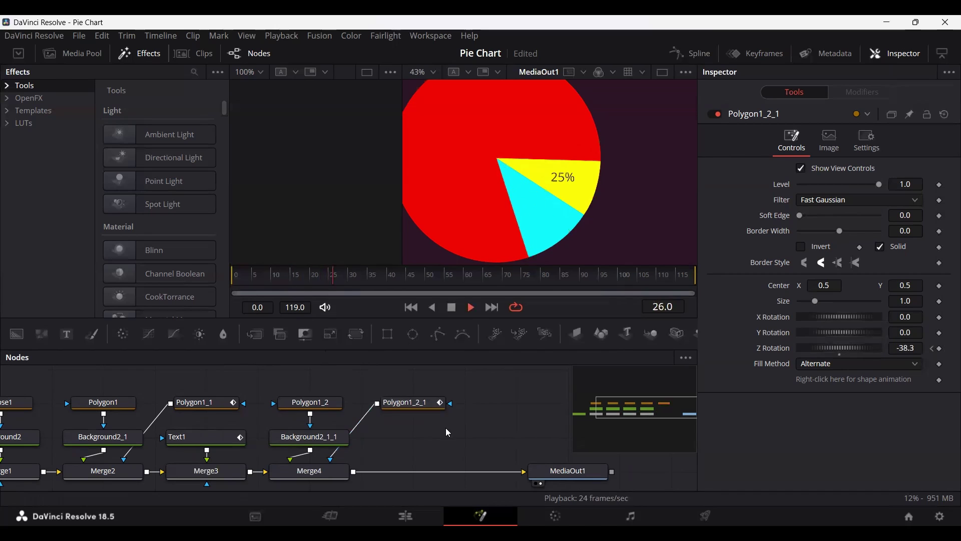
Duplicate the Text1 label node and merge the copy over the output of Merge4.
{"action": "left_click", "coordinate": [204, 442]}
{"action": "left_click", "coordinate": [477, 438]}
{"action": "key", "text": "ctrl+v"}
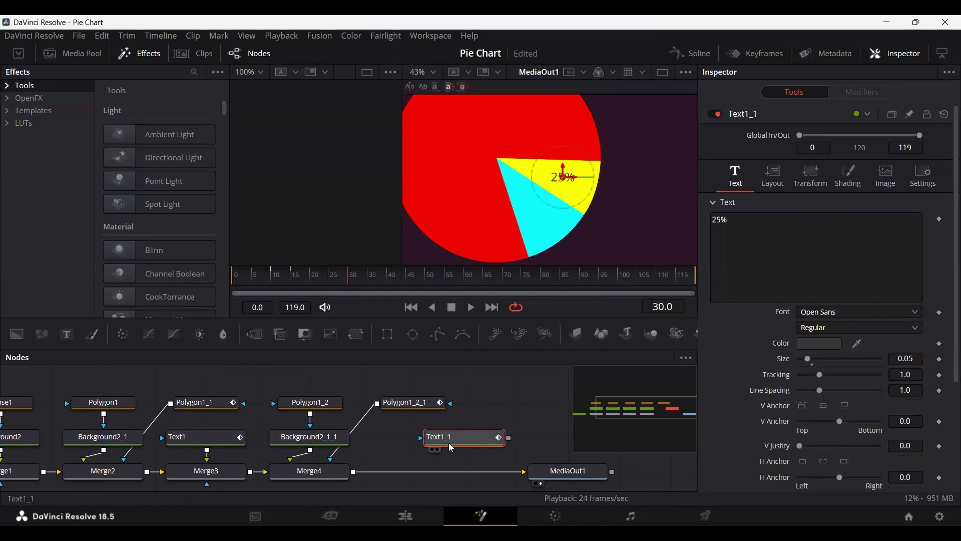
{"action": "left_click_drag", "start_coordinate": [448, 443], "coordinate": [354, 471]}
{"action": "left_click", "coordinate": [420, 425]}
Change the duplicated label's text to 30% and move it onto the middle of the cyan slice.
{"action": "left_click", "coordinate": [775, 229]}
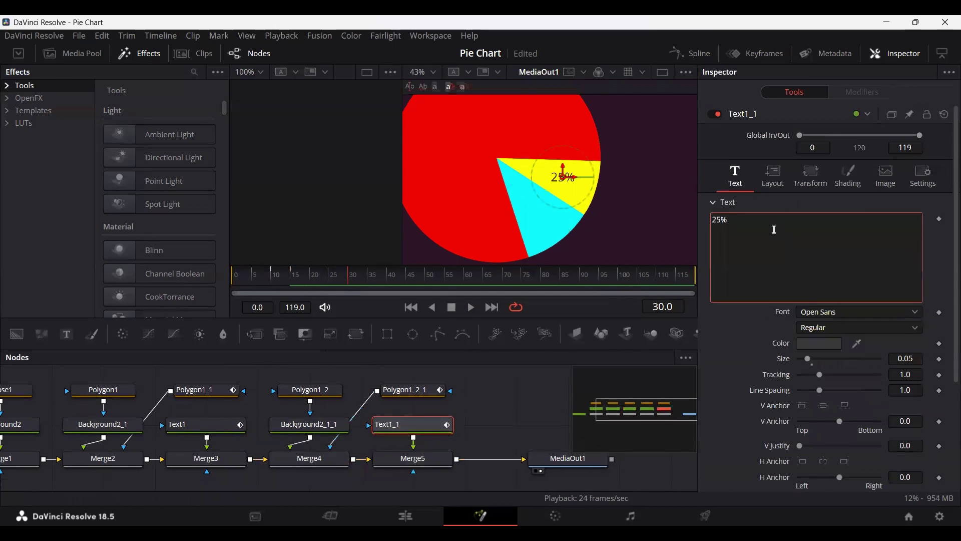
{"action": "type", "text": "30"}
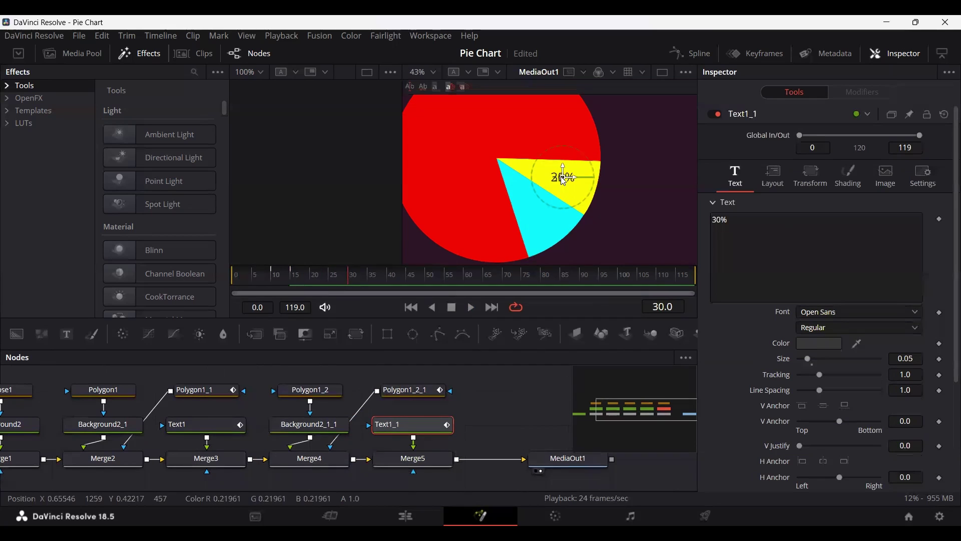
{"action": "left_click_drag", "start_coordinate": [563, 177], "coordinate": [538, 213]}
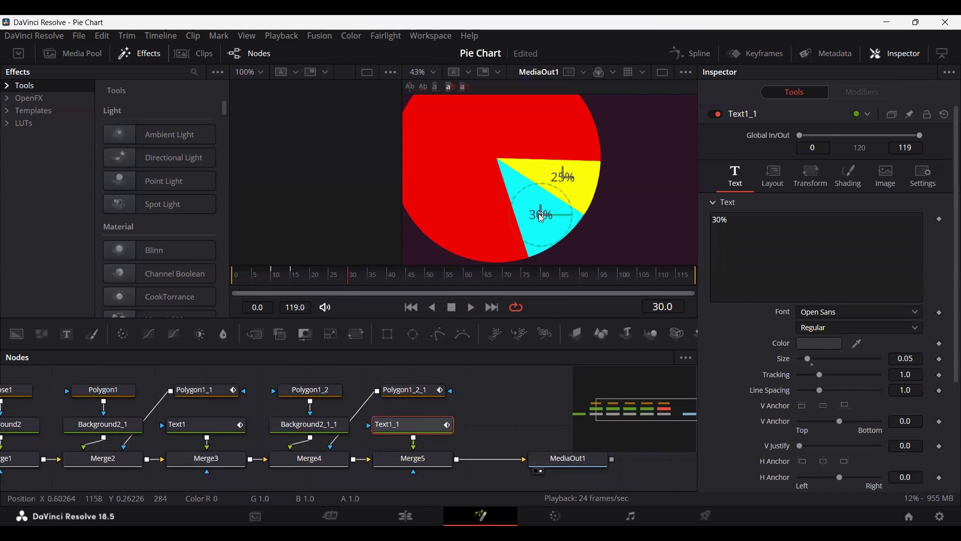
{"action": "left_click", "coordinate": [506, 402]}
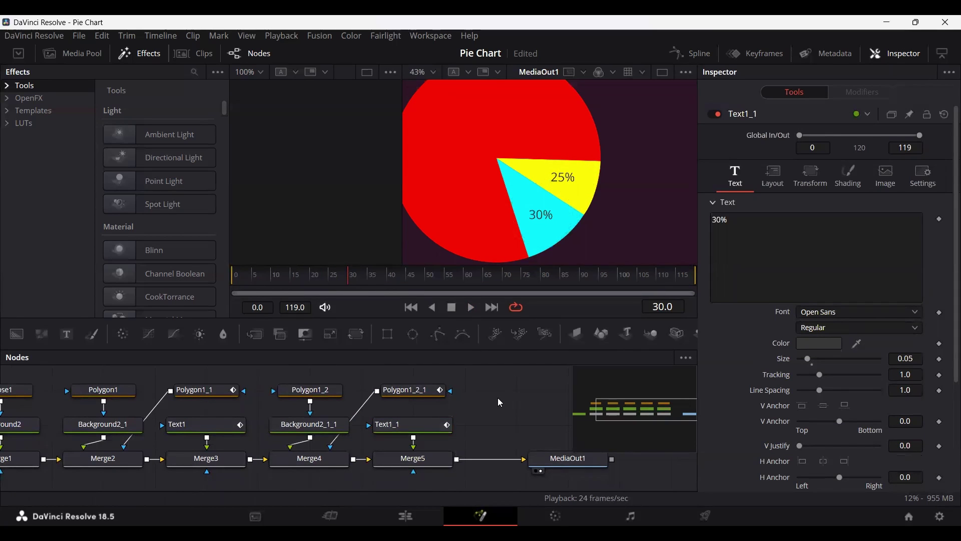
Show only Text1_1's Write On curves in the Spline editor, hiding Polygon1_2_1's curve, and fit them to the view.
{"action": "left_click", "coordinate": [405, 425]}
{"action": "scroll", "coordinate": [745, 388], "scroll_direction": "down", "scroll_amount": 3}
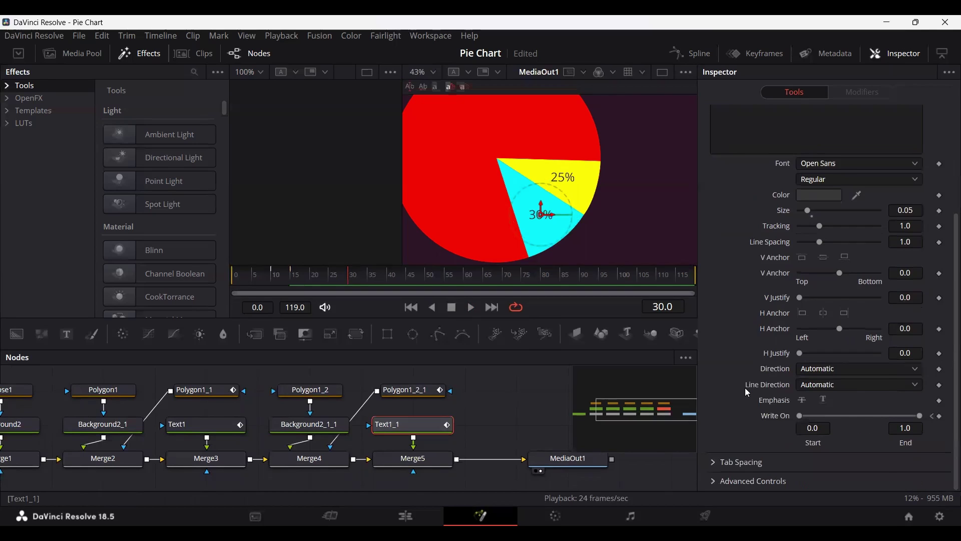
{"action": "scroll", "coordinate": [745, 388], "scroll_direction": "up", "scroll_amount": 3}
{"action": "left_click", "coordinate": [691, 53]}
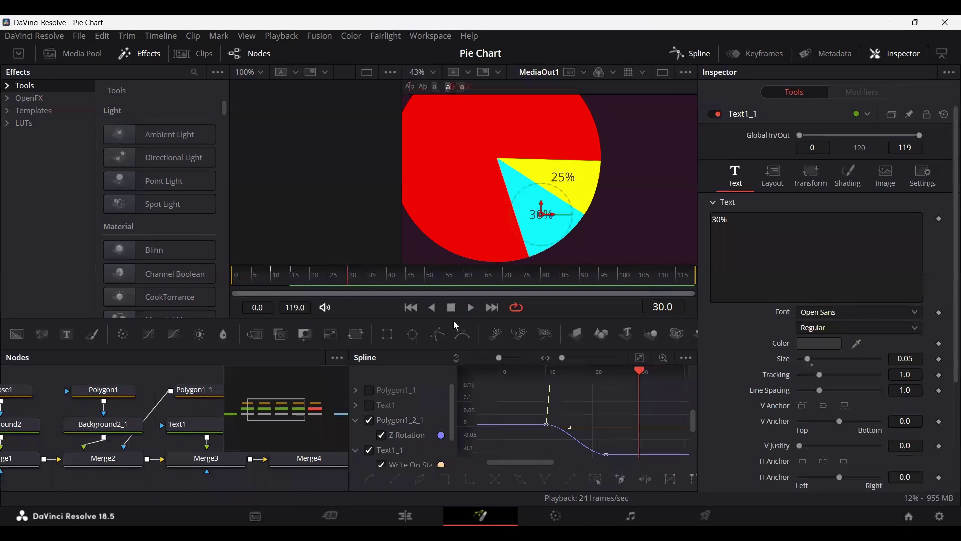
{"action": "mouse_move", "coordinate": [331, 286]}
{"action": "left_mouse_down"}
{"action": "mouse_move", "coordinate": [299, 287]}
{"action": "mouse_move", "coordinate": [350, 287]}
{"action": "left_mouse_up"}
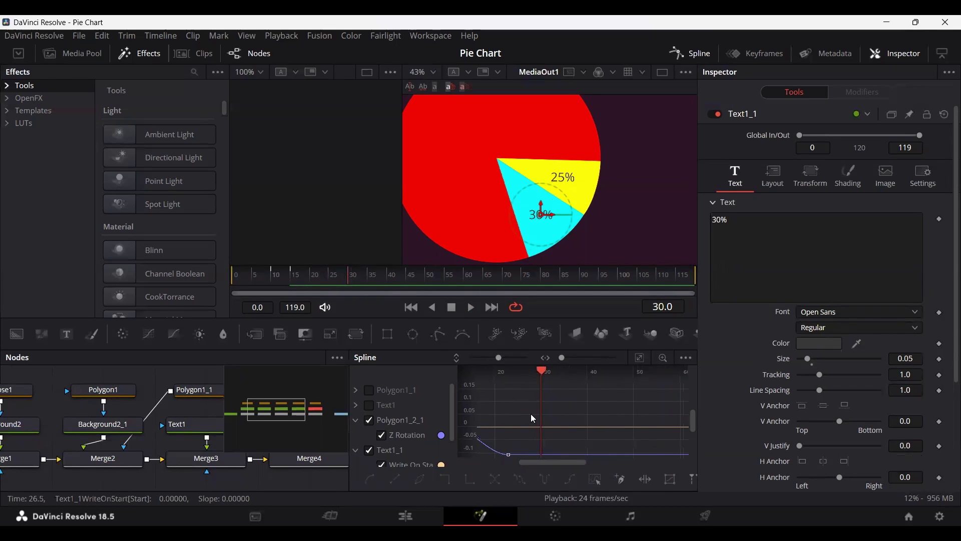
{"action": "left_click_drag", "start_coordinate": [531, 413], "coordinate": [611, 415]}
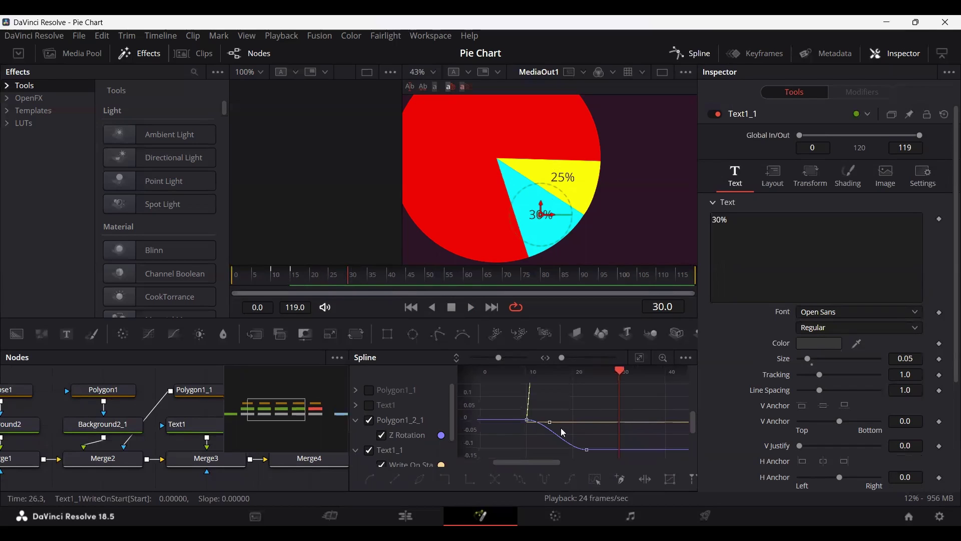
{"action": "left_click", "coordinate": [355, 420]}
{"action": "left_click", "coordinate": [369, 420]}
{"action": "left_click", "coordinate": [370, 421]}
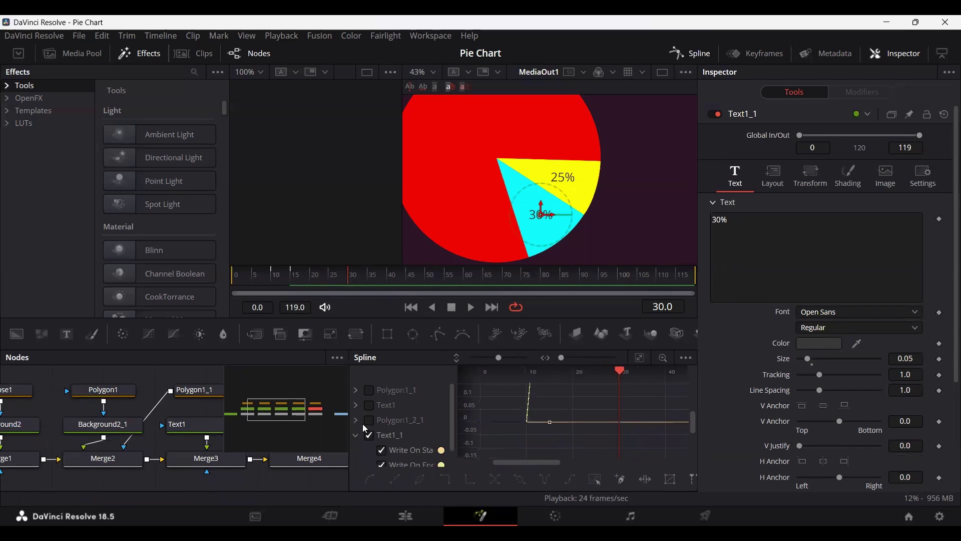
{"action": "left_click", "coordinate": [356, 434]}
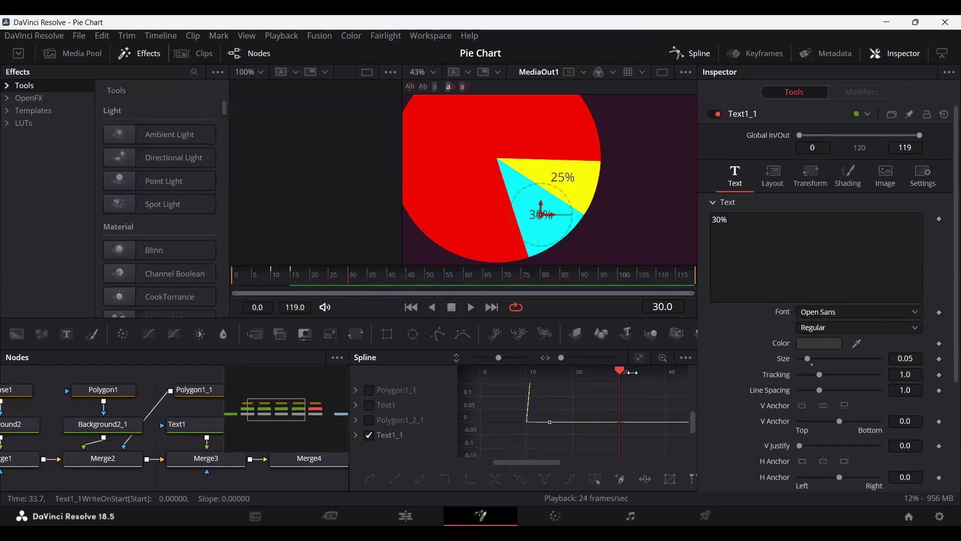
{"action": "left_click", "coordinate": [640, 357]}
Try to delay the 30% label's write-on by moving its ending keyframes to frame 30.
{"action": "left_click_drag", "start_coordinate": [636, 370], "coordinate": [475, 436]}
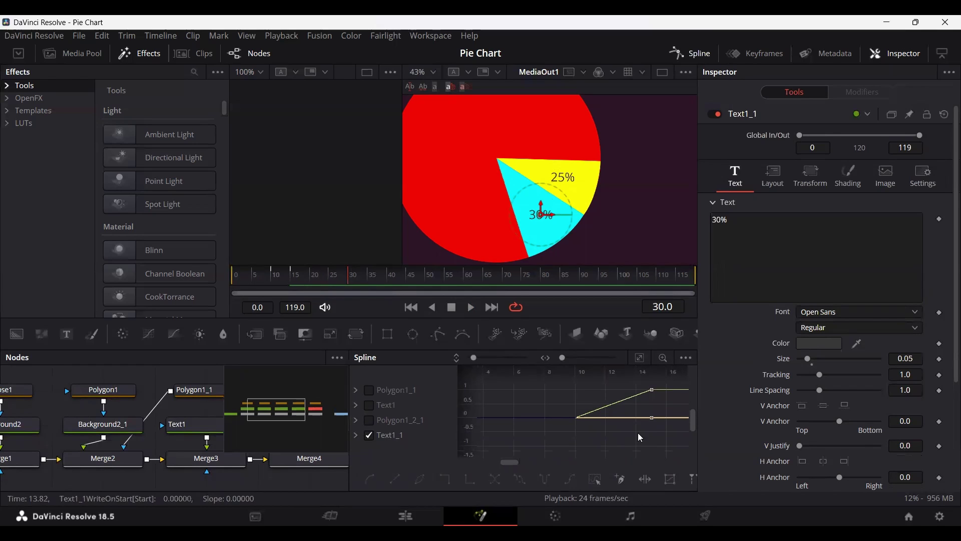
{"action": "left_click_drag", "start_coordinate": [639, 439], "coordinate": [668, 428]}
{"action": "scroll", "coordinate": [550, 448], "scroll_direction": "down", "scroll_amount": 3}
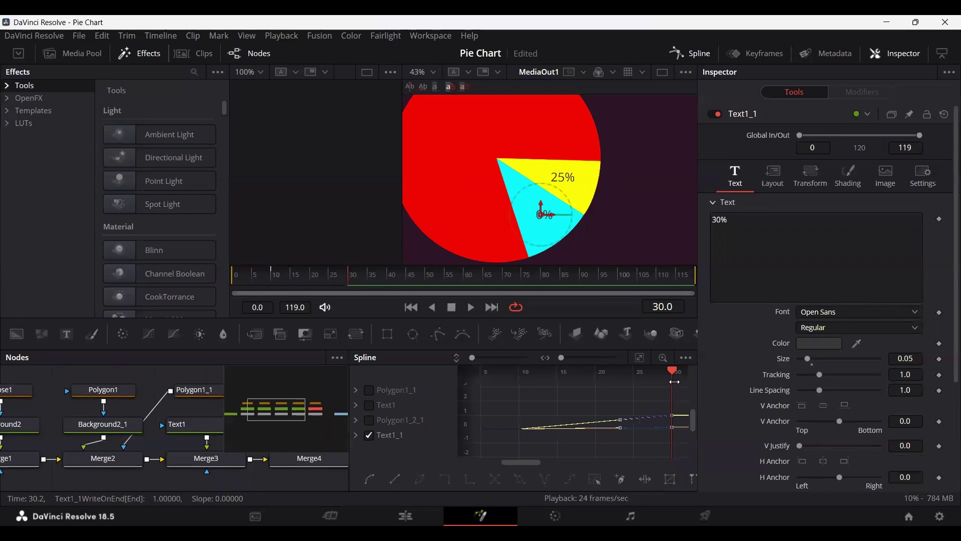
Play the animation from the start and again from frame 10 to check the 30% label's write-on timing.
{"action": "key", "text": "space"}
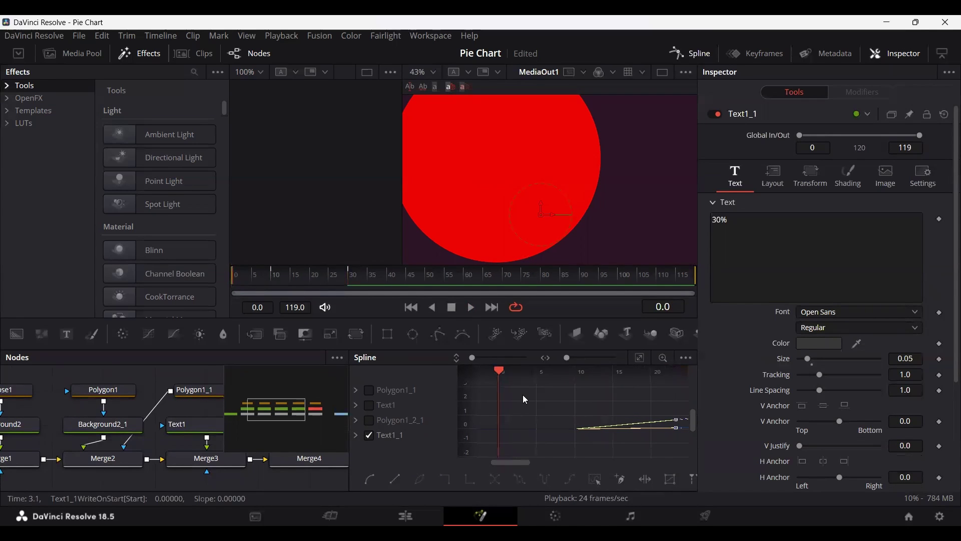
{"action": "key", "text": "space"}
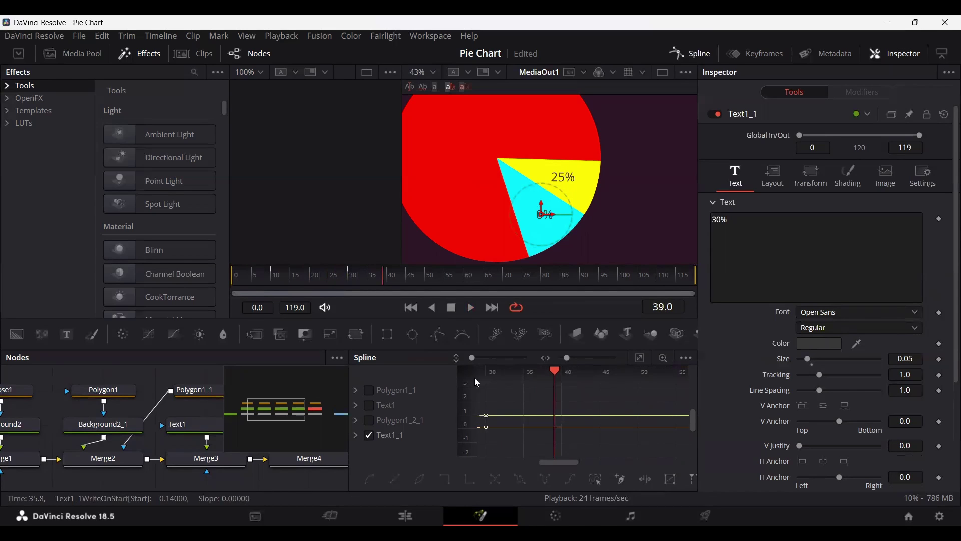
{"action": "left_click", "coordinate": [276, 280]}
{"action": "left_click_drag", "start_coordinate": [275, 279], "coordinate": [271, 279]}
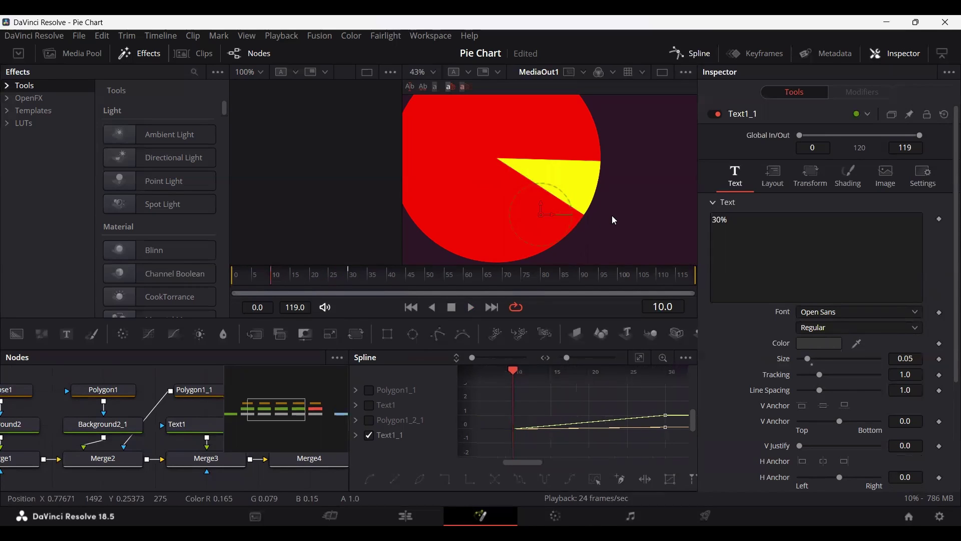
{"action": "left_click", "coordinate": [162, 373]}
{"action": "key", "text": "space"}
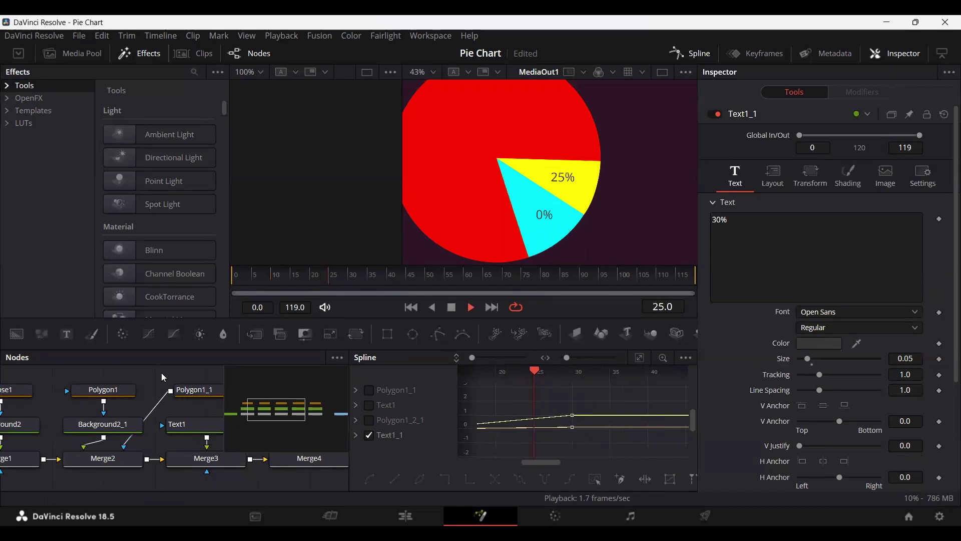
{"action": "key", "text": "space"}
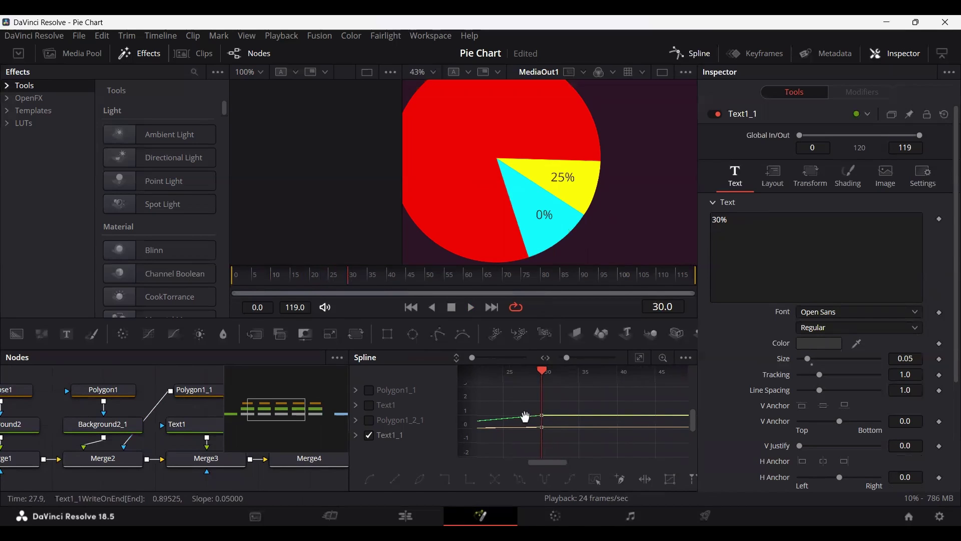
Remove the Write On keyframes of Text1_1 at frames 30 and 10.
{"action": "left_click_drag", "start_coordinate": [526, 417], "coordinate": [650, 420]}
{"action": "scroll", "coordinate": [824, 429], "scroll_direction": "down", "scroll_amount": 3}
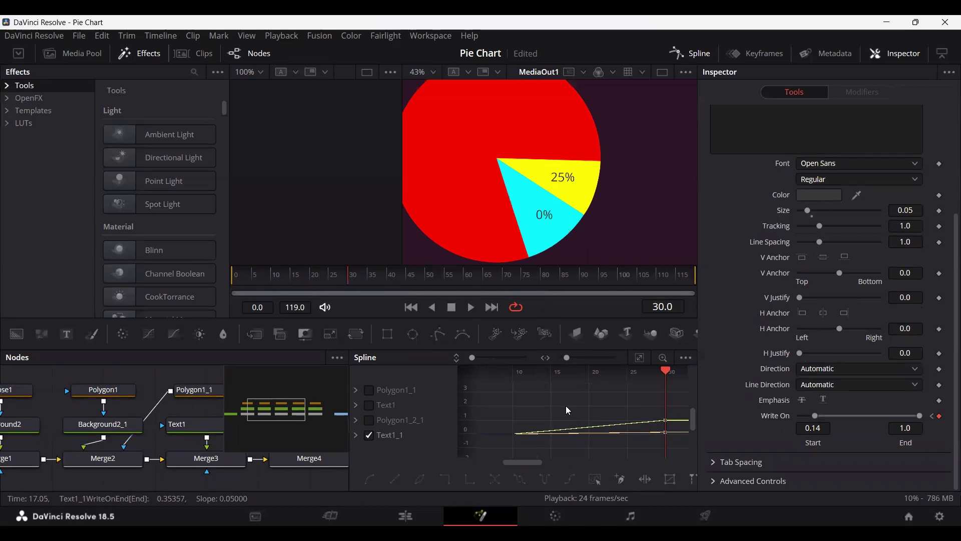
{"action": "left_click", "coordinate": [938, 415]}
{"action": "left_click", "coordinate": [930, 415]}
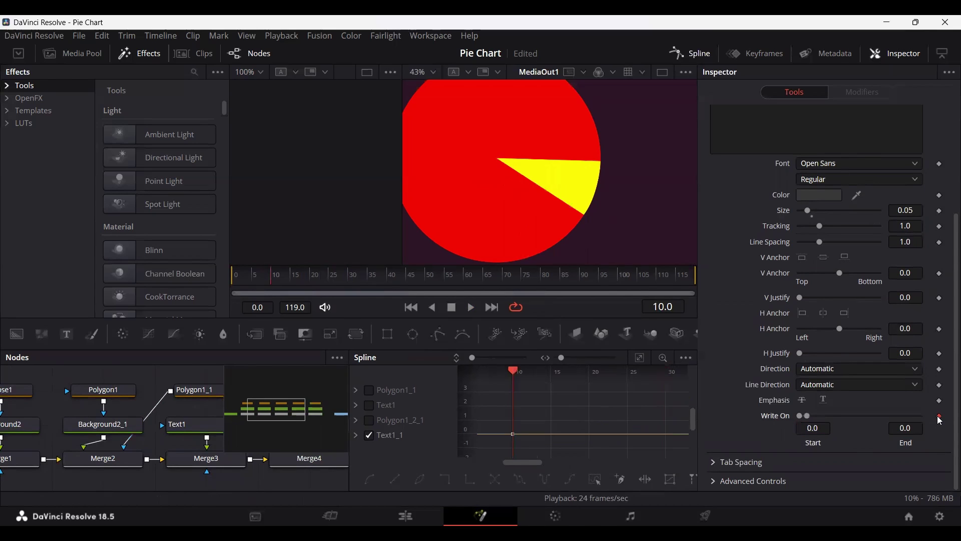
{"action": "left_click", "coordinate": [939, 415]}
Close the Spline editor and keyframe Text1_1's Write On end at 0.0 on frame 25 and 1.0 on frame 30.
{"action": "left_click_drag", "start_coordinate": [291, 282], "coordinate": [331, 288]}
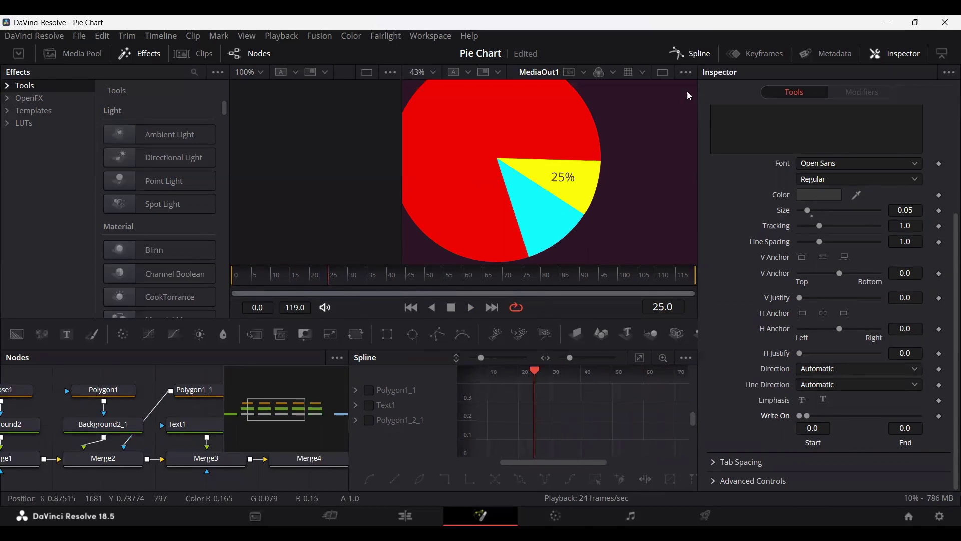
{"action": "left_click", "coordinate": [690, 53]}
{"action": "left_click", "coordinate": [413, 424]}
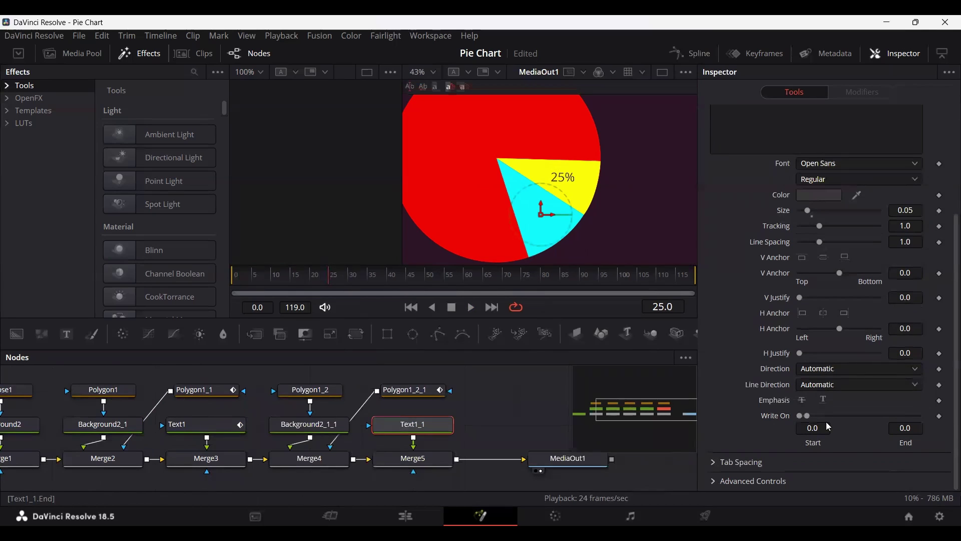
{"action": "left_click", "coordinate": [939, 416]}
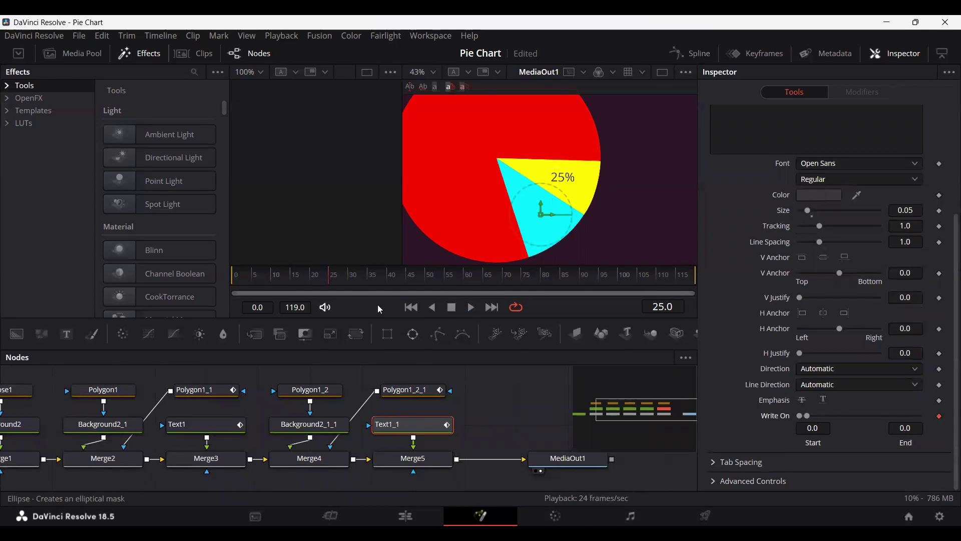
{"action": "left_click", "coordinate": [349, 282]}
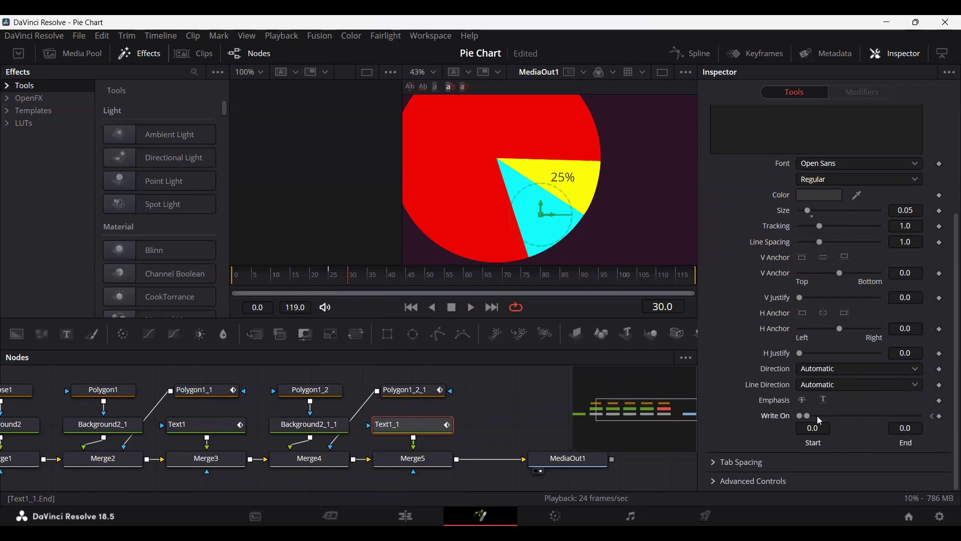
{"action": "left_click_drag", "start_coordinate": [809, 415], "coordinate": [920, 416]}
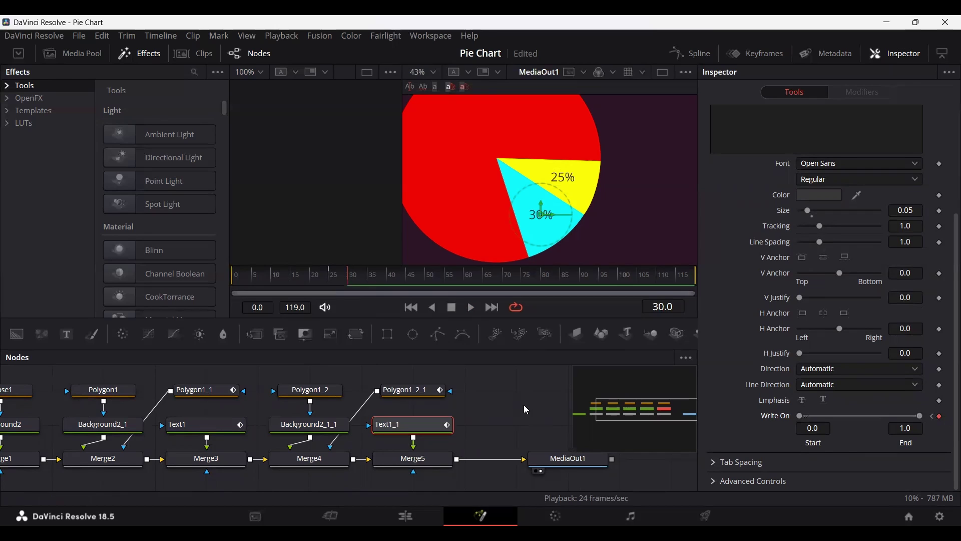
{"action": "left_click", "coordinate": [503, 394]}
Play the animation from frame 0 past frame 30 to check the timing of both slices and their labels.
{"action": "scroll", "coordinate": [488, 181], "scroll_direction": "down", "scroll_amount": 2}
{"action": "scroll", "coordinate": [488, 185], "scroll_direction": "down", "scroll_amount": 2}
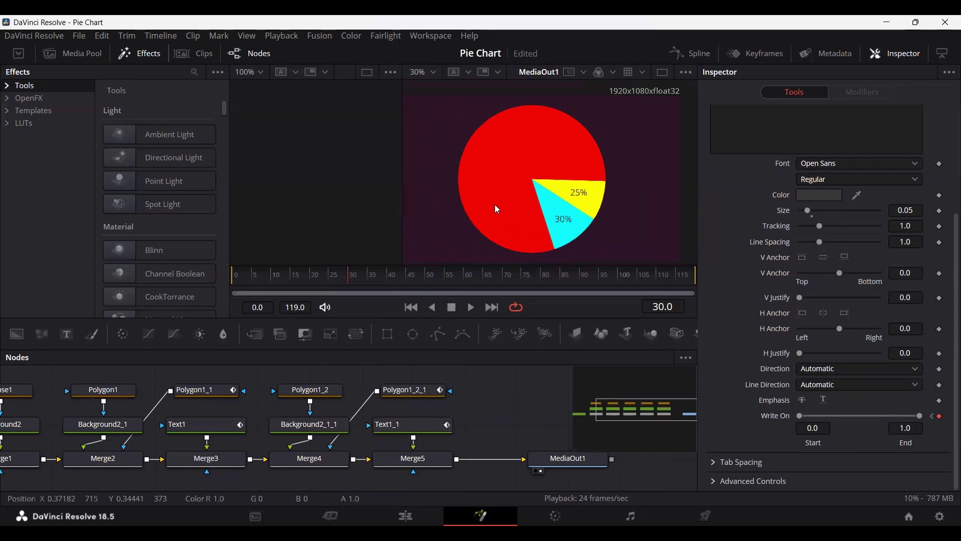
{"action": "left_click_drag", "start_coordinate": [255, 282], "coordinate": [232, 285]}
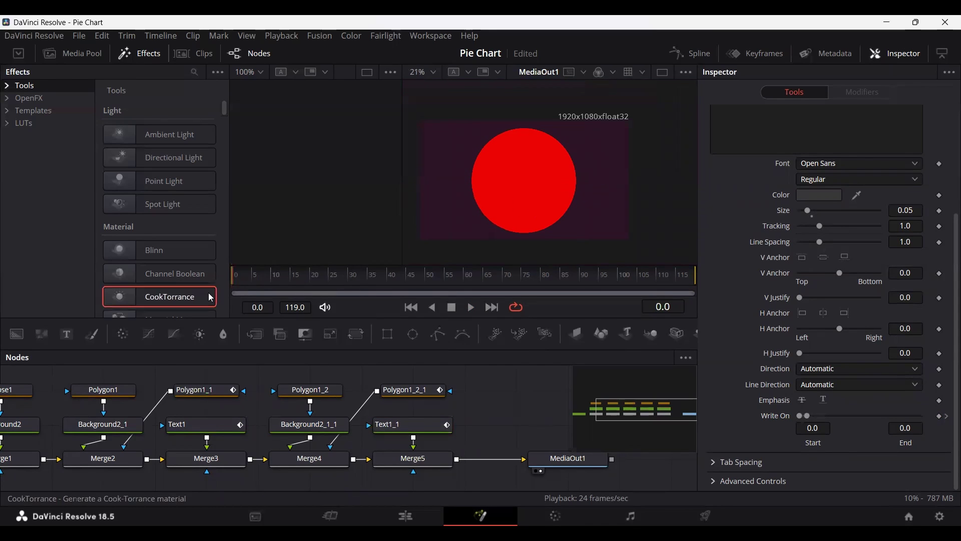
{"action": "left_click", "coordinate": [160, 296]}
{"action": "key", "text": "Delete"}
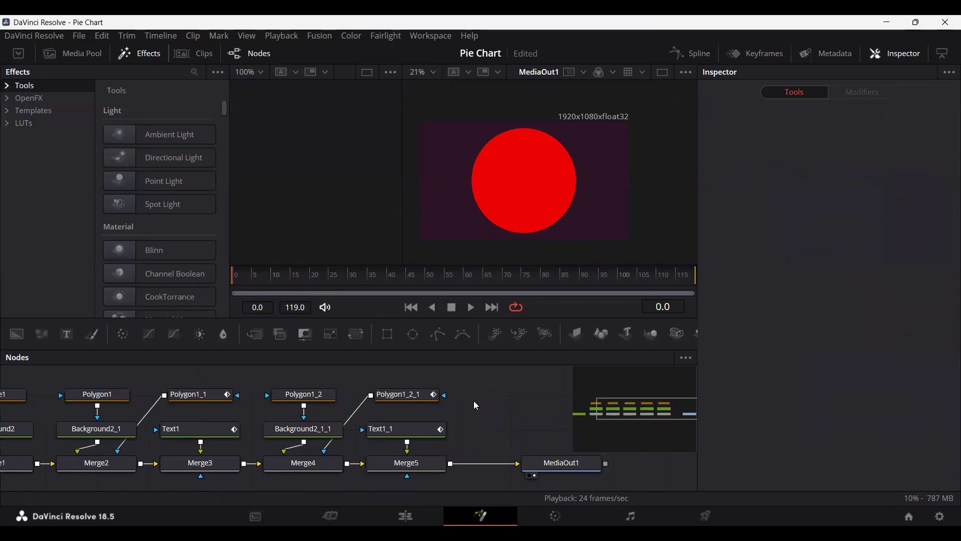
{"action": "key", "text": "space"}
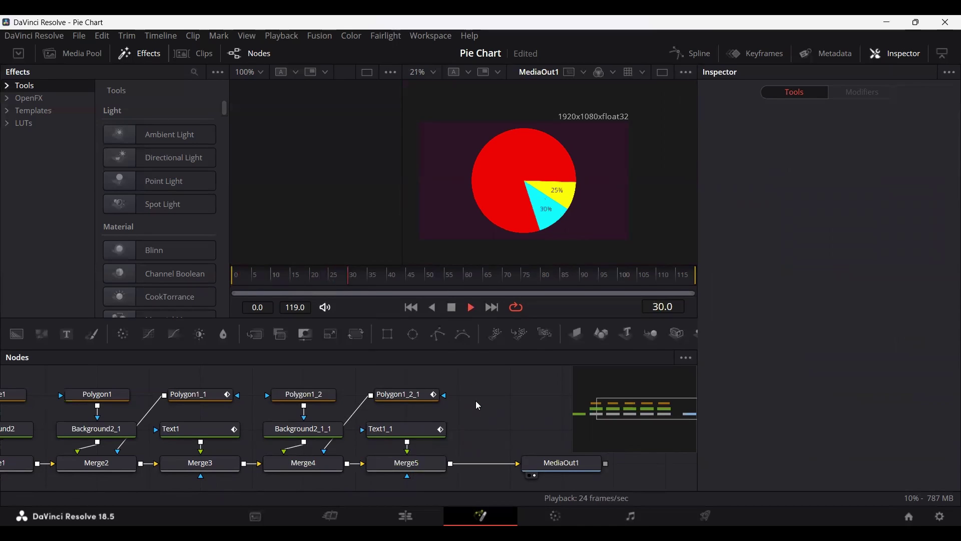
{"action": "key", "text": "space"}
{"action": "scroll", "coordinate": [541, 195], "scroll_direction": "up", "scroll_amount": 3}
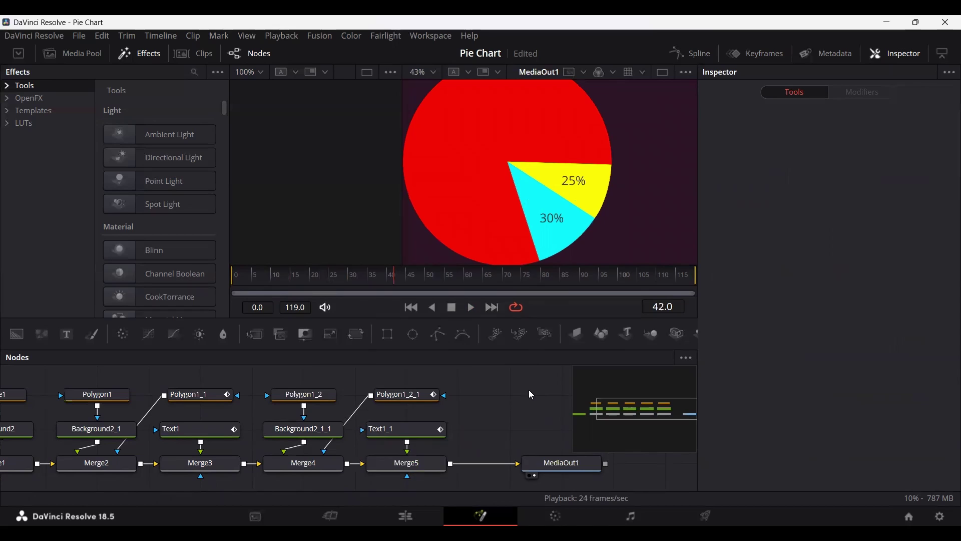
{"action": "scroll", "coordinate": [491, 202], "scroll_direction": "down", "scroll_amount": 2}
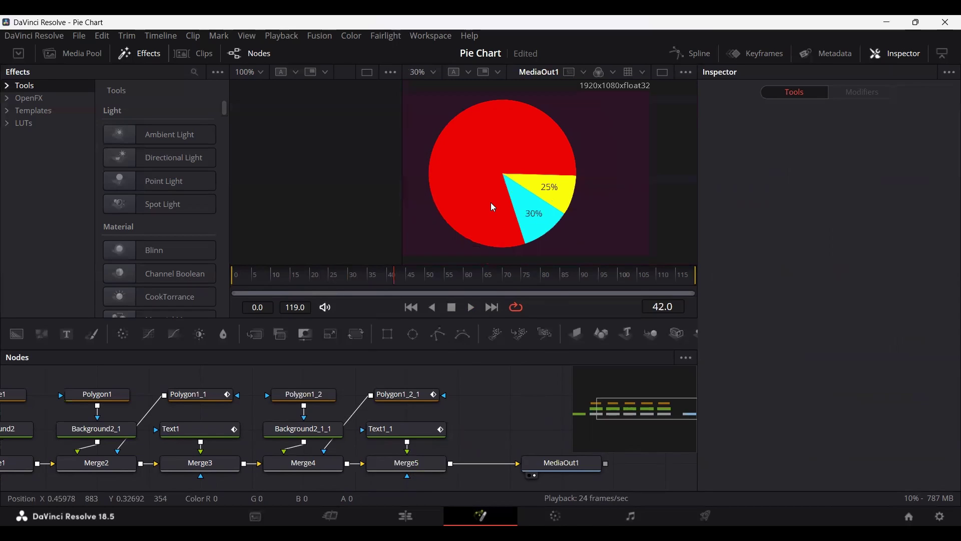